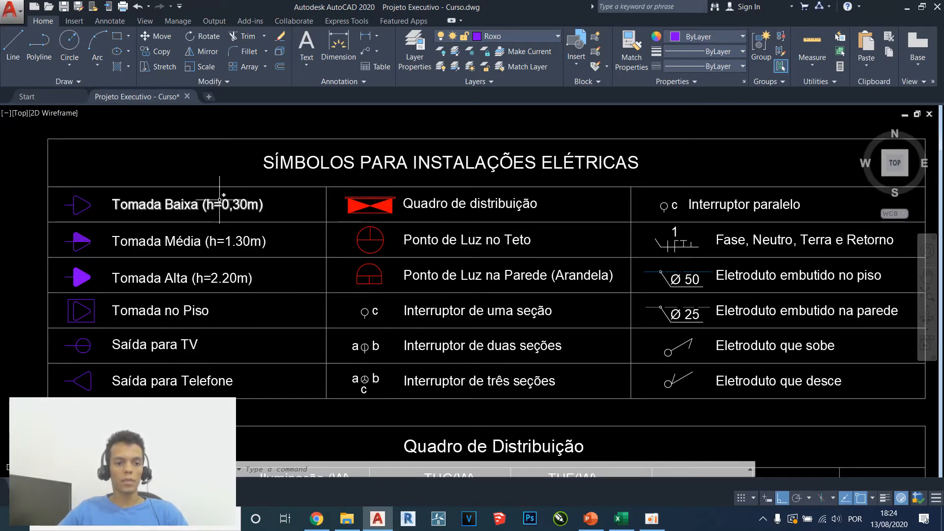
Paste the low-outlet symbol (Tomada Baixa) against the left exterior wall of room C in the floor plan
scroll(158, 204, "down", 10)
scroll(337, 195, "up", 8)
scroll(497, 268, "up", 5)
key("ctrl+v")
key("Escape")
mouse_move(422, 375)
middle_mouse_down()
mouse_move(424, 270)
mouse_move(438, 267)
mouse_move(434, 276)
middle_mouse_up()
key("Escape")
key("Escape")
Move the pasted outlet straight down along room C's left wall, close to the lower corner
left_click(372, 307)
left_click(428, 246)
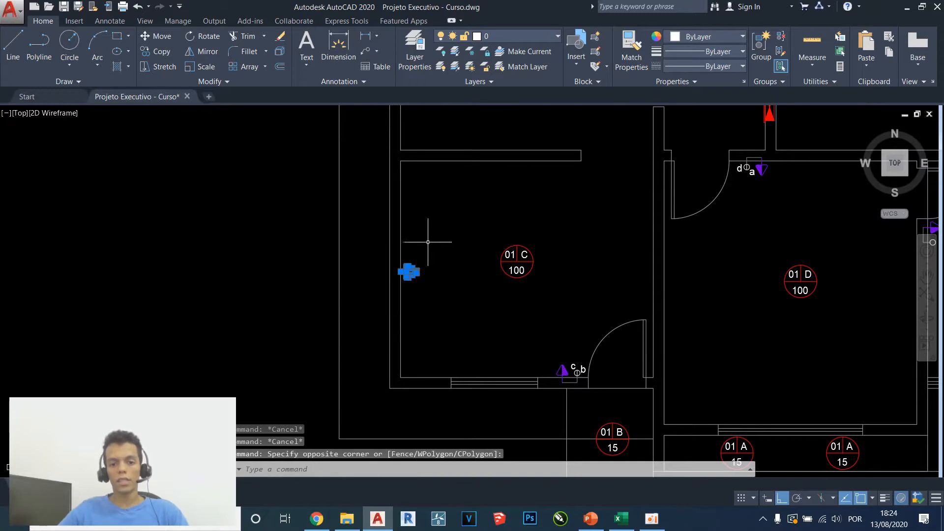
type("m")
key("Return")
left_click(448, 233)
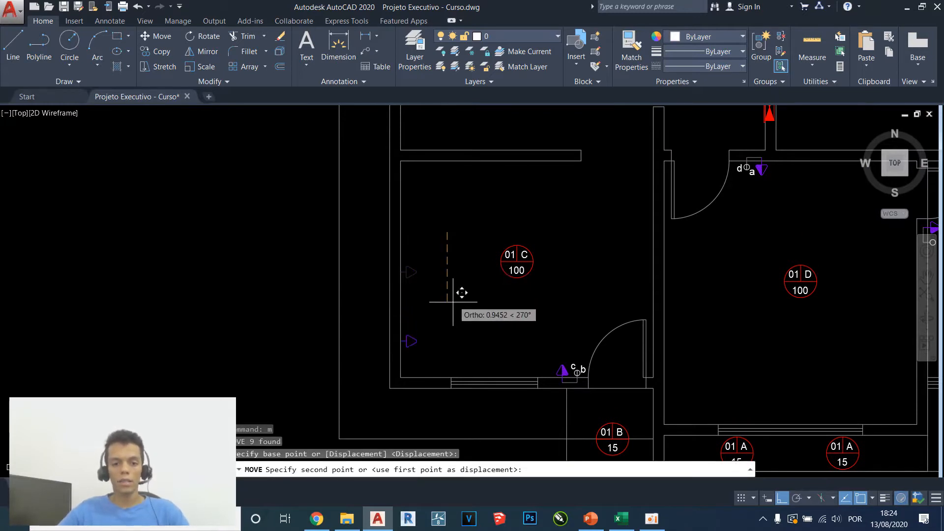
key("Escape")
left_click(368, 348)
left_click(455, 301)
type("c")
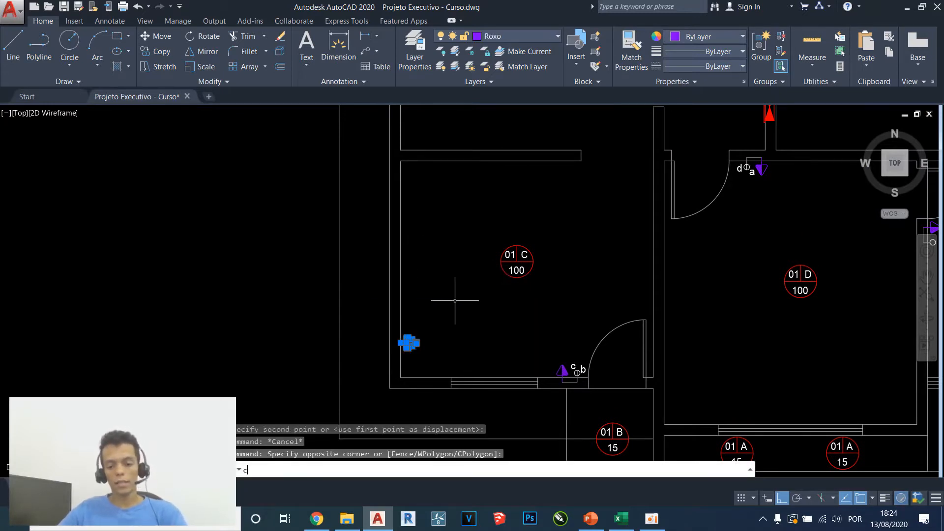
key("Return")
key("Escape")
Copy the lower outlet straight up to the upper part of room C's left wall
left_click(371, 359)
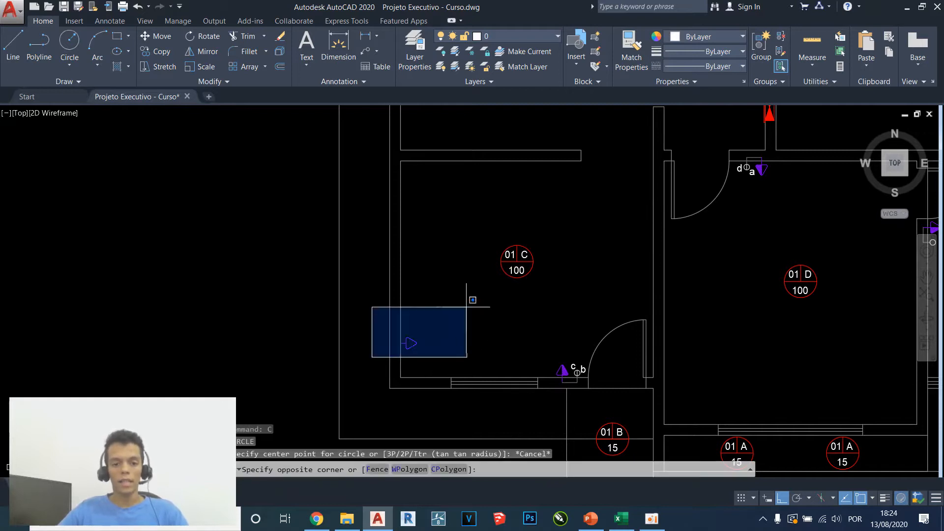
left_click(465, 309)
type("cp")
key("Return")
left_click(481, 344)
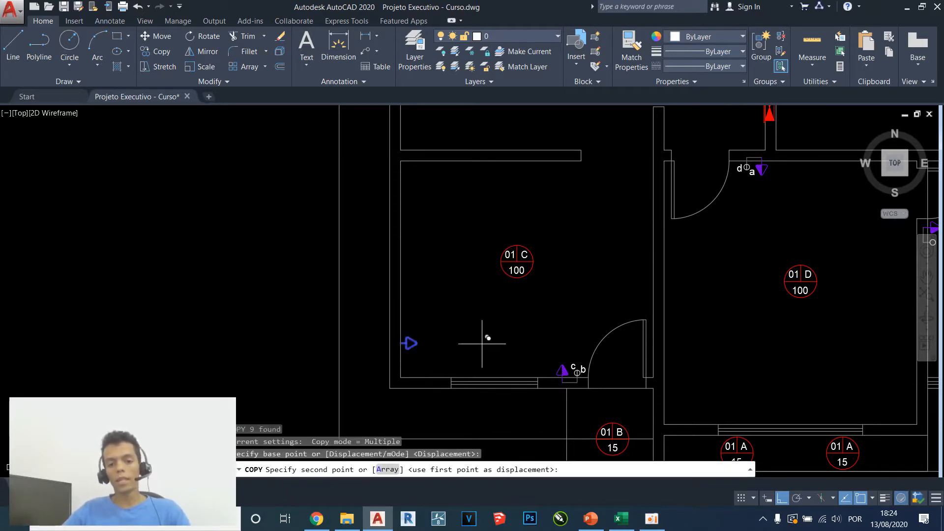
left_click(456, 227)
key("Escape")
key("Escape")
Duplicate the upper left-wall outlet and paste the copy inside room C, below its upper wall
left_click(390, 243)
left_click(452, 200)
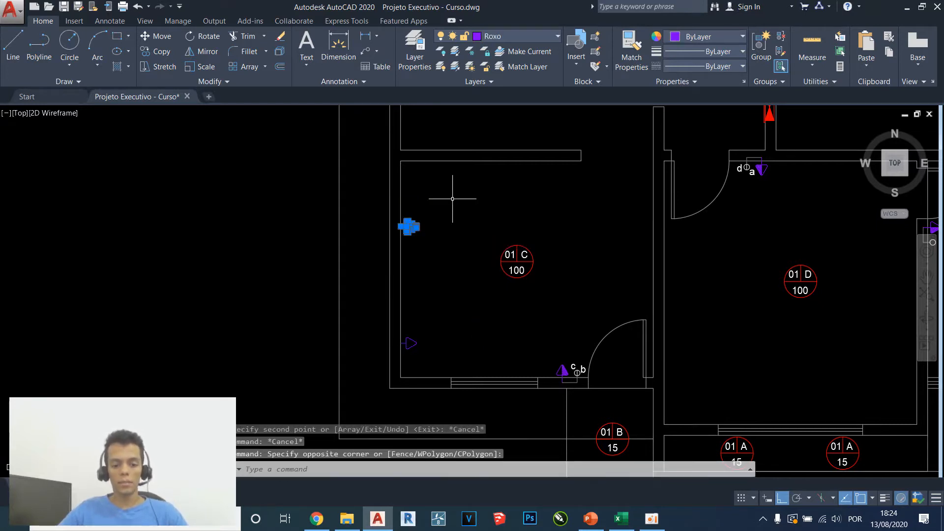
key("ctrl+c")
middle_click_drag(487, 207, 450, 241)
key("ctrl+v")
left_click(439, 240)
Rotate the pasted outlet to 270° with orthogonal tracking
left_click(463, 221)
left_click(432, 249)
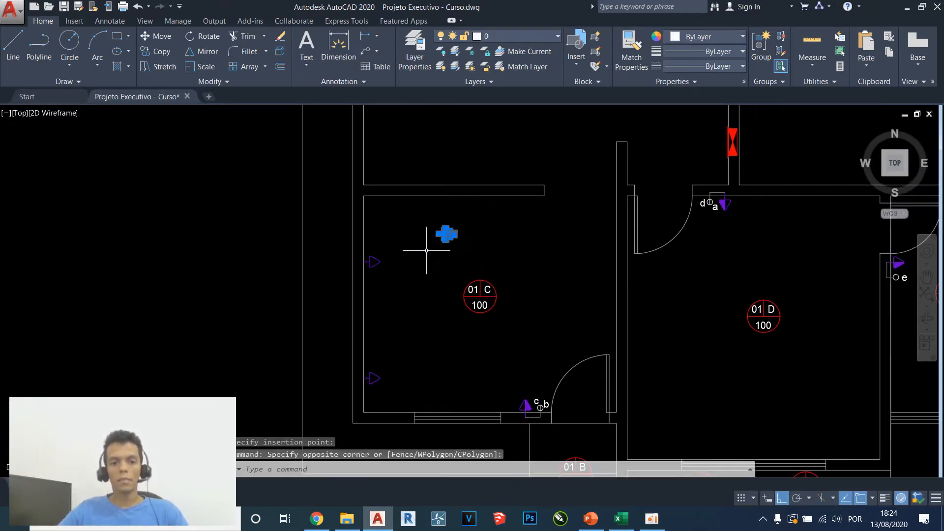
left_click(203, 36)
scroll(443, 234, "up", 2)
left_click(487, 240)
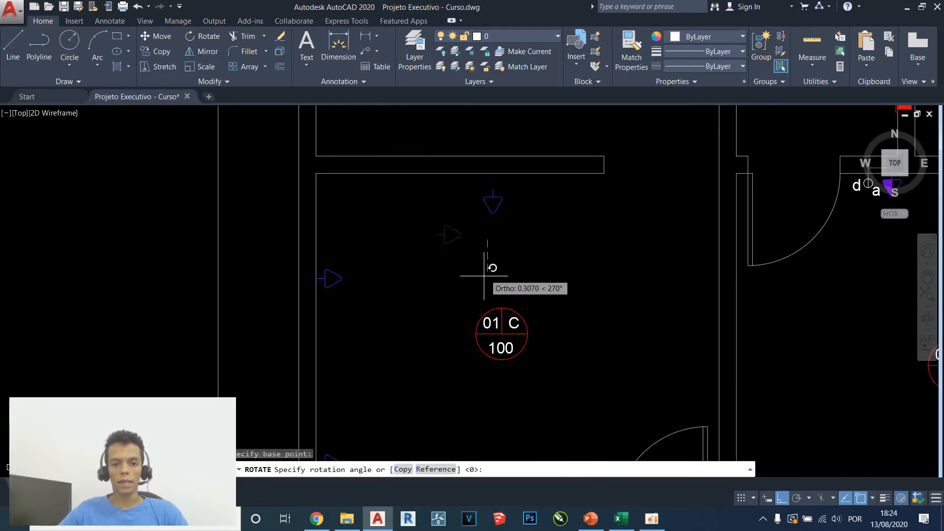
left_click(487, 274)
Move the rotated outlet by its stem end onto the lower line of room C's upper wall
left_click(511, 192)
left_click(478, 220)
type("m")
left_click(493, 190)
left_click(492, 174)
scroll(470, 157, "down", 2)
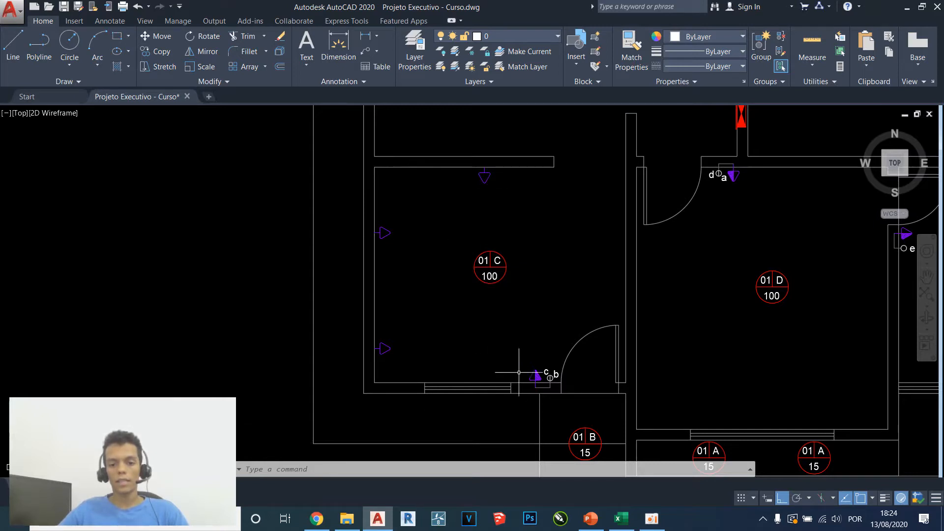
Examine the outlet layout around the walls of room C
scroll(541, 383, "up", 2)
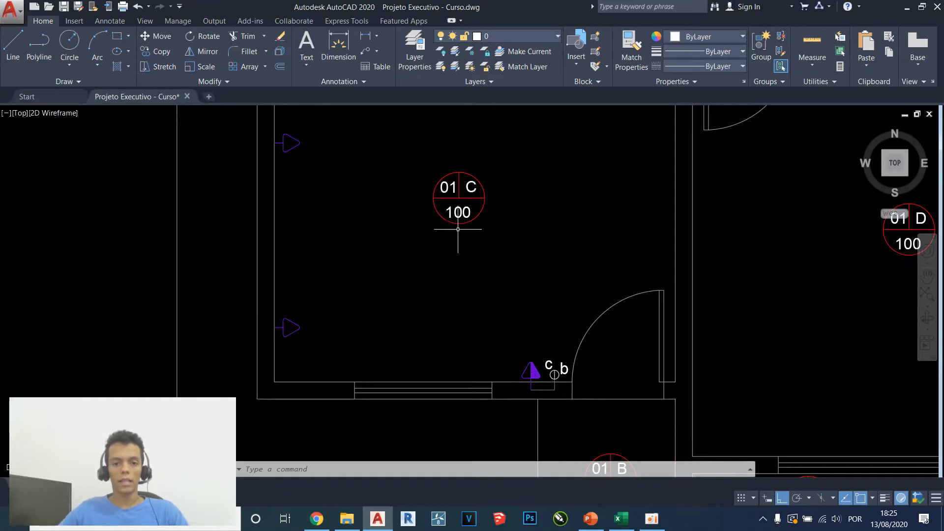
scroll(458, 229, "down", 2)
middle_click_drag(485, 211, 466, 283)
key("Escape")
key("Escape")
key("Escape")
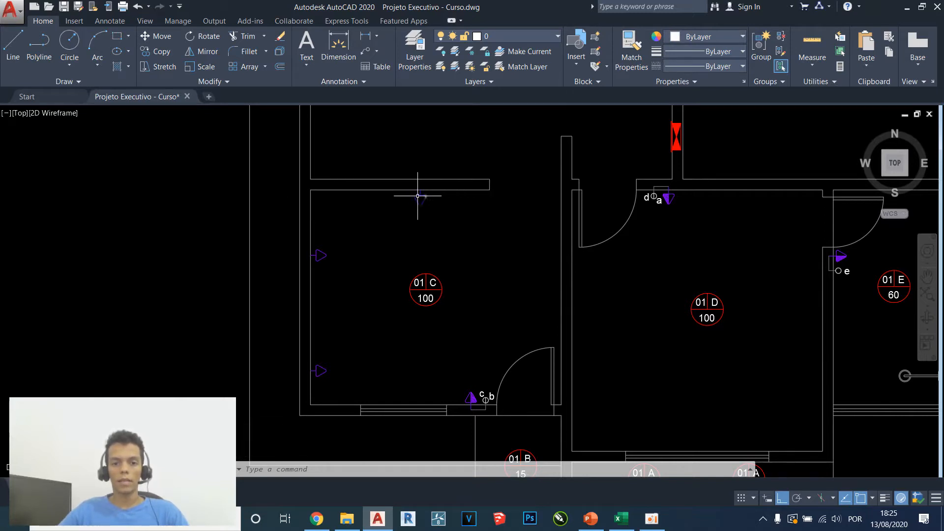
key("Escape")
key("Escape")
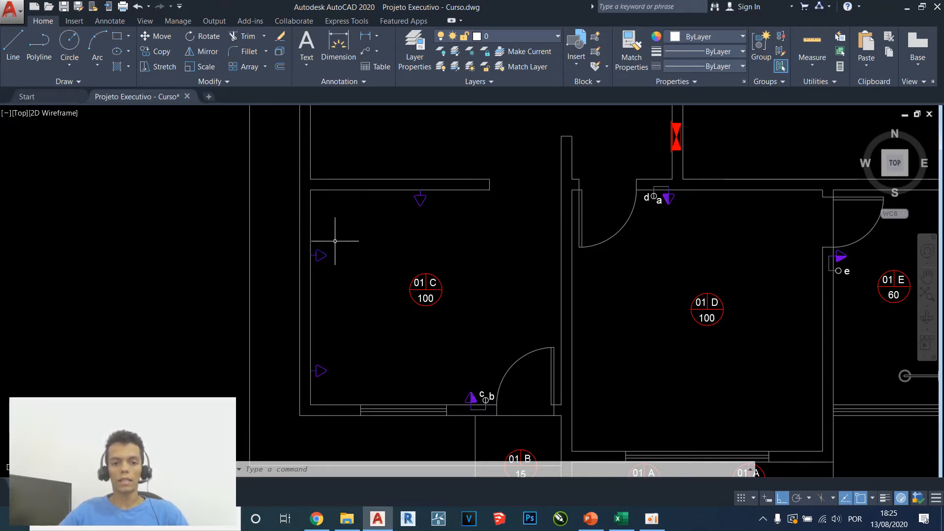
key("Escape")
key("Escape")
key("Escape")
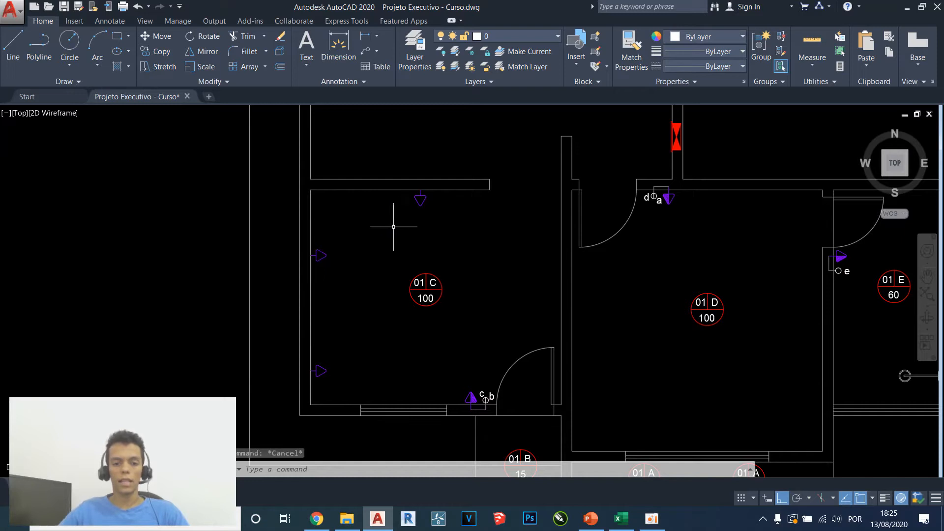
Duplicate the upper left-wall outlet and paste the copy inside room C beside the right wall
left_click(343, 239)
left_click(320, 265)
key("ctrl+c")
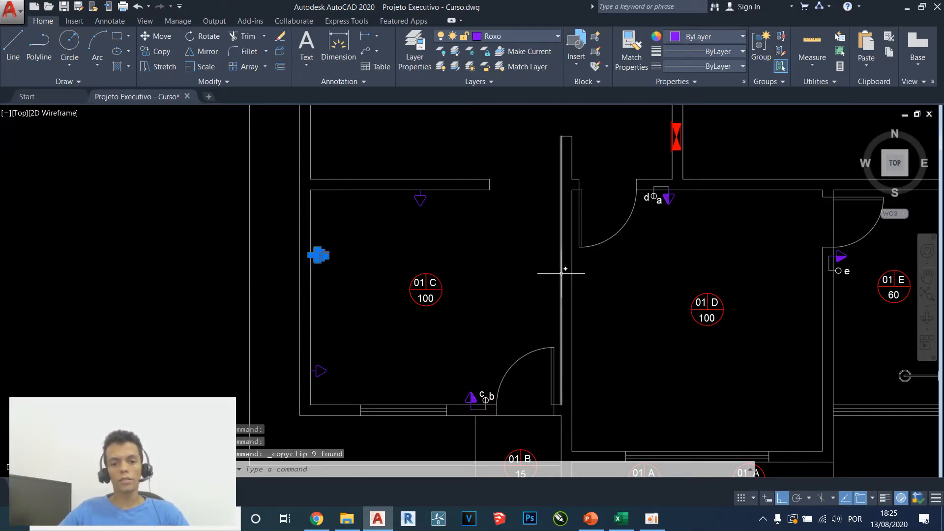
key("ctrl+v")
left_click(537, 270)
key("Escape")
Mirror the pasted outlet about a vertical line and erase the source object
left_click(528, 281)
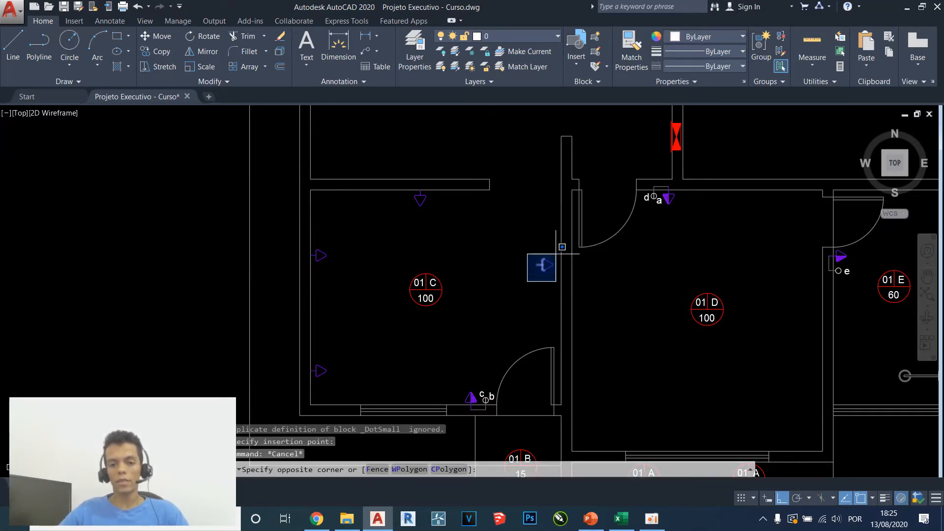
left_click(566, 250)
left_click(203, 51)
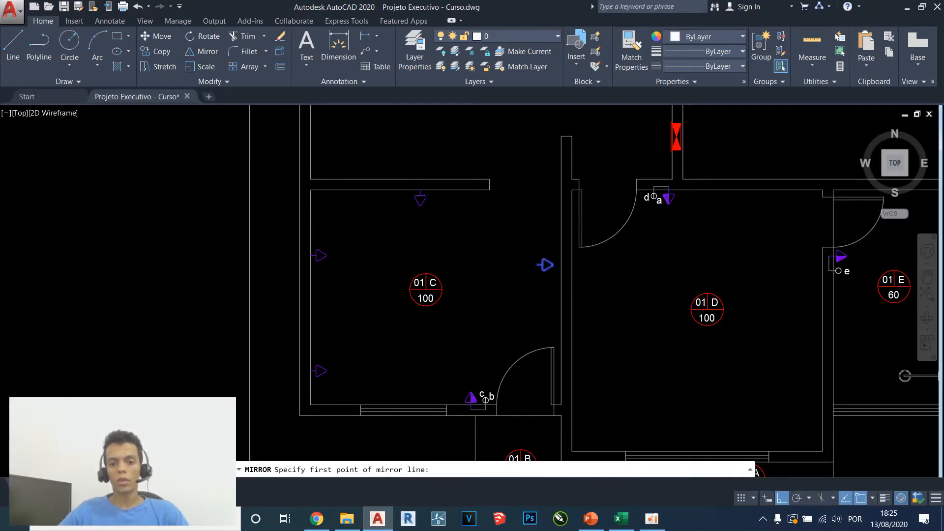
scroll(538, 253, "up", 2)
left_click(537, 234)
left_click(537, 215)
type("y")
key("Return")
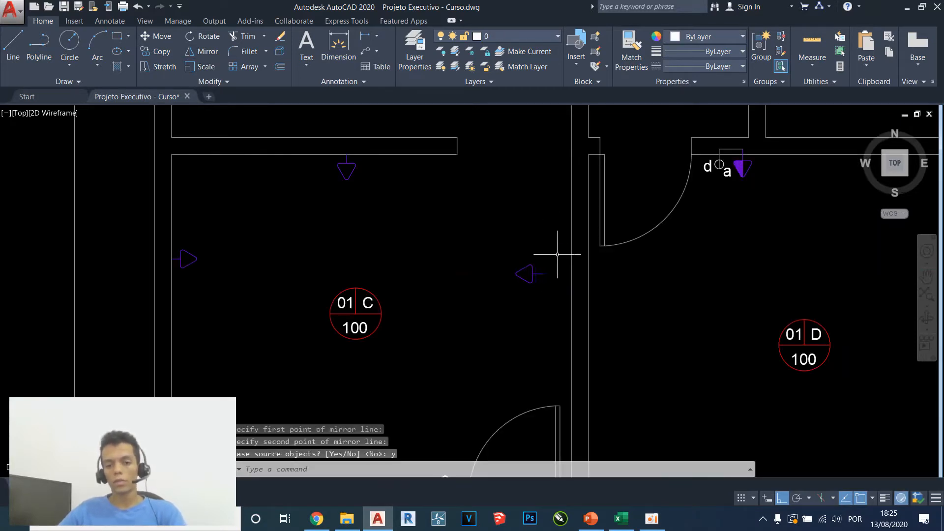
Move the mirrored outlet by its stem end onto the wall between rooms C and D
left_click(557, 254)
left_click(484, 309)
type("m")
key("Return")
scroll(532, 276, "up", 2)
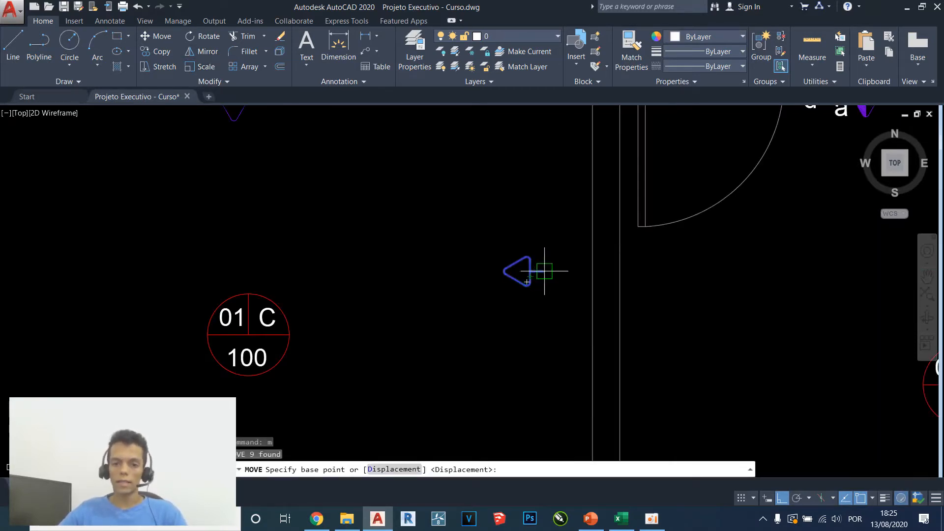
left_click(544, 269)
left_click(594, 265)
scroll(595, 266, "down", 5)
key("Escape")
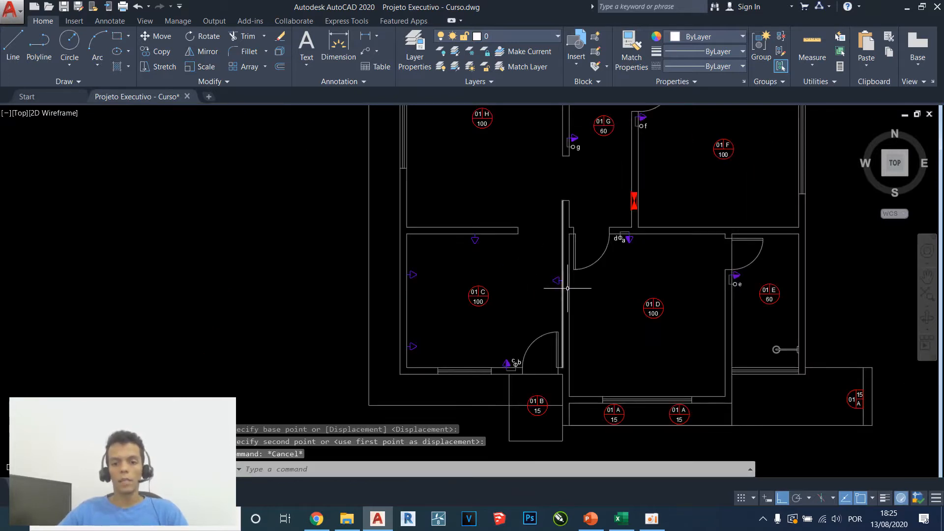
Duplicate room C's upper left-wall outlet and paste the copy on the left wall of room D
scroll(570, 287, "up", 2)
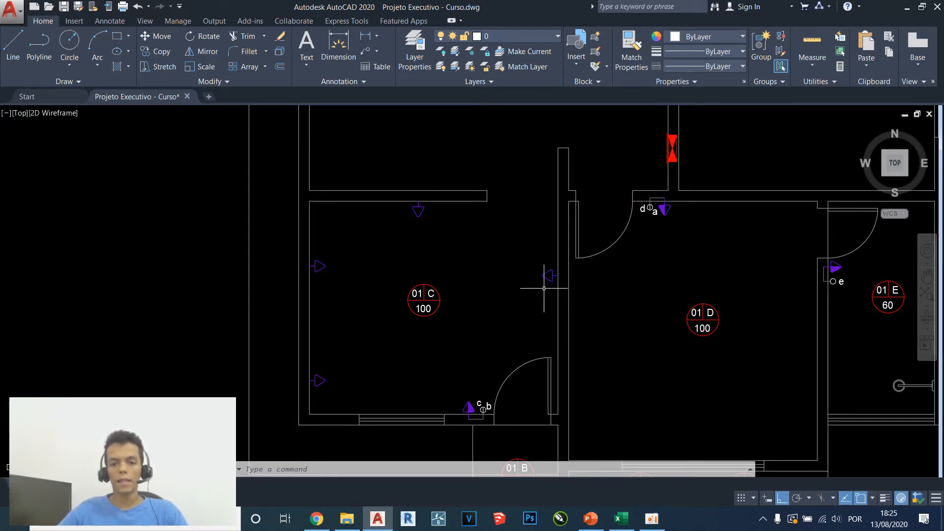
mouse_move(477, 294)
middle_mouse_down()
mouse_move(492, 256)
mouse_move(462, 277)
middle_mouse_up()
key("Escape")
left_click(252, 321)
left_click(321, 226)
key("ctrl+c")
middle_click_drag(547, 299, 508, 259)
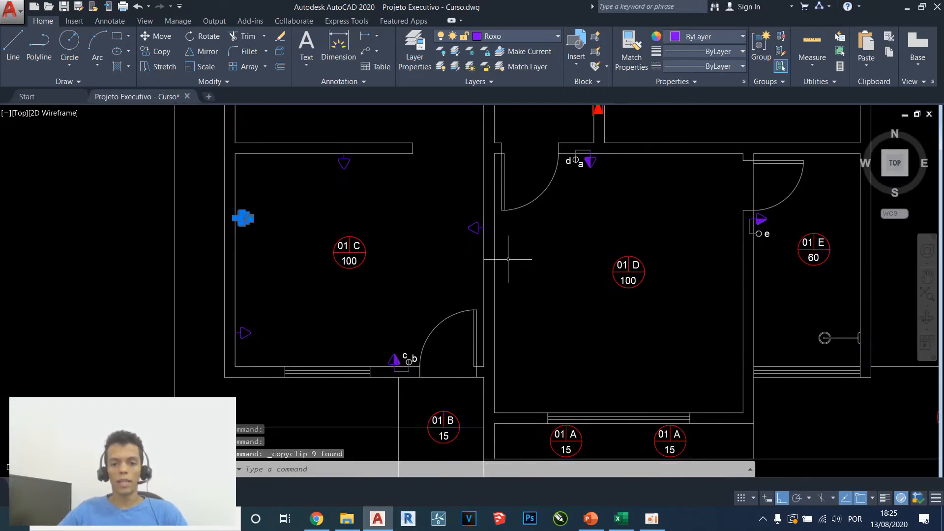
key("ctrl+v")
key("Escape")
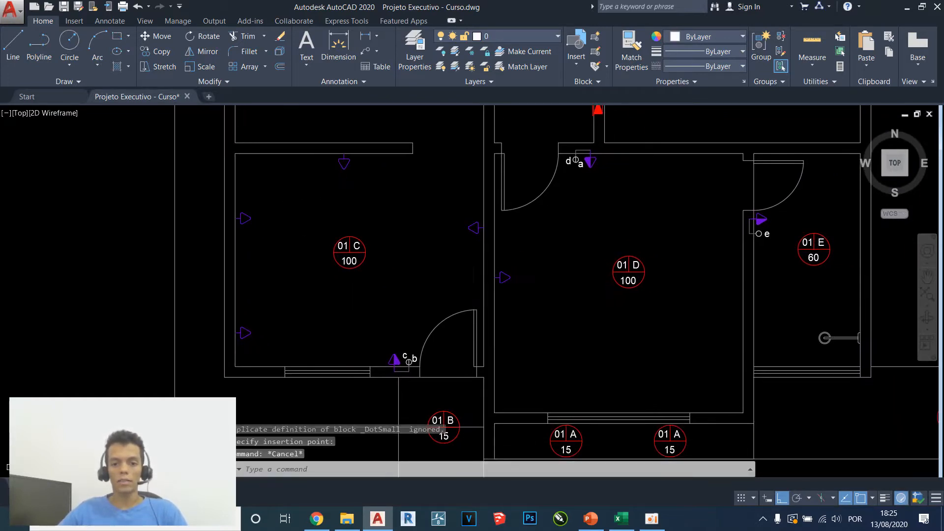
Copy room D's left-wall outlet straight down to a second position near the lower corner
left_click(504, 278)
type("co")
key("Return")
left_click(548, 259)
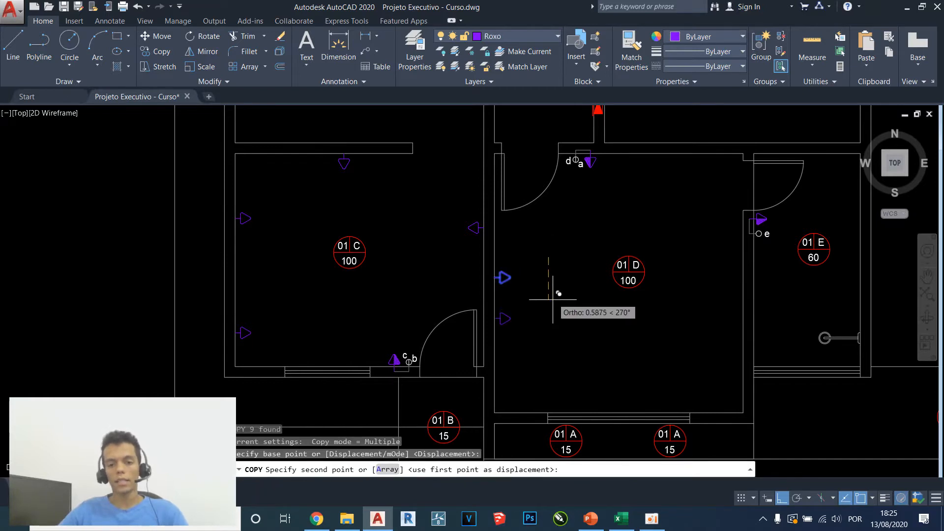
left_click(555, 351)
key("Escape")
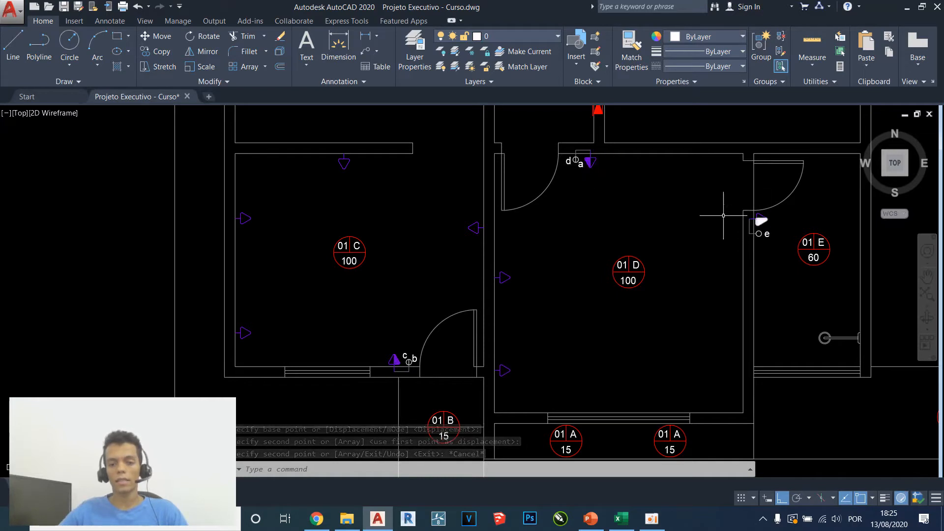
Paste another low outlet inside room D and mirror it about a vertical line, erasing the source
scroll(522, 344, "down", 4)
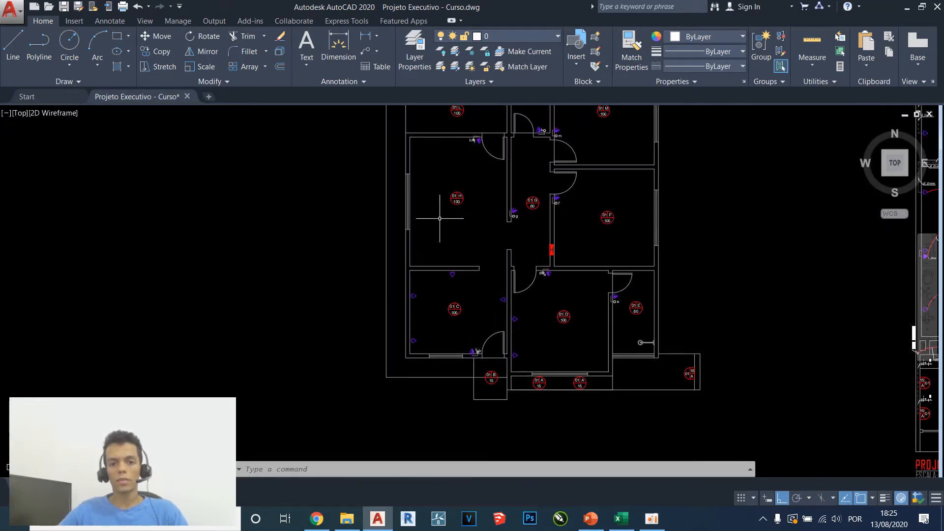
scroll(436, 208, "up", 2)
scroll(439, 203, "down", 2)
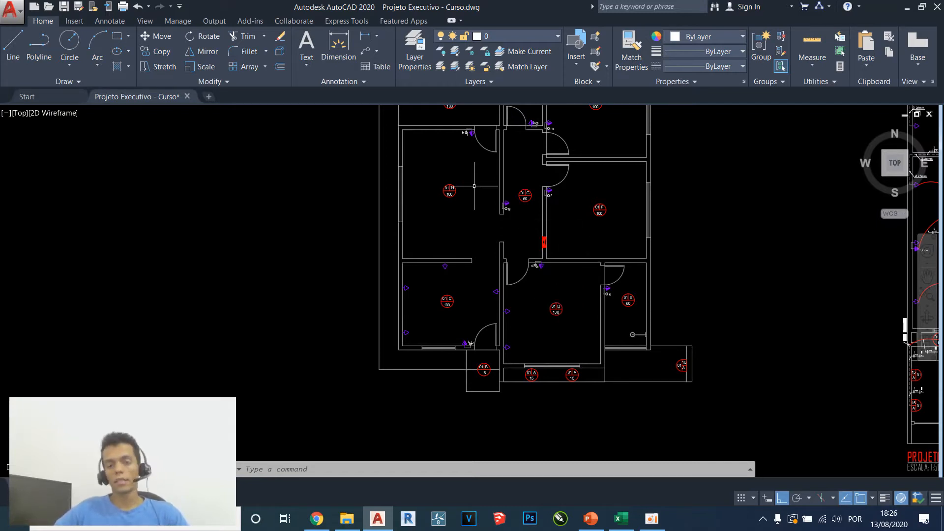
middle_click_drag(447, 139, 450, 220)
scroll(450, 221, "up", 3)
scroll(450, 220, "down", 2)
middle_click_drag(569, 409, 509, 189)
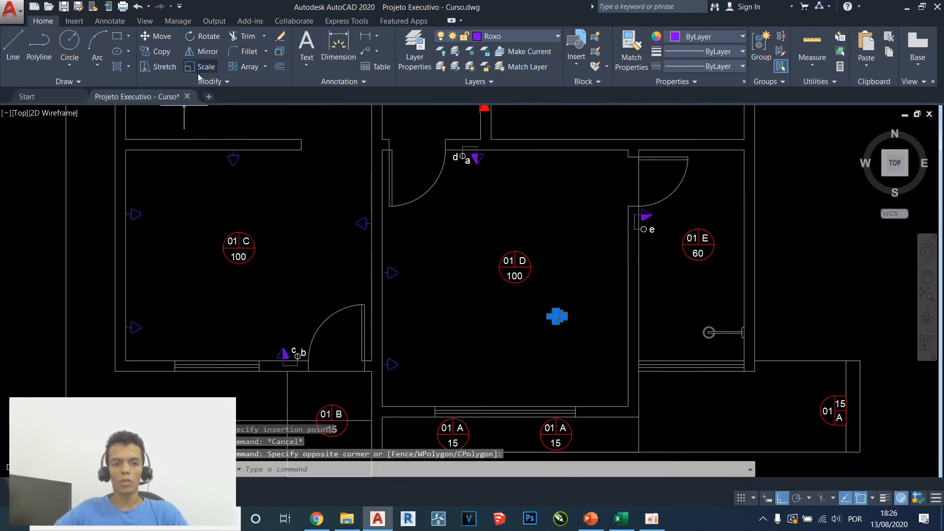
left_click(201, 51)
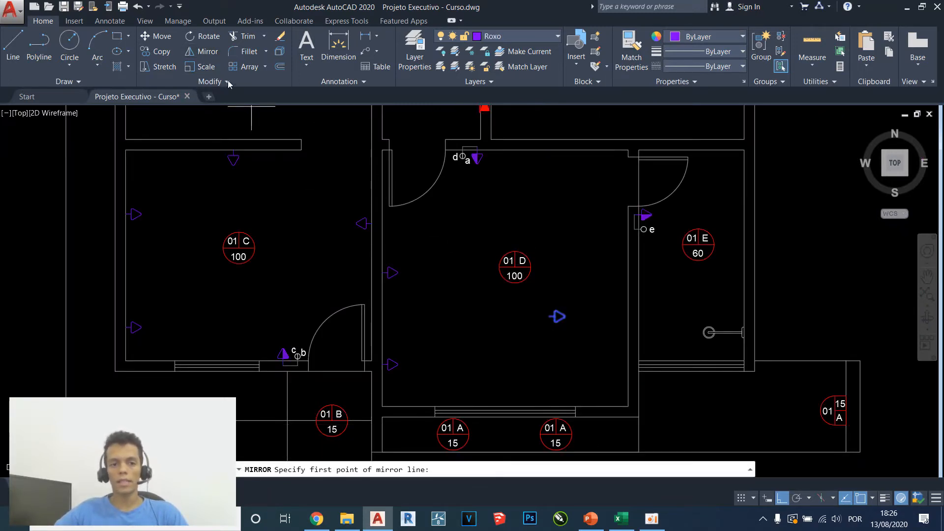
left_click(574, 295)
left_click(573, 256)
type("y")
key("Return")
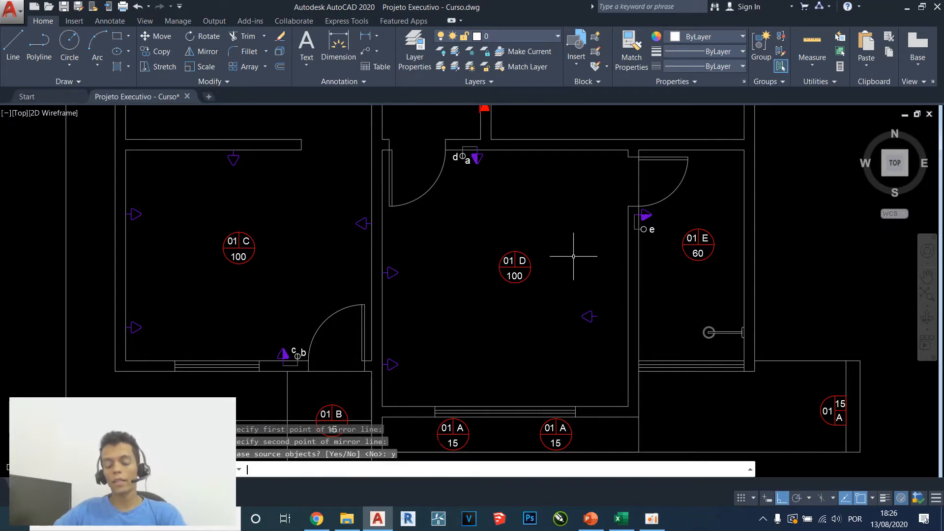
Reposition the mirrored outlet beside room D's right wall and move its stem end exactly onto the wall line
key("ctrl+v")
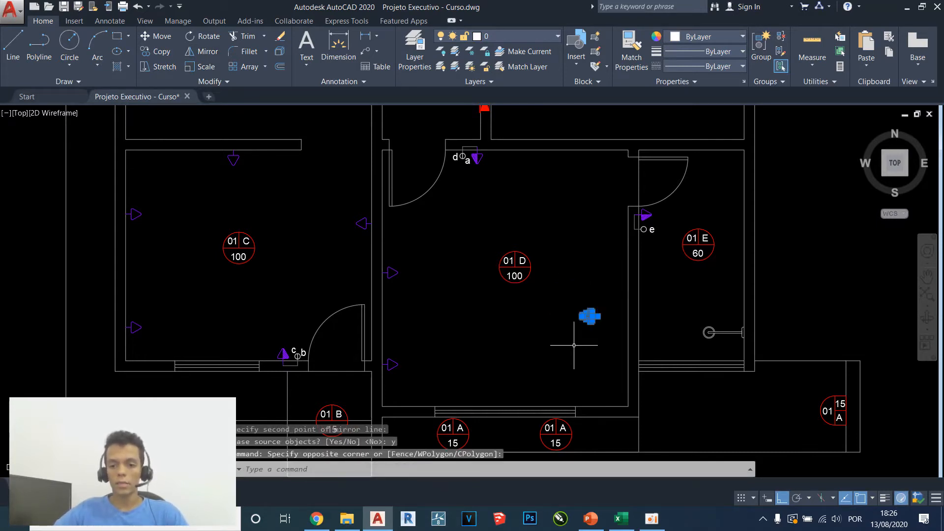
left_click(612, 323)
key("Escape")
left_click(601, 338)
left_click(643, 310)
scroll(643, 311, "up", 4)
type("m")
key("Return")
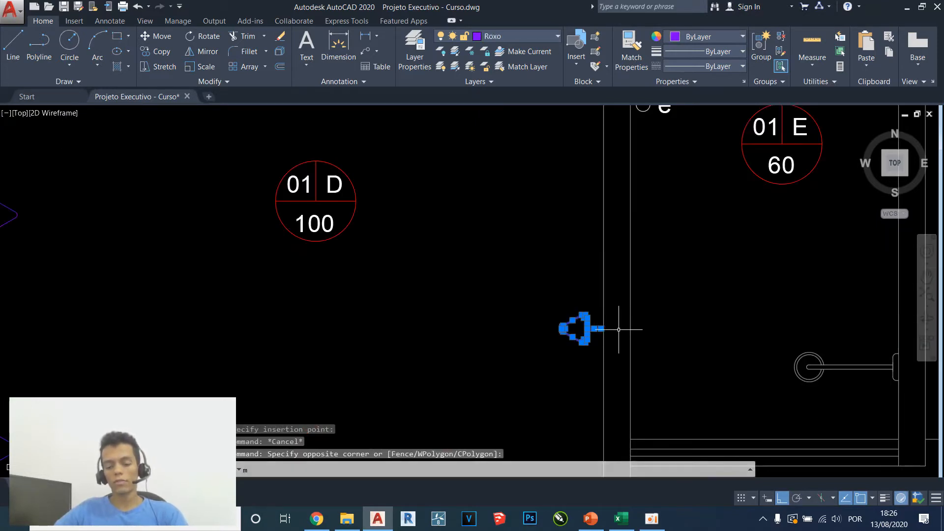
scroll(600, 352, "up", 4)
scroll(601, 295, "up", 2)
left_click(609, 262)
key("Escape")
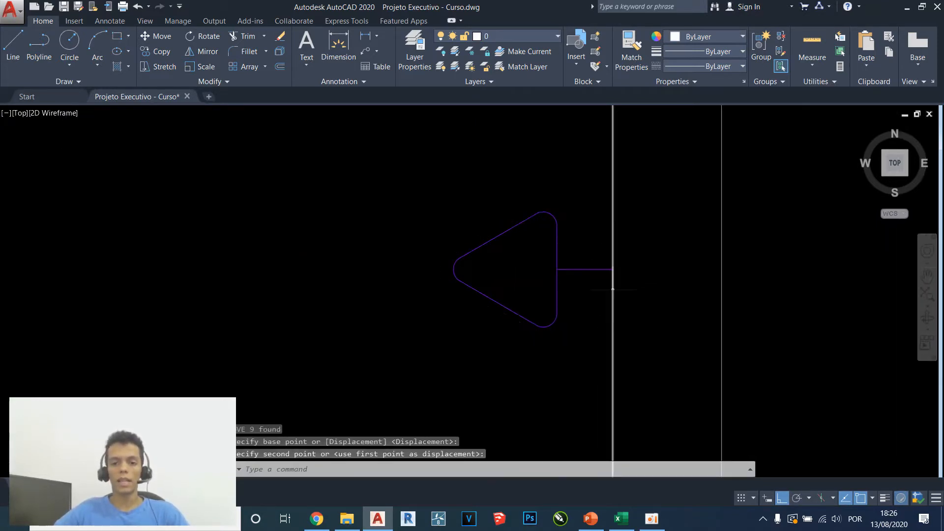
Move the right-wall outlet straight down toward the lower corner of room D
scroll(579, 315, "down", 10)
key("Escape")
left_click(578, 316)
left_click(637, 270)
type("m")
key("Return")
left_click(563, 268)
key("Escape")
Copy the lower right-wall outlet straight up to the upper part of room D's right wall
left_click(564, 359)
left_click(627, 311)
type("cp")
key("Return")
left_click(551, 353)
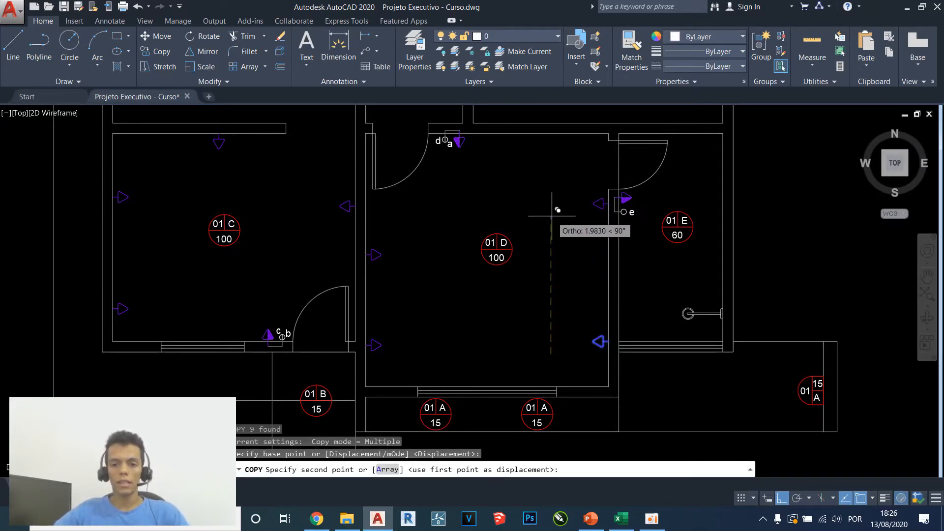
key("Escape")
key("Escape")
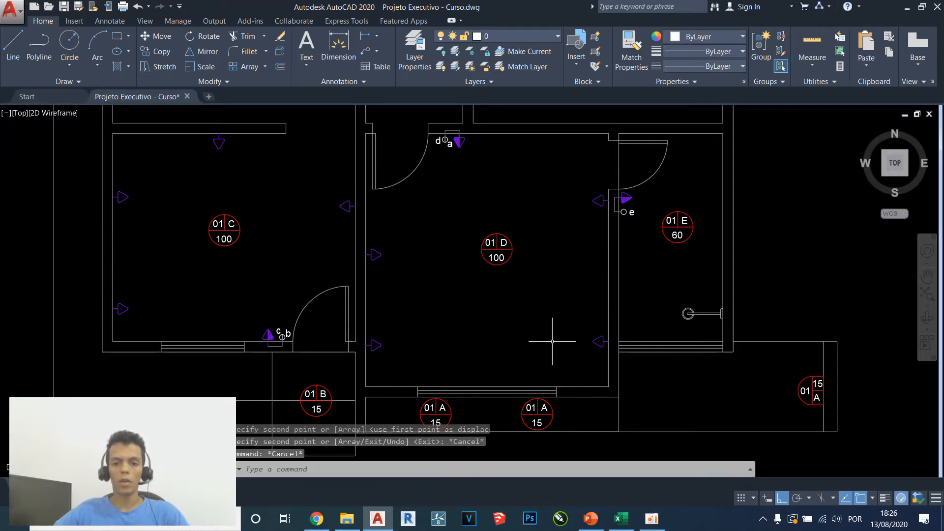
Copy the lower right-wall outlet of room D to the clipboard and paste it in the upper part of the room
left_click(557, 358)
left_click(609, 311)
key("ctrl+c")
key("ctrl+v")
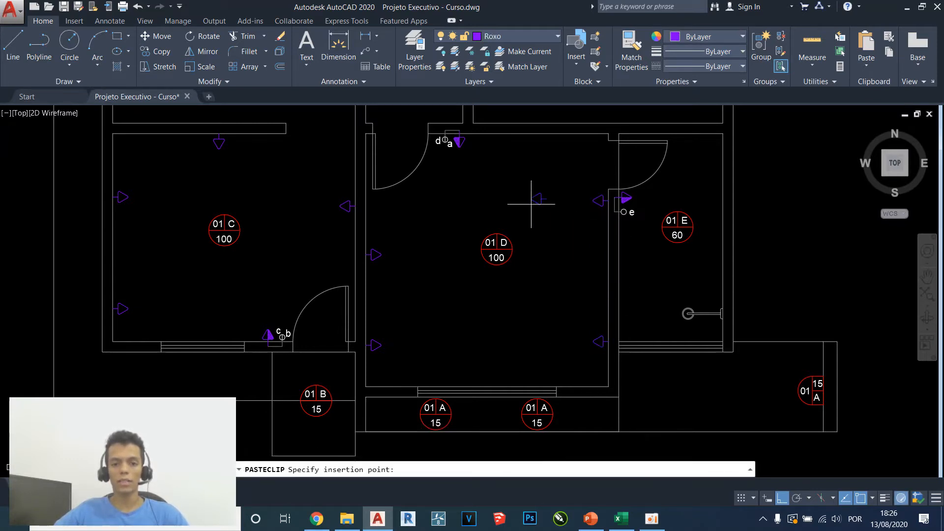
middle_click_drag(459, 146, 459, 177)
left_click(523, 212)
key("Escape")
Rotate the newly pasted outlet in room D by 90° so its stem faces the upper wall
left_click(551, 193)
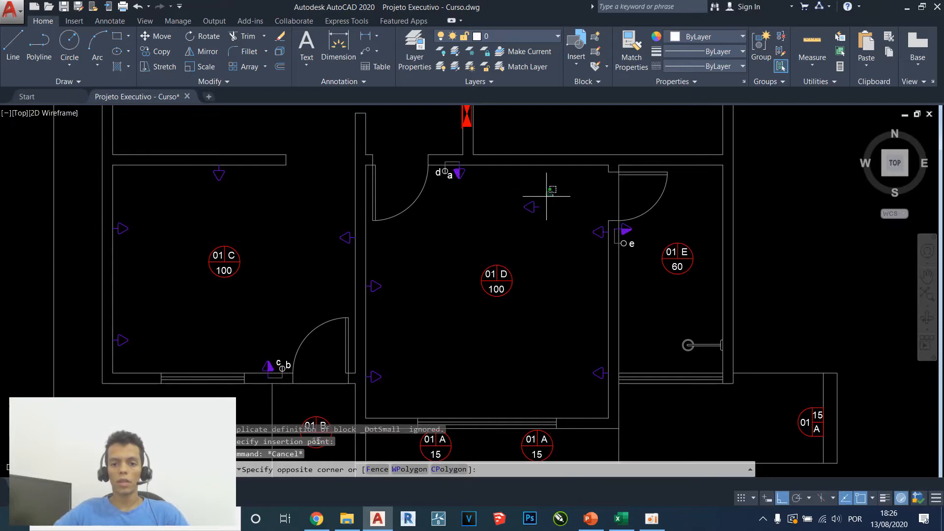
left_click(509, 220)
left_click(210, 37)
scroll(526, 176, "up", 2)
left_click(559, 206)
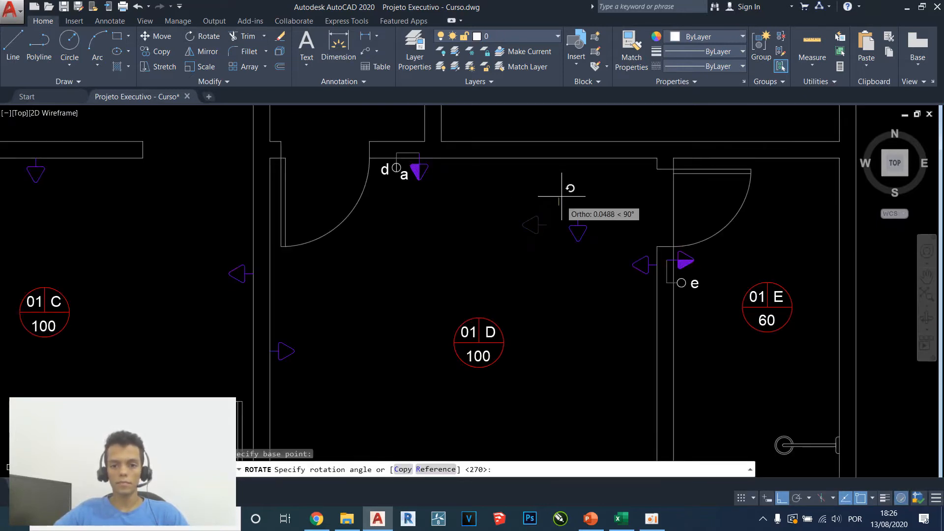
left_click(561, 196)
key("Escape")
Move the rotated outlet by its stem end straight up onto room D's upper wall line
left_click(612, 201)
left_click(547, 256)
type("m")
key("Return")
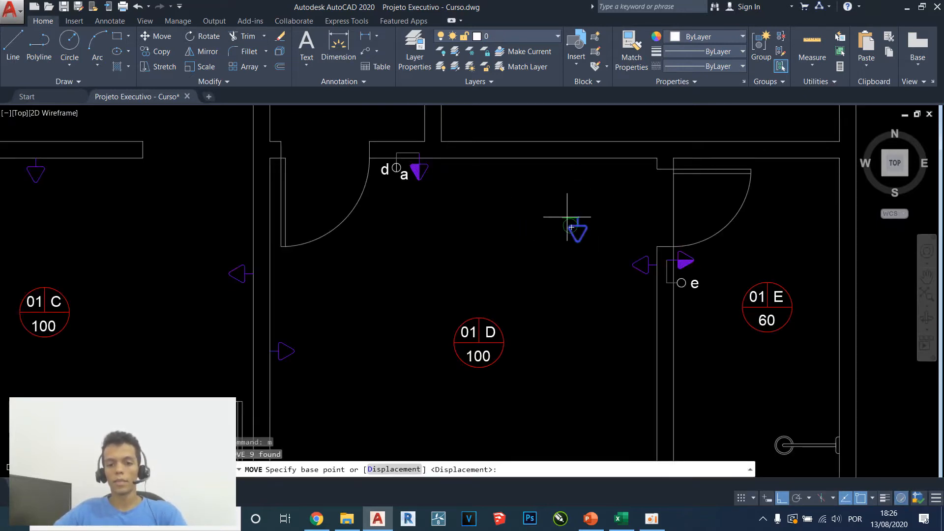
scroll(566, 206, "up", 2)
left_click(566, 206)
middle_click_drag(581, 183, 567, 260)
left_click(568, 198)
scroll(569, 198, "down", 2)
key("Escape")
scroll(569, 199, "down", 2)
middle_click_drag(572, 187, 581, 138)
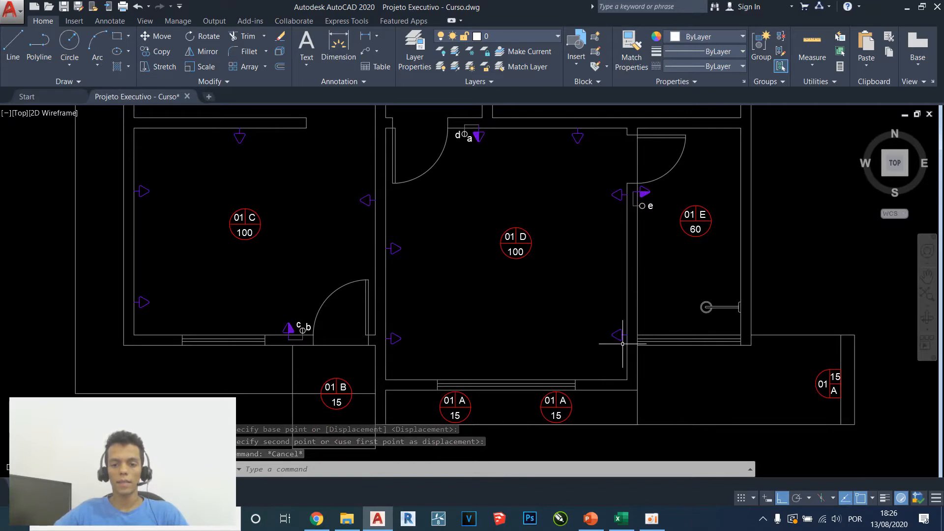
middle_click_drag(621, 347, 627, 322)
key("Escape")
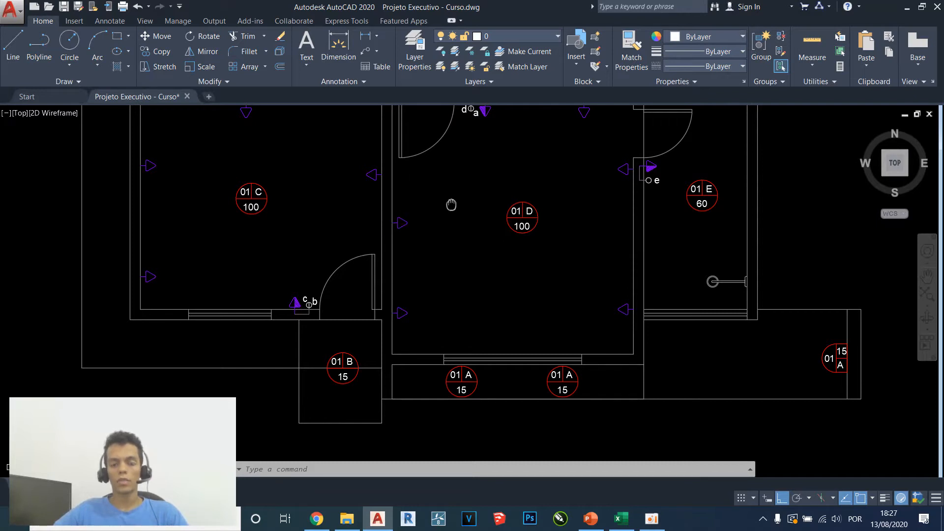
Copy the upper-wall outlet of room D by its stem end to the tip of the half-filled outlet symbol beside the door
middle_click_drag(451, 205, 442, 270)
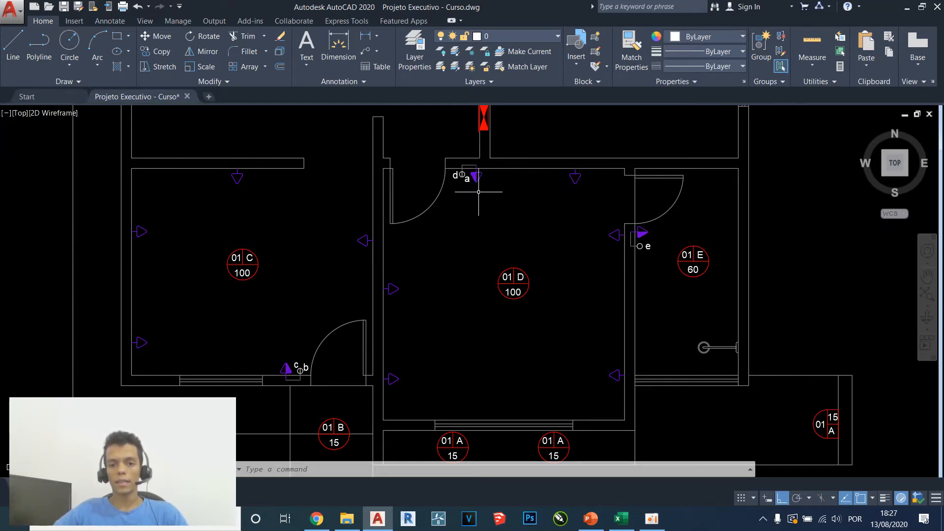
scroll(516, 205, "up", 4)
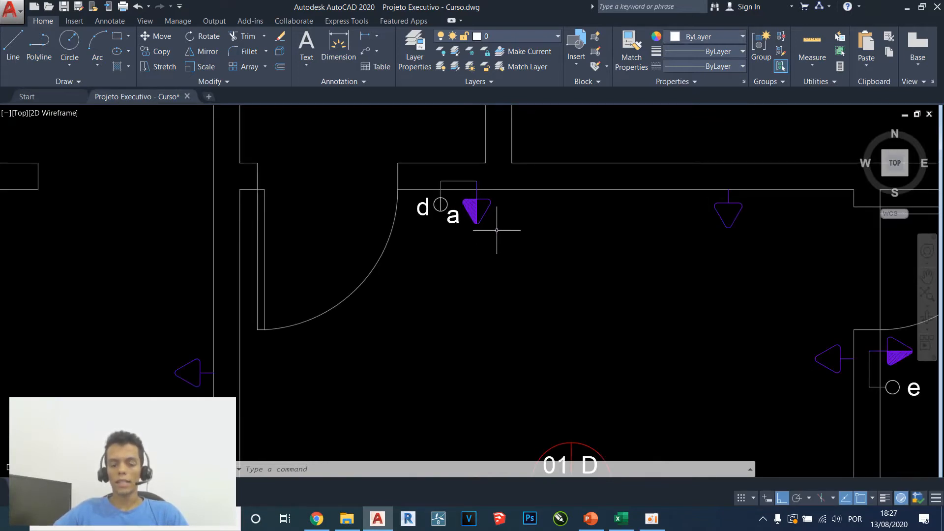
key("Escape")
key("Escape")
left_click(609, 273)
left_click(772, 164)
type("CP")
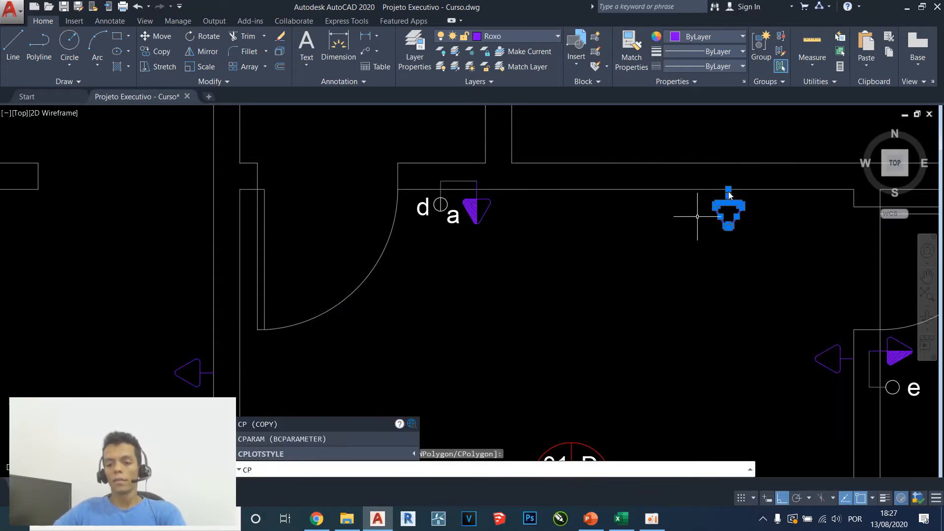
key("Return")
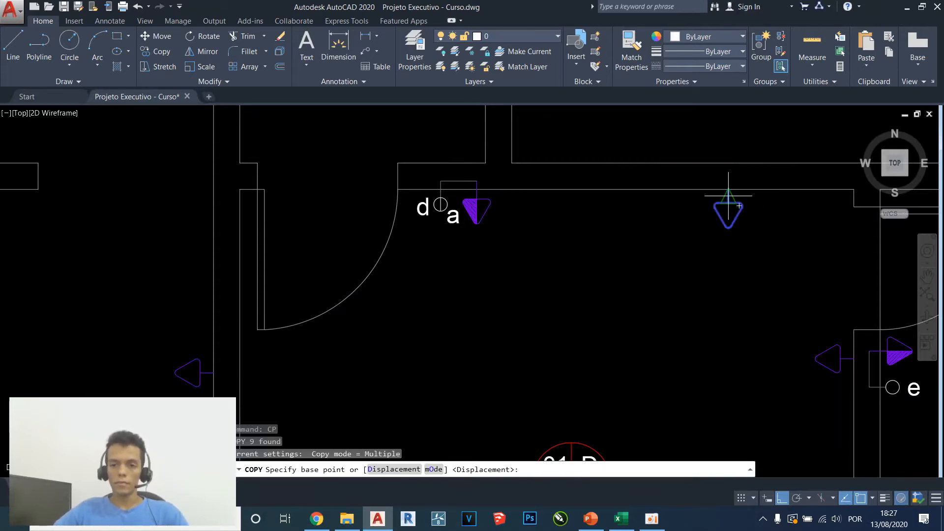
left_click(728, 189)
scroll(474, 216, "up", 6)
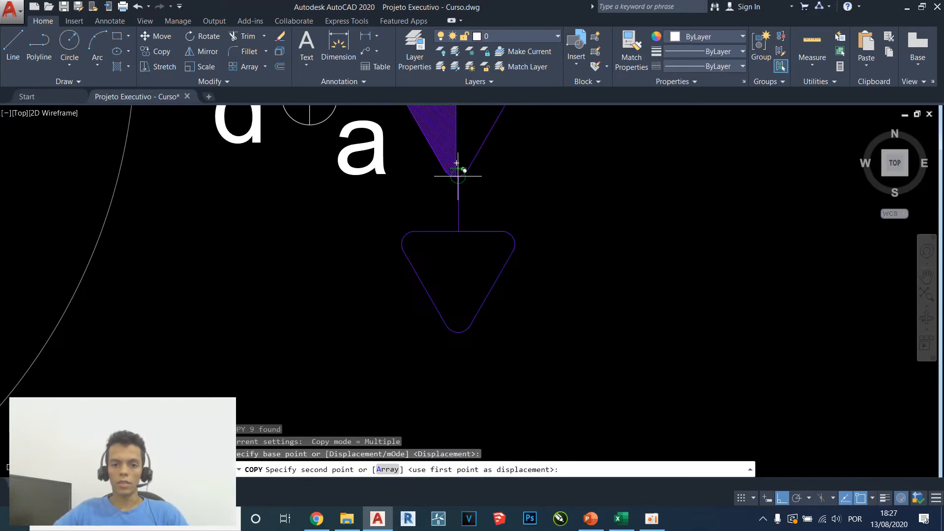
key("Escape")
scroll(502, 239, "down", 4)
scroll(548, 216, "down", 4)
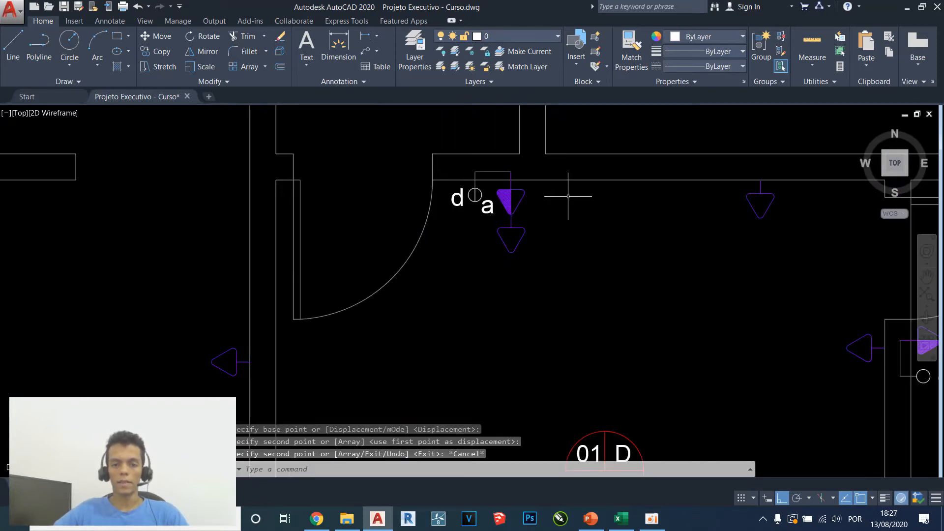
Examine the stacked outlets by room D's door, room E with its shower, and the outlets on the wall between rooms C and D
scroll(462, 227, "up", 2)
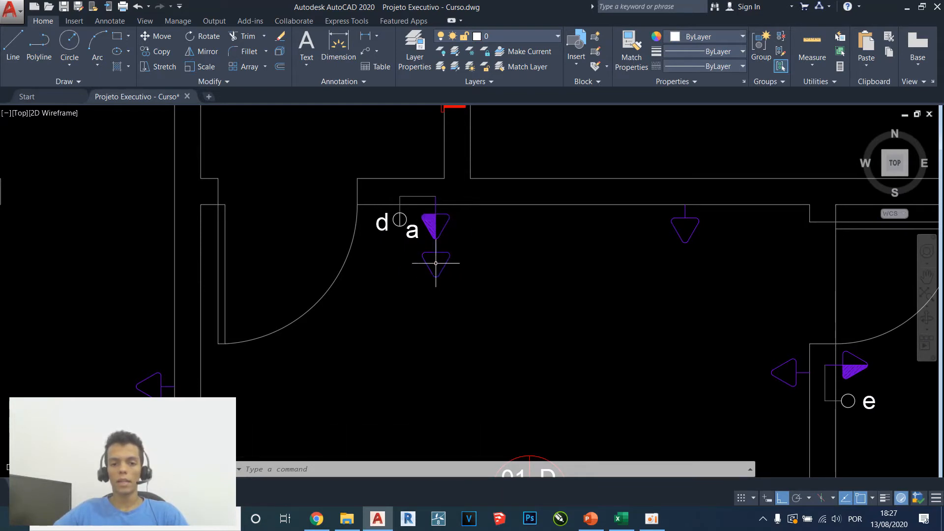
scroll(421, 264, "down", 2)
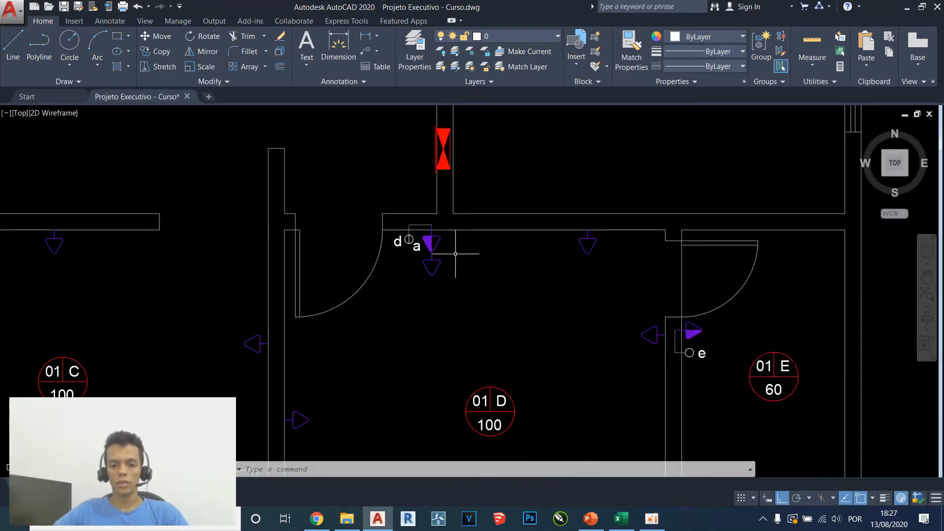
scroll(545, 168, "down", 2)
key("Escape")
middle_click_drag(562, 209, 519, 249)
scroll(590, 363, "up", 4)
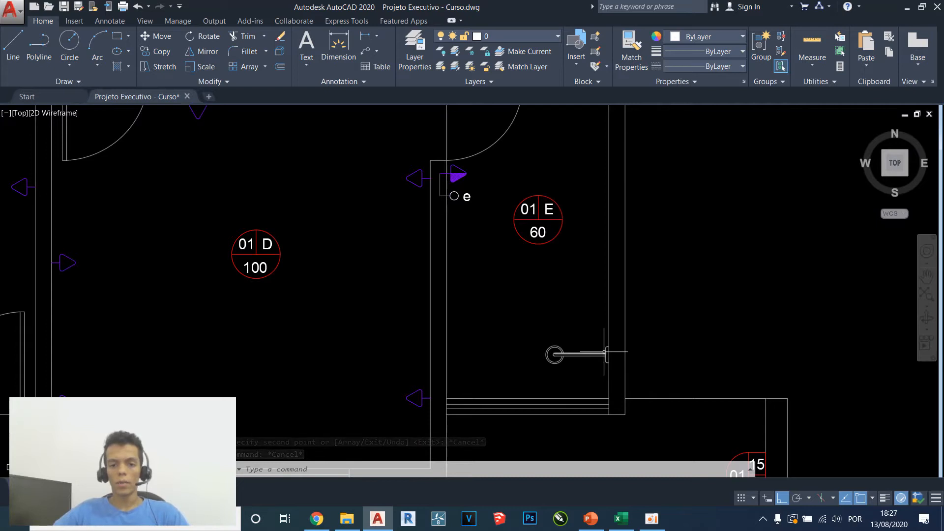
scroll(604, 351, "down", 2)
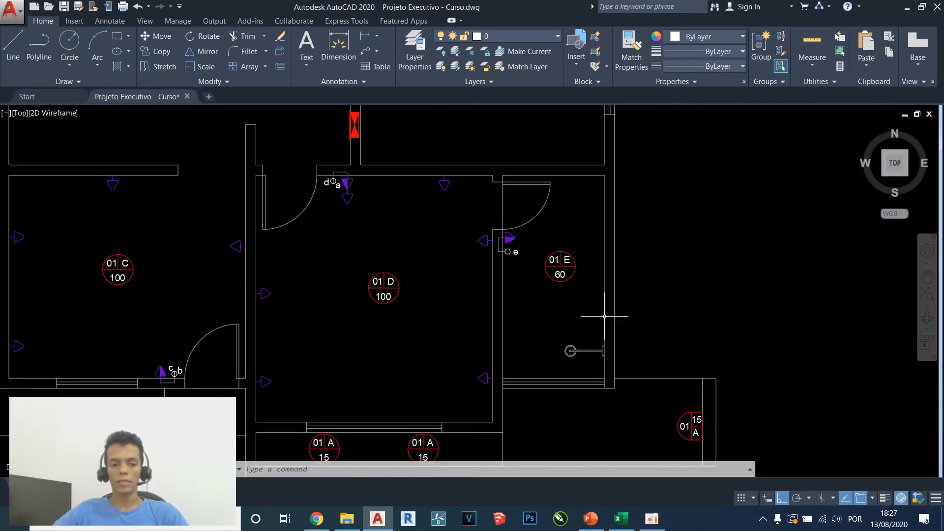
scroll(605, 316, "down", 2)
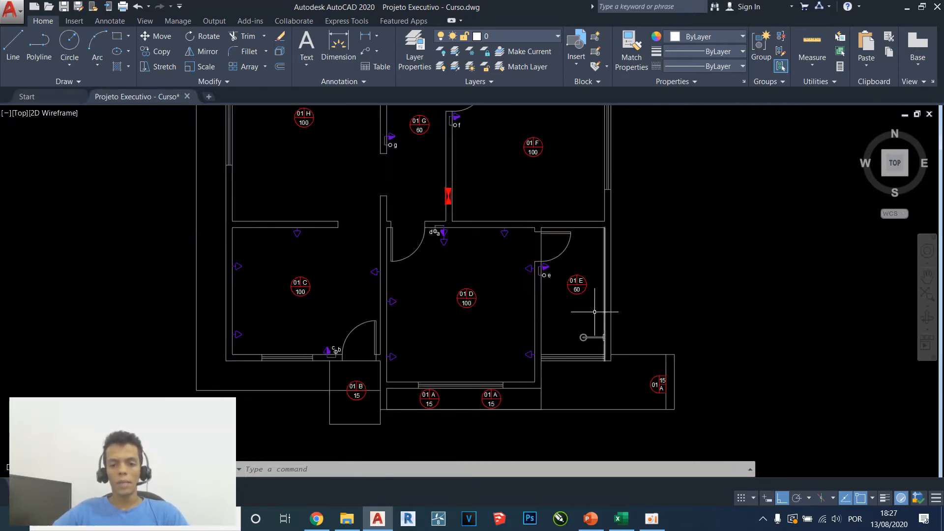
scroll(355, 311, "up", 4)
left_click(383, 316)
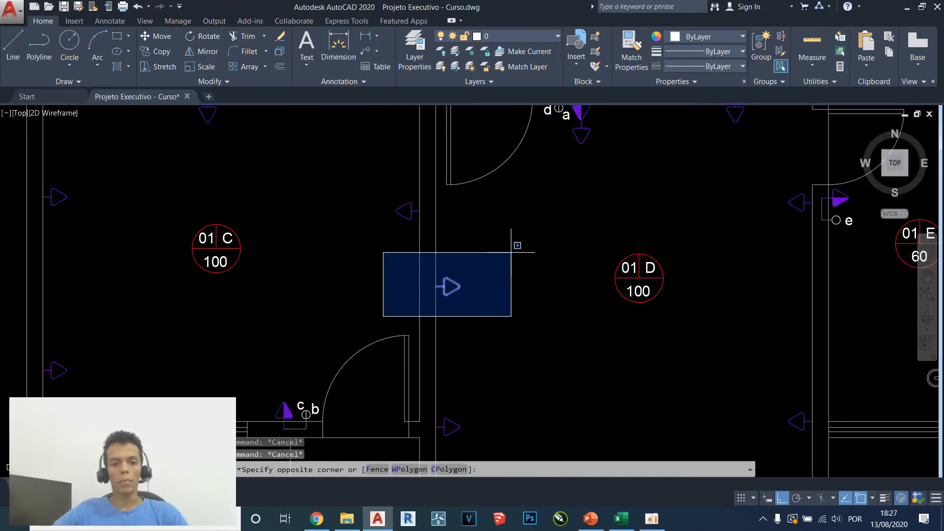
key("Escape")
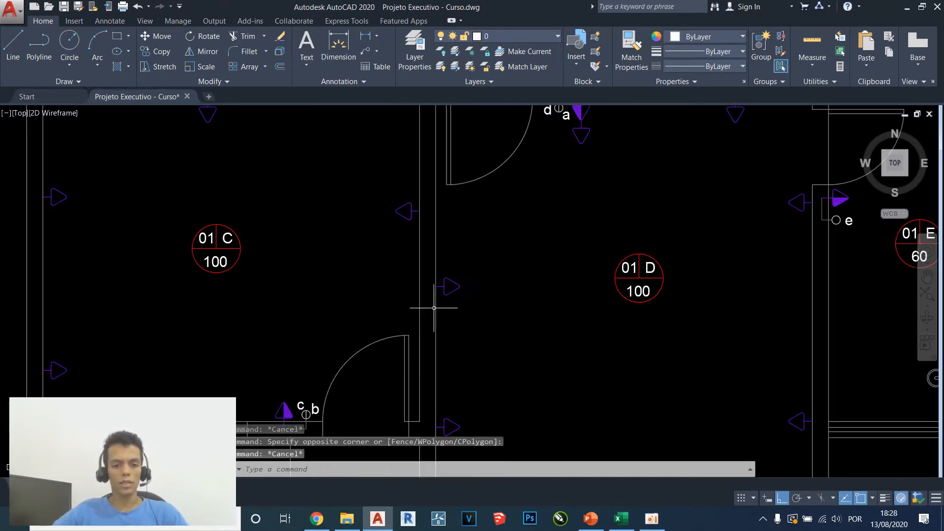
Copy the half-filled outlet symbol near the "Ø 25mm" label in the finished electrical plan to the clipboard
scroll(395, 313, "down", 2)
middle_click_drag(505, 213, 468, 300)
scroll(475, 300, "down", 5)
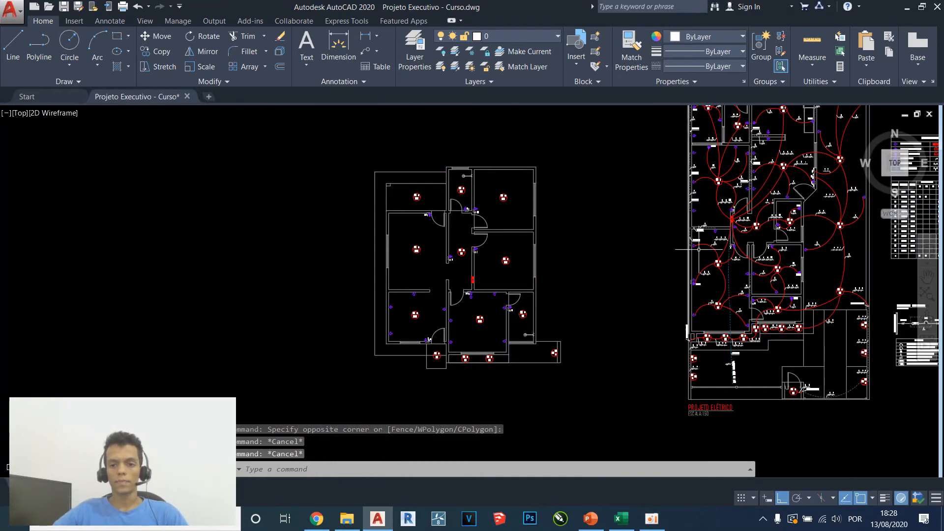
scroll(727, 225, "up", 5)
middle_click_drag(605, 206, 476, 314)
middle_click_drag(561, 206, 561, 293)
middle_click_drag(658, 198, 623, 303)
scroll(418, 92, "up", 5)
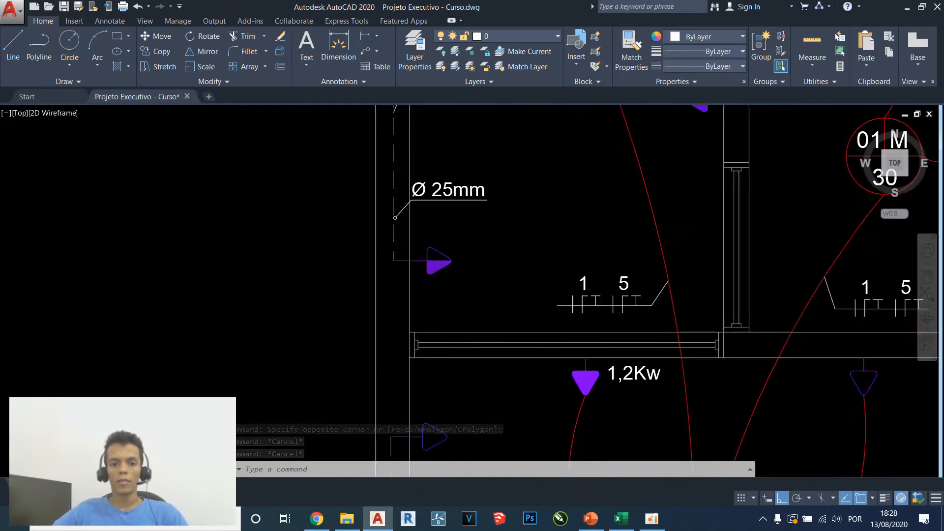
left_click(400, 355)
left_click(511, 266)
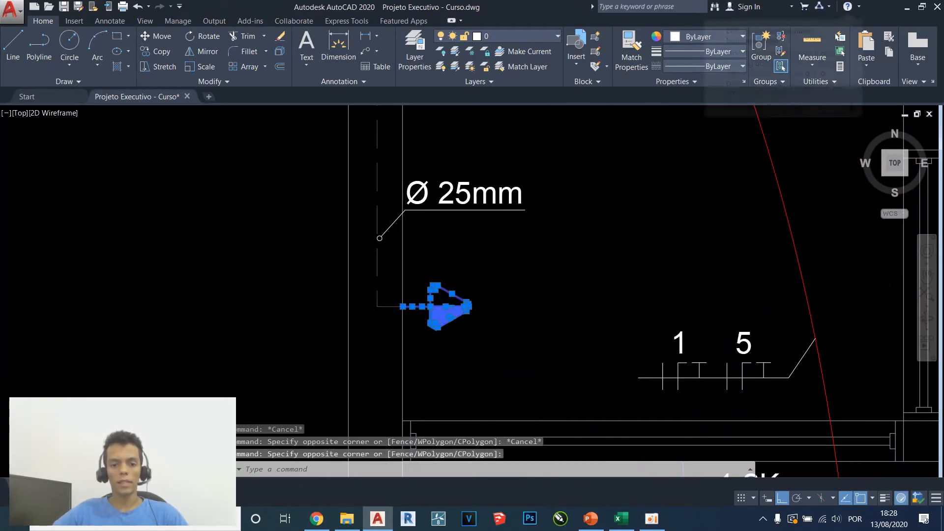
key("ctrl+c")
Paste the half-filled outlet inside the upper part of room E, between the door and the right wall
scroll(506, 280, "down", 10)
scroll(423, 333, "up", 2)
scroll(450, 386, "up", 6)
key("ctrl+v")
middle_click_drag(316, 211, 348, 253)
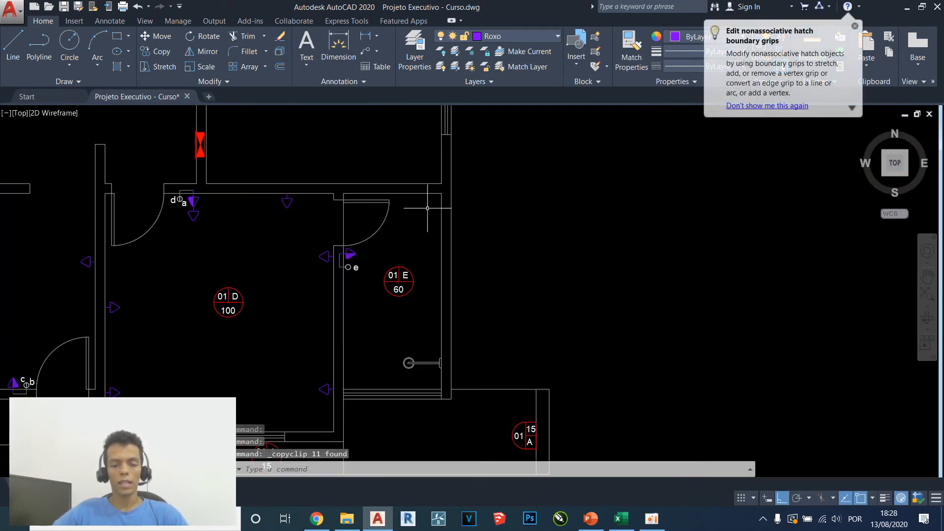
scroll(432, 213, "up", 2)
left_click(411, 252)
key("Escape")
Mirror the half-filled outlet in room E about a vertical line, erasing the source
left_click(407, 270)
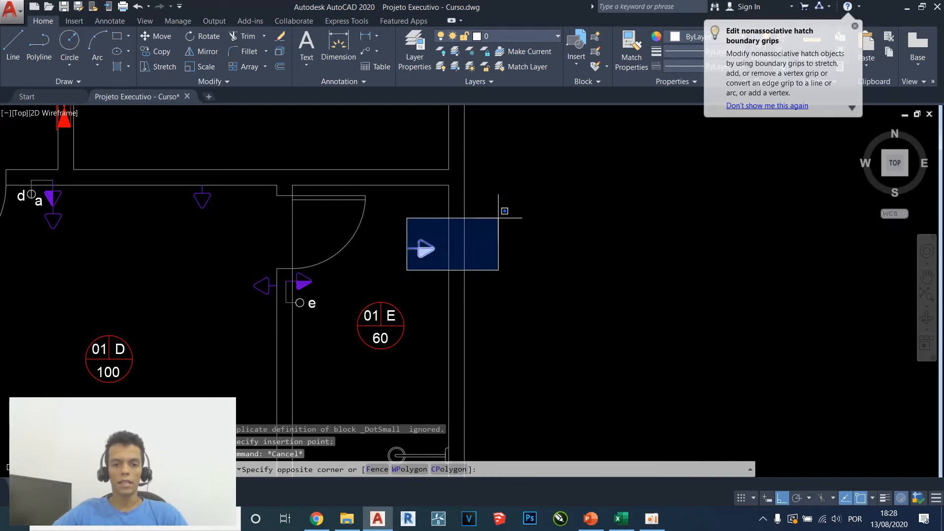
left_click(512, 190)
left_click(204, 57)
scroll(417, 214, "up", 2)
left_click(418, 221)
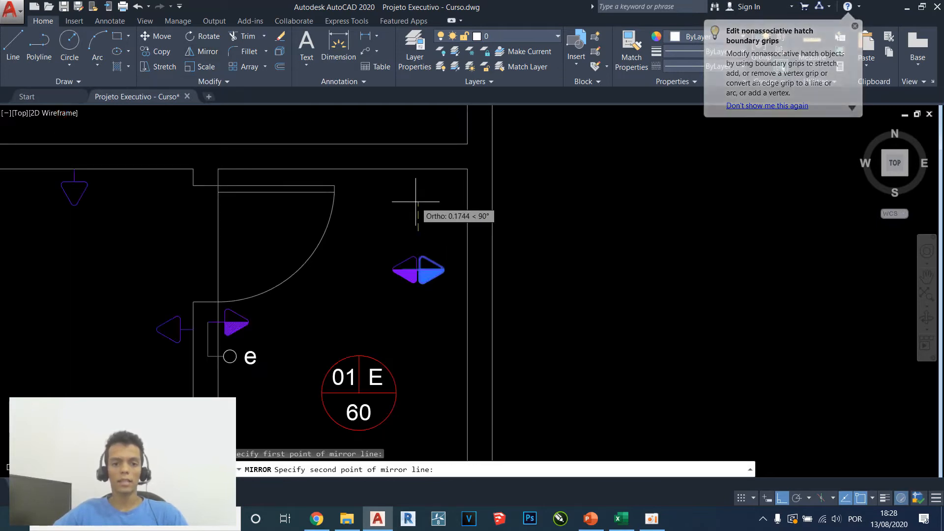
left_click(417, 199)
type("y")
key("Return")
Move the mirrored half-filled outlet by its stem end straight across onto room E's right wall line
left_click(432, 234)
left_click(367, 305)
type("m")
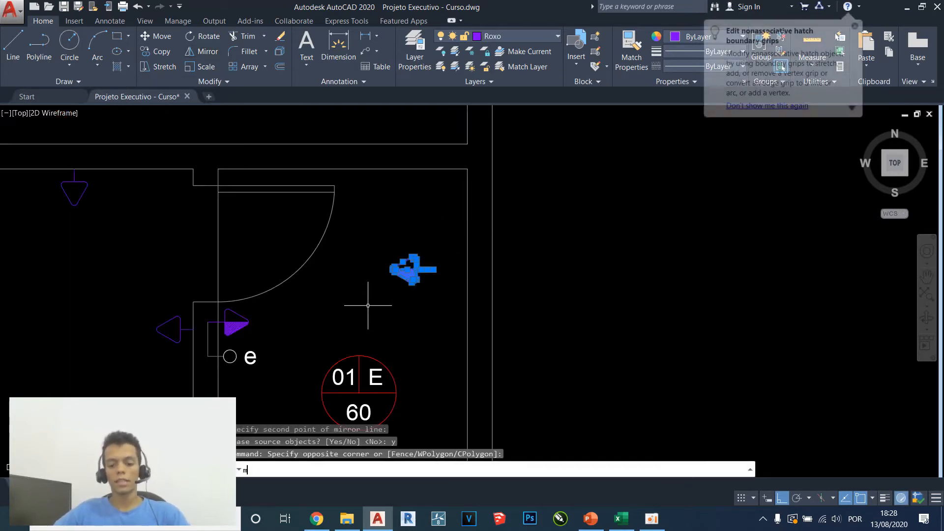
key("Return")
left_click(437, 270)
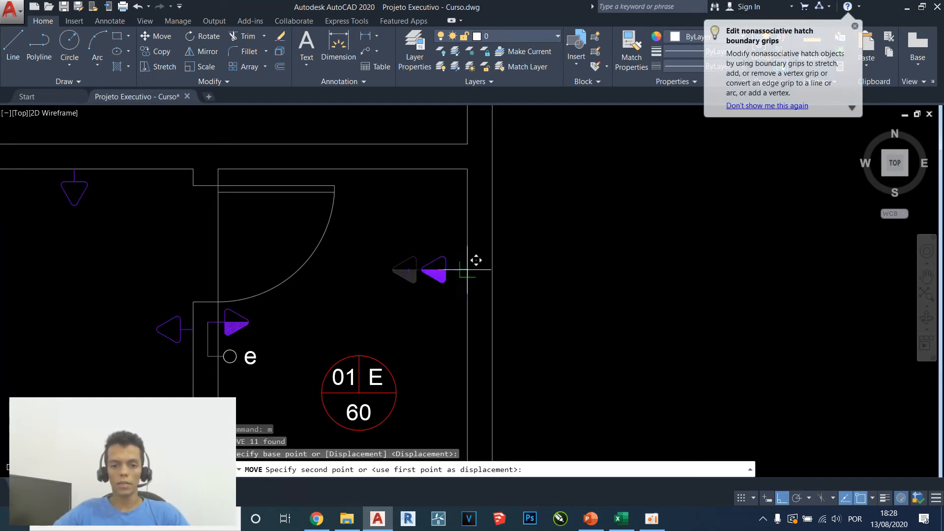
left_click(467, 270)
key("Escape")
left_click(456, 249)
left_click(413, 292)
scroll(479, 266, "up", 4)
type("m")
key("Return")
scroll(522, 249, "down", 2)
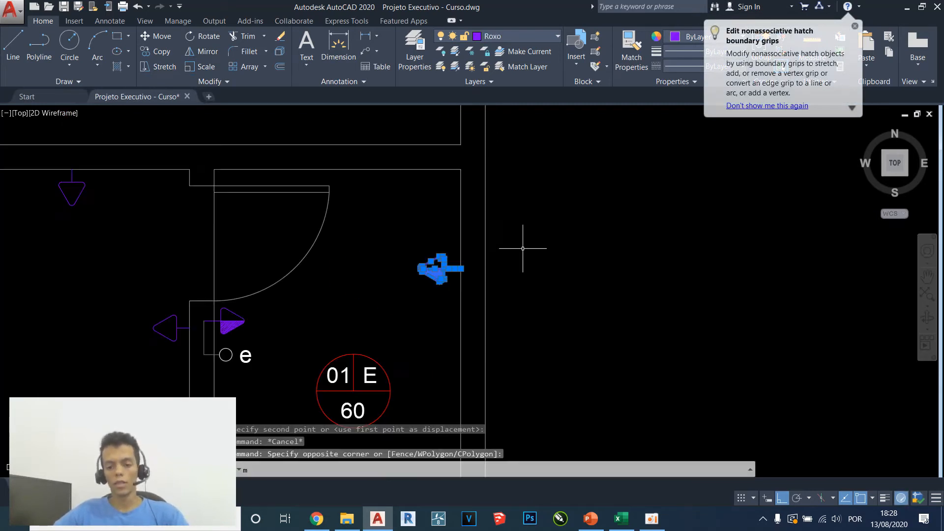
scroll(536, 240, "down", 2)
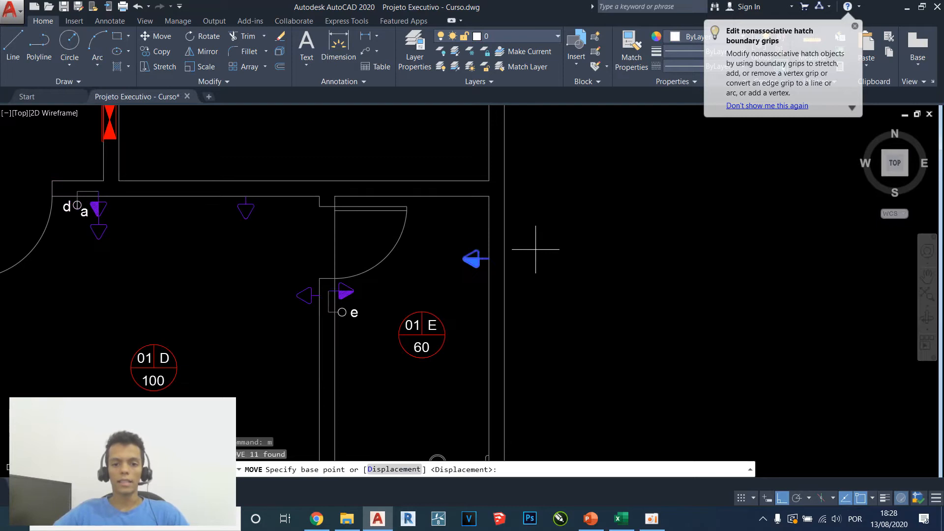
left_click(536, 250)
key("Escape")
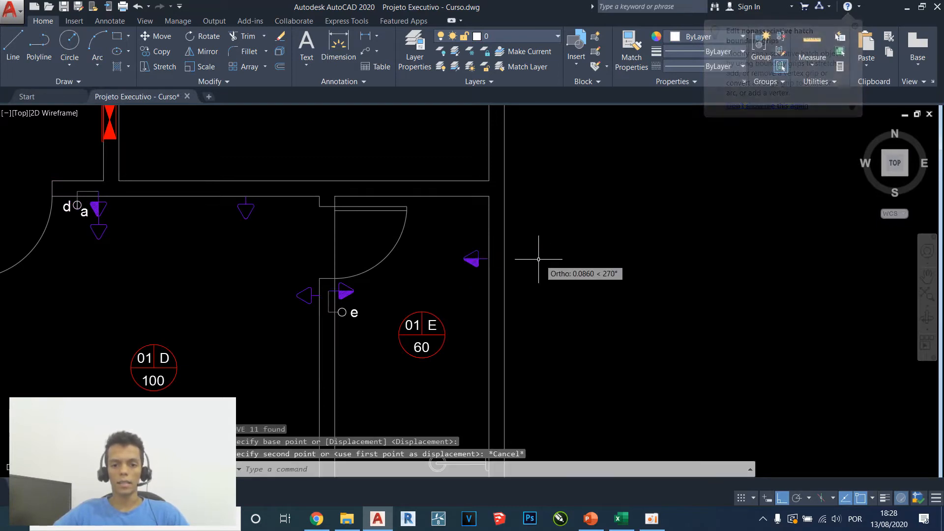
scroll(521, 261, "down", 3)
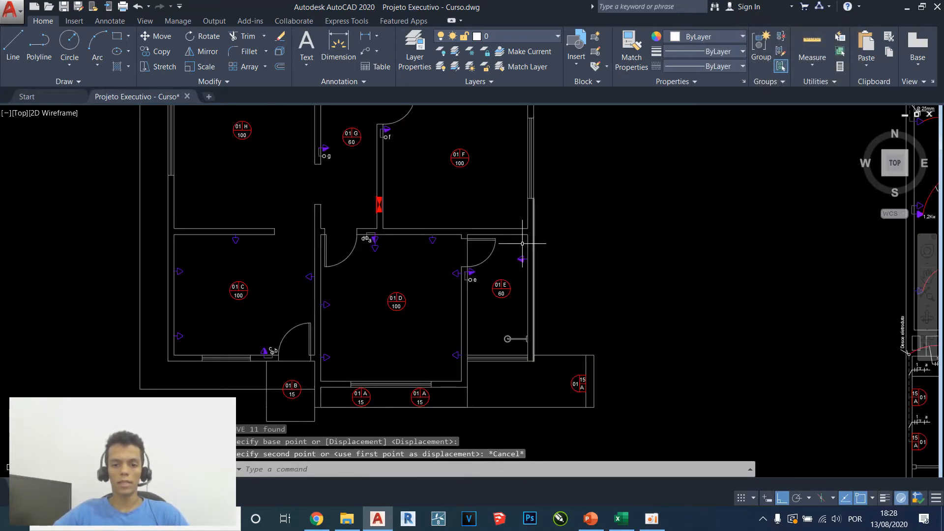
key("Escape")
Copy the upper right-wall outlet of room D to the clipboard and paste it in the lower right part of room F
scroll(522, 243, "up", 3)
middle_click_drag(441, 313, 559, 213)
scroll(504, 386, "up", 4)
left_click(505, 385)
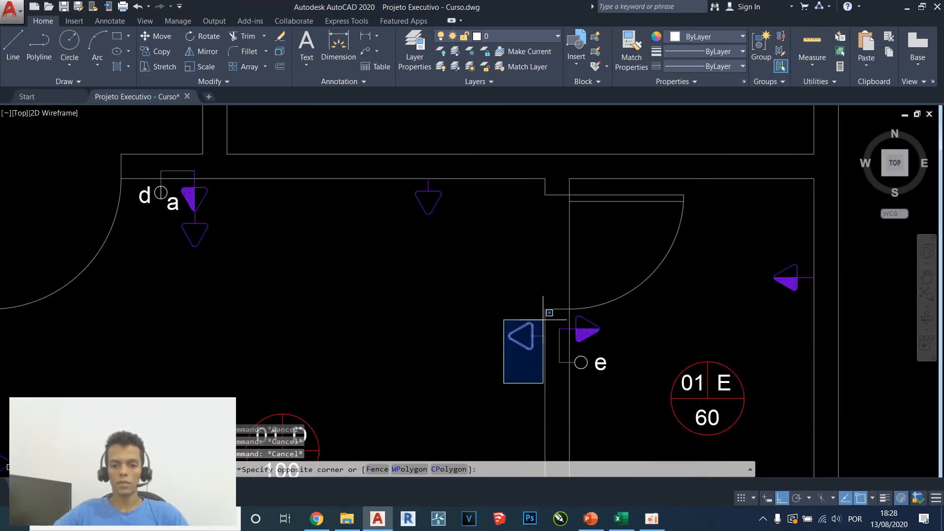
left_click(552, 315)
key("ctrl+c")
scroll(557, 309, "down", 6)
middle_click_drag(577, 255, 555, 328)
scroll(562, 337, "up", 4)
key("ctrl+v")
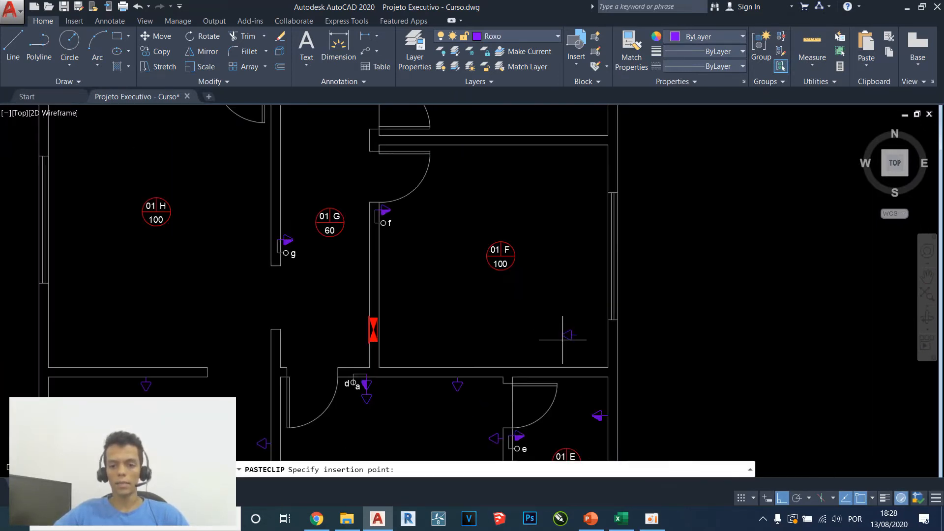
left_click(569, 346)
Move the pasted outlet in room F straight across by its stem end onto the right wall line, below the window
left_click(605, 316)
left_click(562, 360)
left_click(564, 361)
type("m")
key("Return")
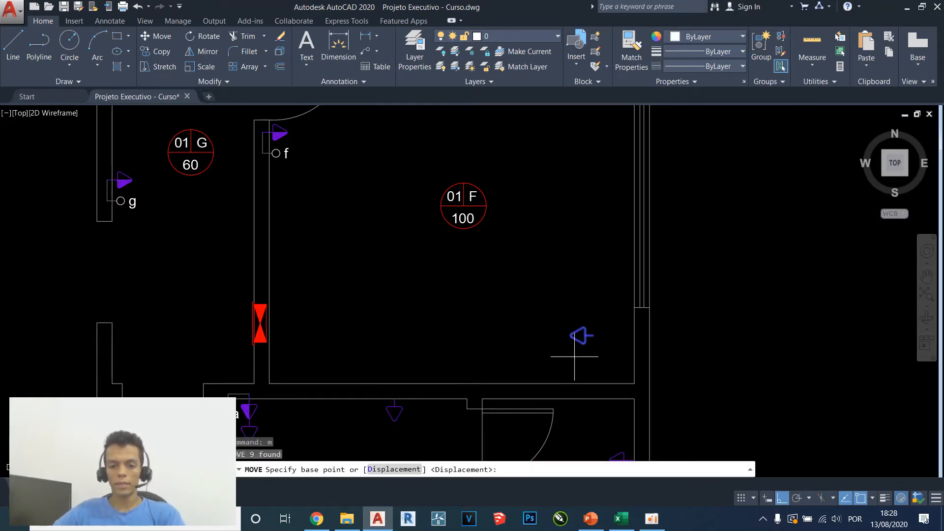
scroll(569, 337, "up", 3)
left_click(613, 304)
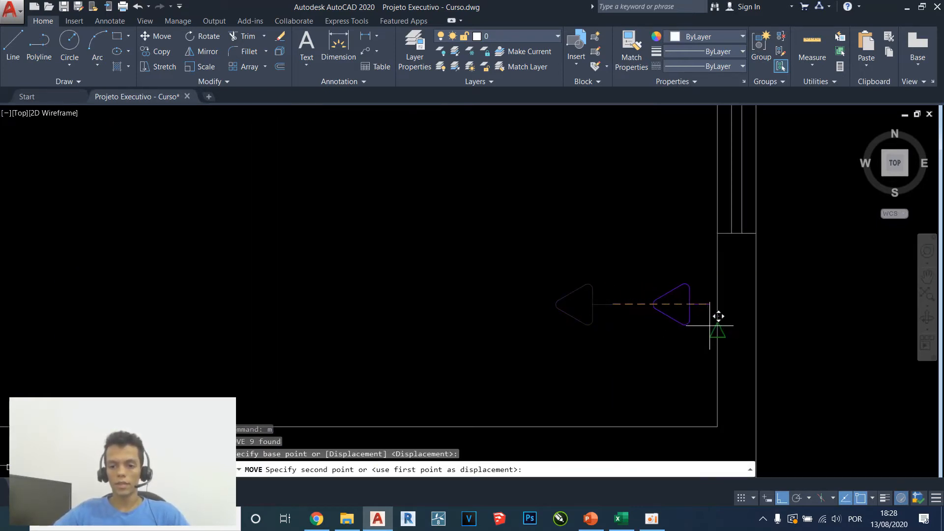
key("Escape")
scroll(689, 327, "down", 3)
Copy room F's lower right-wall outlet straight up onto the same wall above the window
left_click(649, 348)
left_click(745, 308)
middle_click_drag(745, 308, 645, 333)
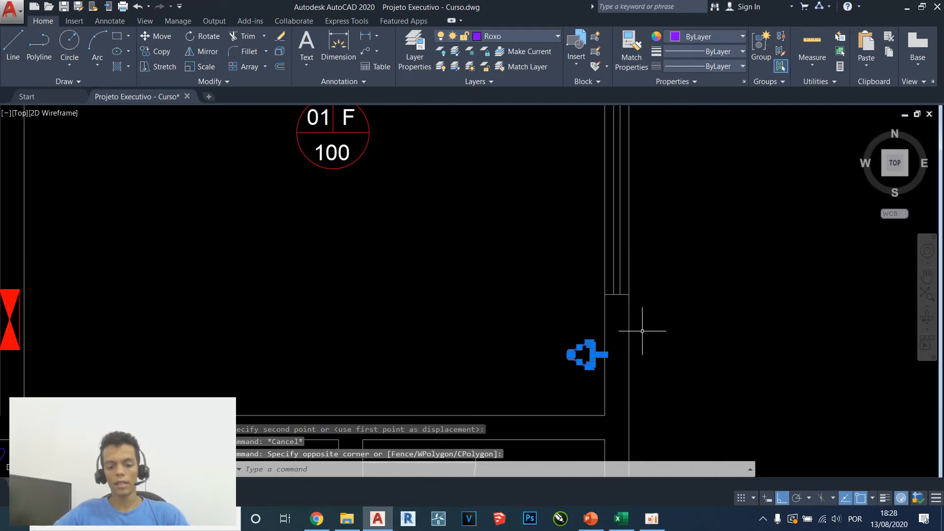
type("co")
key("Return")
scroll(662, 337, "down", 3)
left_click(683, 348)
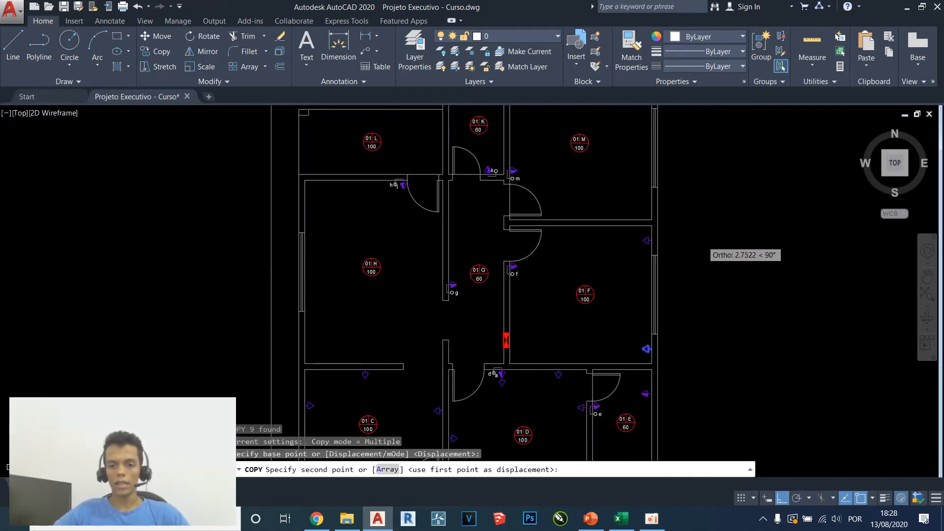
left_click(700, 240)
key("Escape")
key("Escape")
Copy room F's lower right-wall outlet to the clipboard and paste it inside the lower middle of the room
scroll(635, 356, "up", 3)
left_click(634, 358)
left_click(679, 334)
key("ctrl+c")
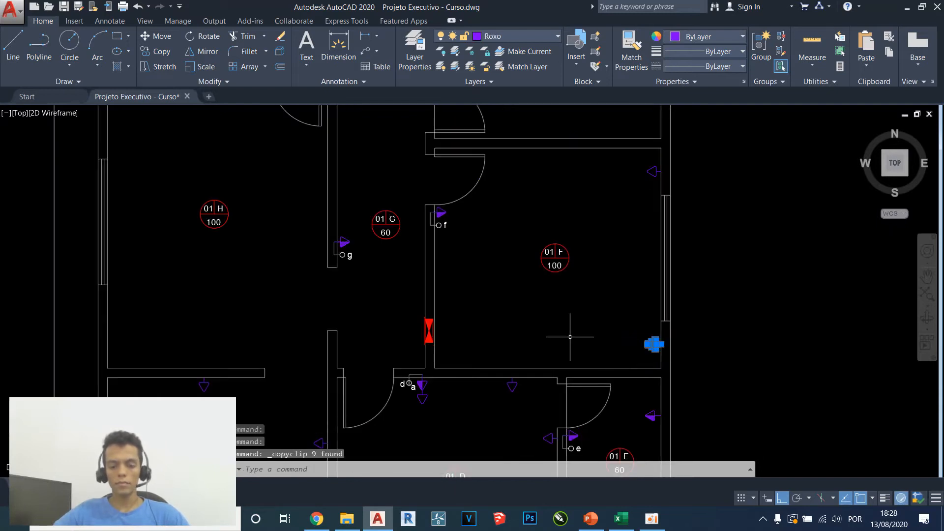
key("ctrl+v")
scroll(551, 334, "up", 3)
left_click(550, 334)
key("Escape")
Rotate the pasted outlet in the lower middle of room F so its triangle points up
left_click(578, 313)
left_click(534, 353)
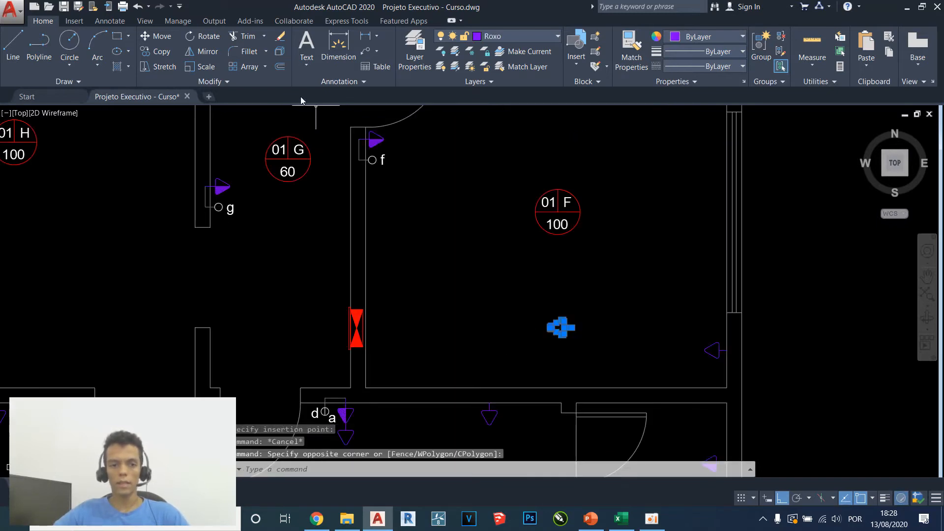
left_click(227, 36)
scroll(546, 274, "up", 3)
left_click(555, 325)
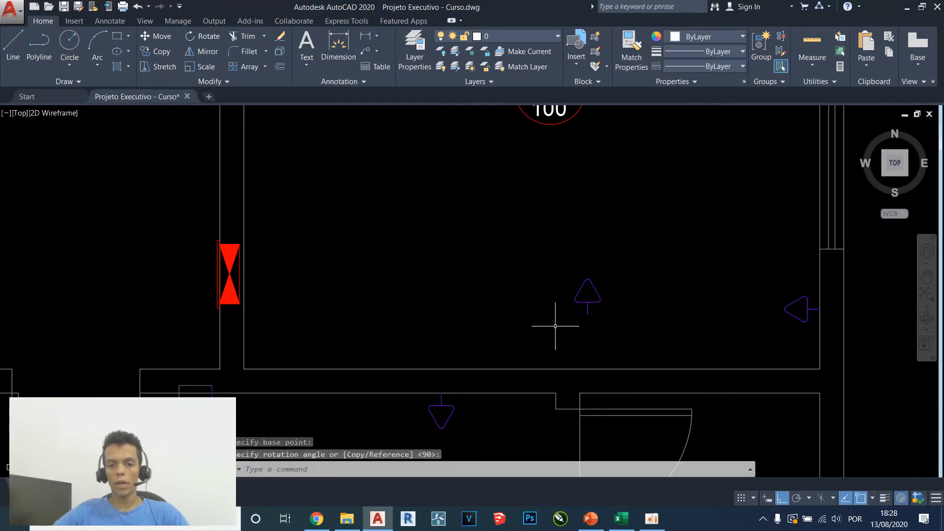
key("Escape")
Move the upward-pointing outlet by its stem end straight down onto room F's bottom wall line
left_click(516, 341)
left_click(624, 261)
type("m")
key("Return")
scroll(587, 305, "up", 2)
left_click(586, 305)
scroll(585, 307, "down", 2)
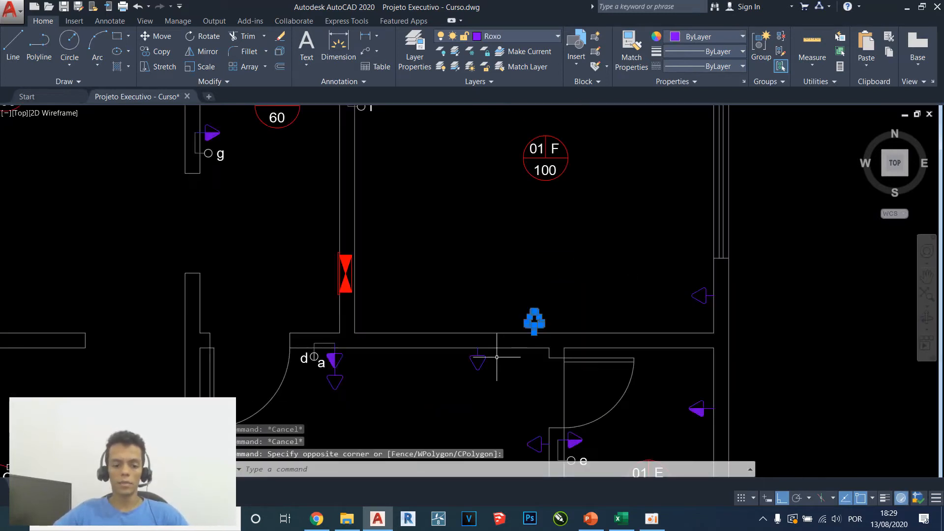
Copy room F's bottom-wall outlet to the clipboard and paste it in the left part of the room
key("ctrl+c")
middle_click_drag(437, 221, 451, 292)
key("ctrl+v")
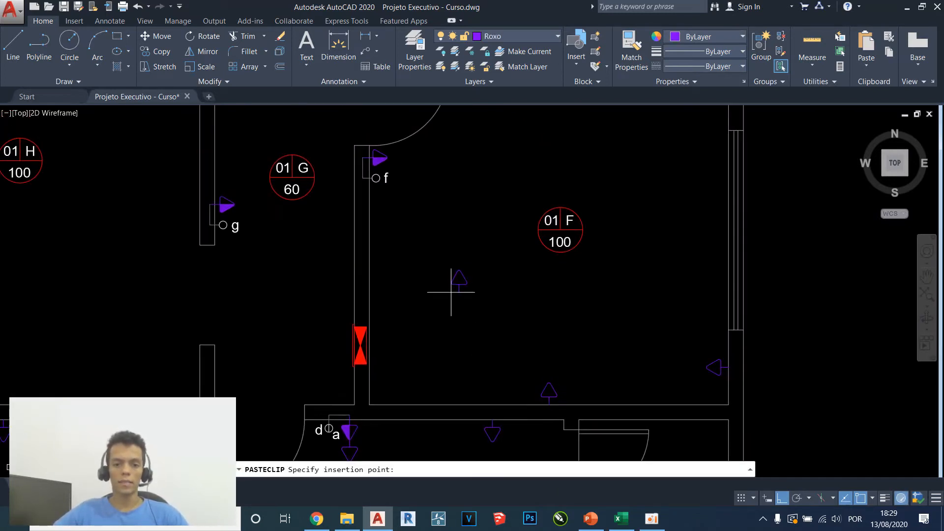
key("Escape")
Rotate the pasted outlet in the left part of room F until its triangle points right
left_click(475, 249)
left_click(406, 355)
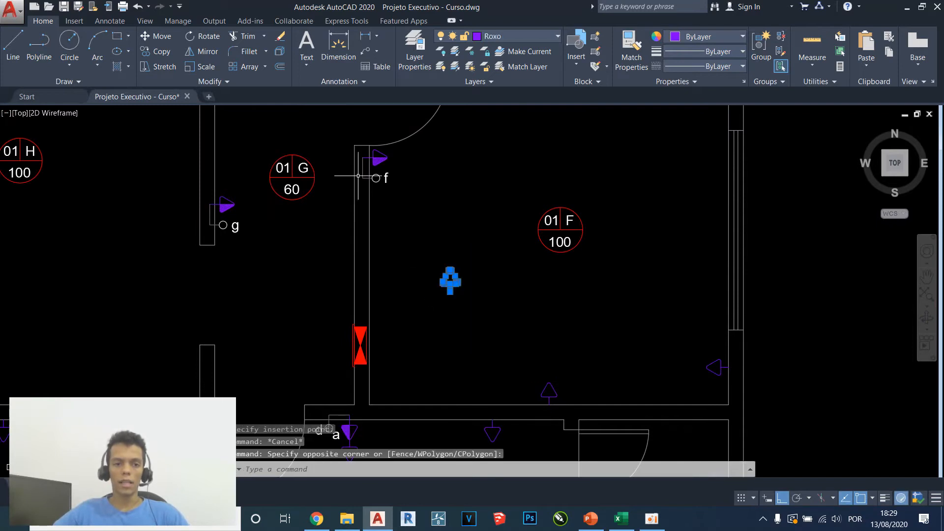
scroll(429, 321, "up", 2)
left_click(199, 39)
left_click(461, 277)
left_click(415, 306)
key("Escape")
left_click(486, 264)
left_click(431, 316)
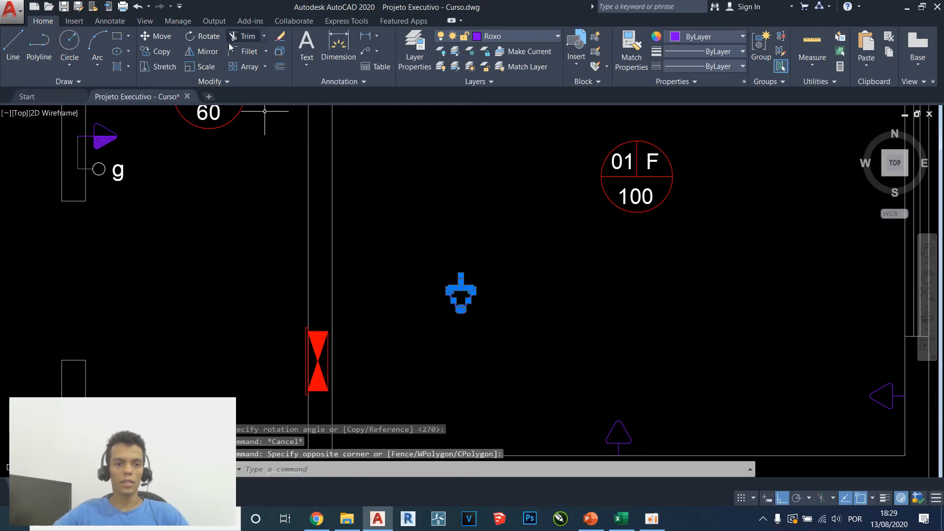
left_click(201, 37)
left_click(504, 292)
left_click(510, 273)
Cut the right-pointing outlet and paste it by its stem end onto room F's left wall line, above the red panel symbol
left_click(533, 292)
left_click(456, 358)
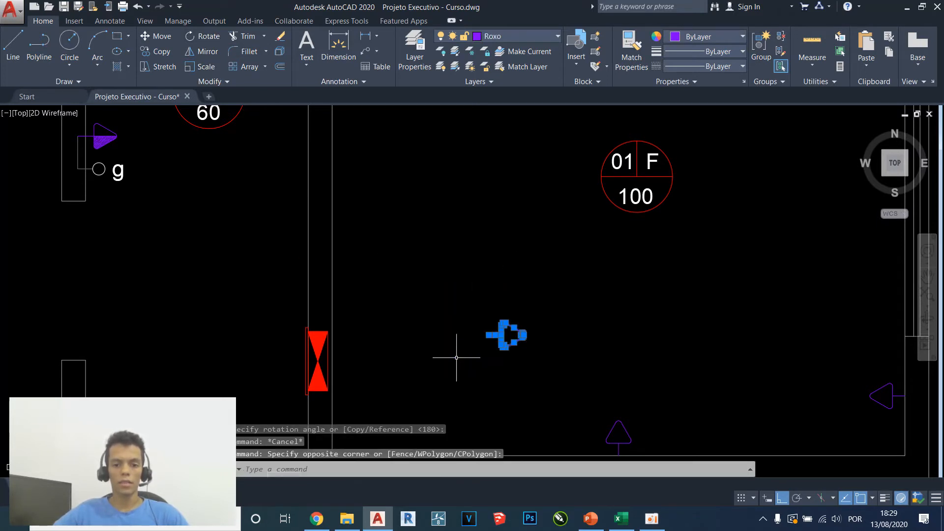
key("ctrl+x")
key("ctrl+v")
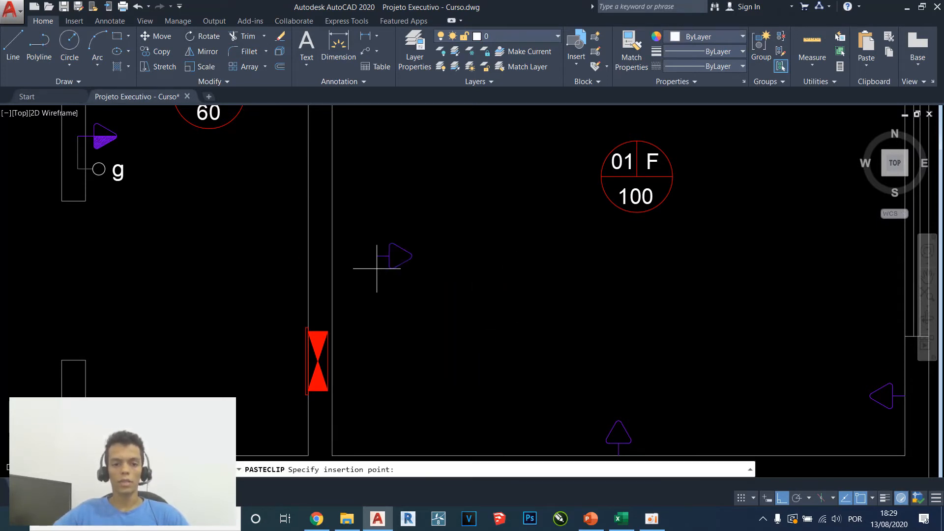
left_click(333, 248)
key("Escape")
Move room F's left-wall outlet about 0.75 straight down along the wall, beside the red panel symbol
middle_click_drag(262, 275, 279, 318)
scroll(277, 317, "down", 2)
left_click(278, 317)
left_click(387, 274)
type("m")
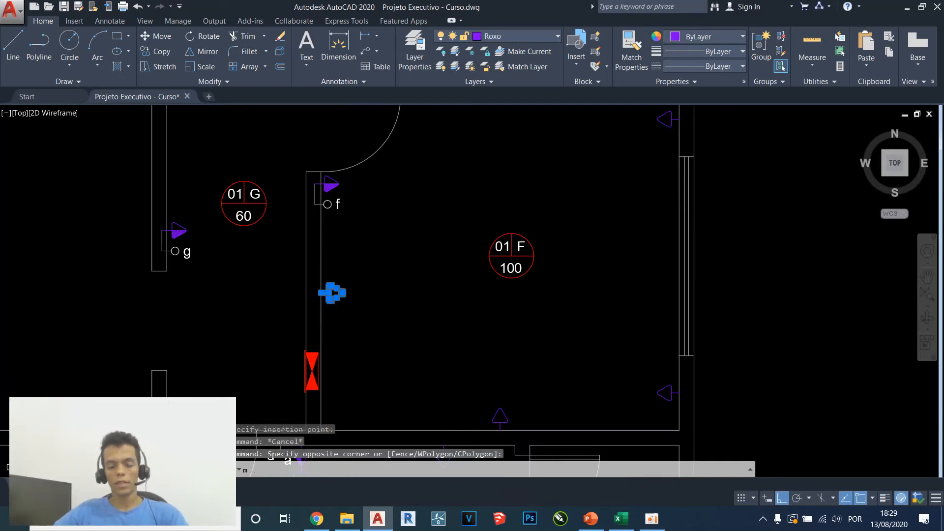
key("Return")
left_click(389, 297)
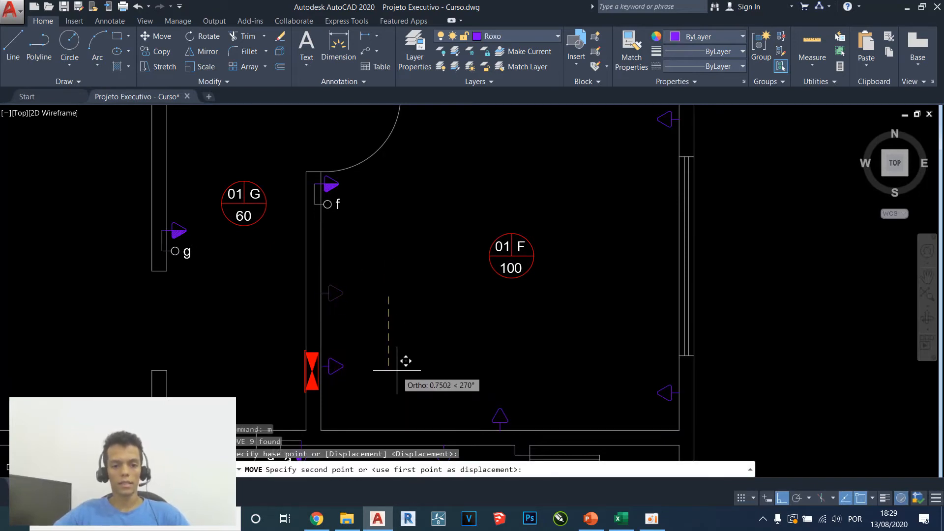
key("Escape")
key("Escape")
Copy room F's bottom-wall outlet to the clipboard and place a downward-pointing outlet on the room's upper wall
scroll(453, 320, "down", 3)
scroll(494, 237, "down", 3)
scroll(480, 364, "up", 4)
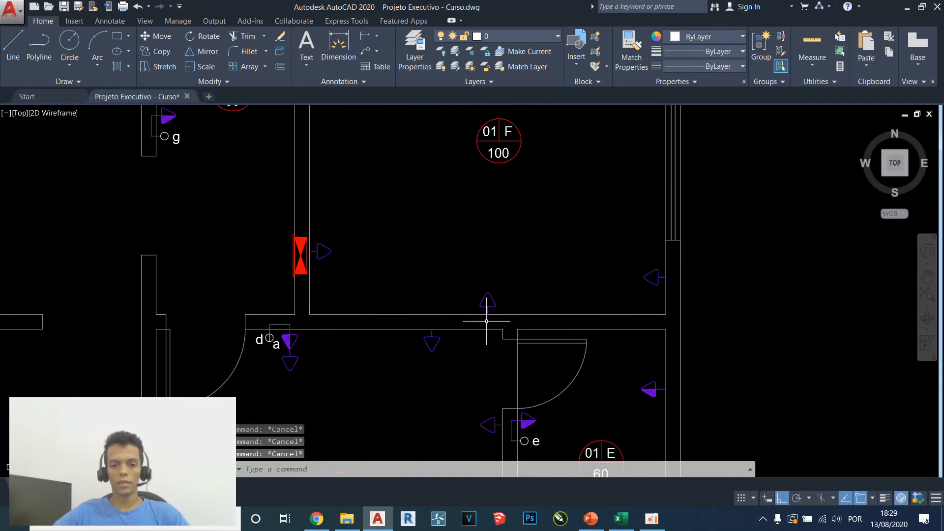
scroll(468, 316, "up", 3)
left_click(491, 290)
left_click(565, 247)
scroll(566, 246, "down", 5)
scroll(539, 214, "down", 3)
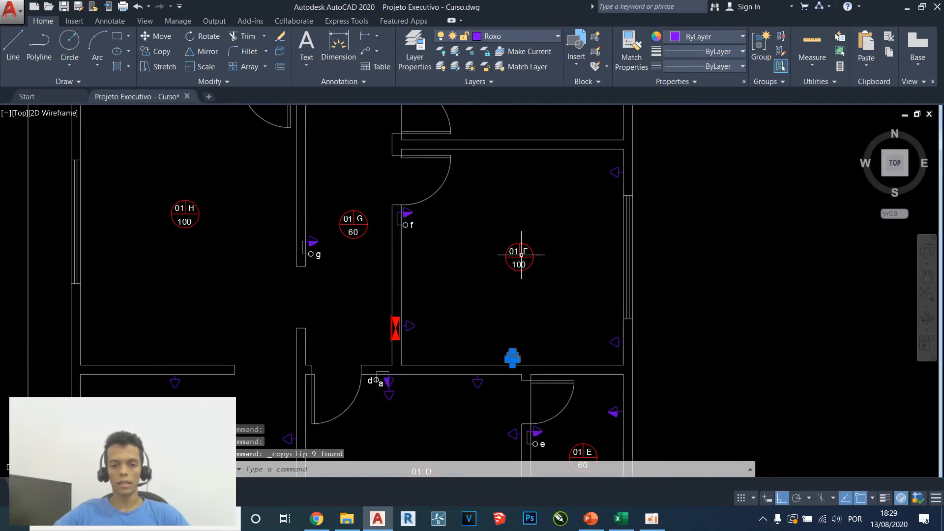
scroll(647, 310, "up", 3)
Copy room F's upper right-wall outlet straight up to two spots on room M's right wall, below and above the window
type("cond p")
key("Return")
left_click(654, 320)
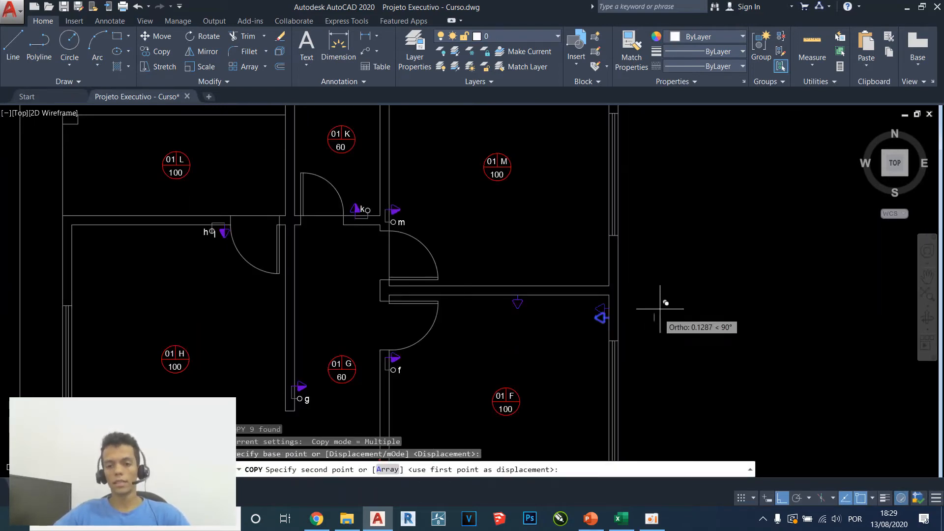
left_click(685, 259)
middle_click_drag(685, 261, 666, 389)
left_click(682, 216)
key("Escape")
Copy room F's upper-wall outlet by its stem end onto the top wall line of room M
middle_click_drag(547, 329, 573, 129)
key("Escape")
left_click(508, 255)
left_click(542, 209)
middle_click_drag(546, 205, 548, 273)
type("c")
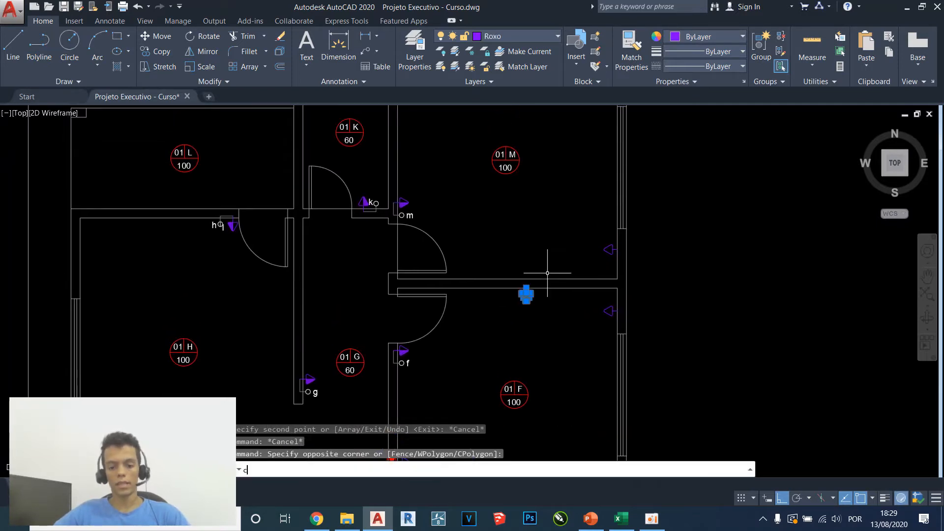
type("p")
key("Return")
scroll(539, 280, "up", 8)
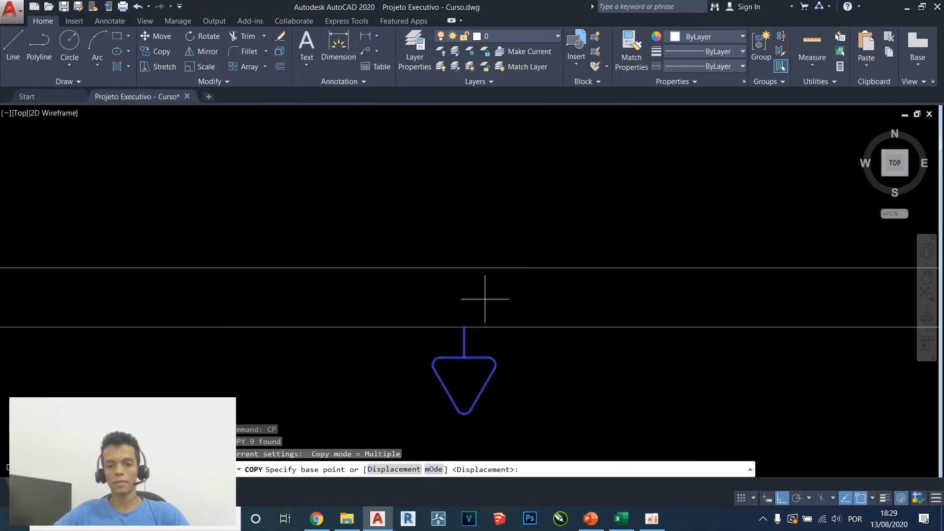
left_click(464, 326)
scroll(464, 327, "down", 8)
scroll(461, 237, "up", 5)
key("Escape")
left_click(426, 267)
left_click(480, 190)
type("m")
key("Return")
left_click(441, 302)
key("Escape")
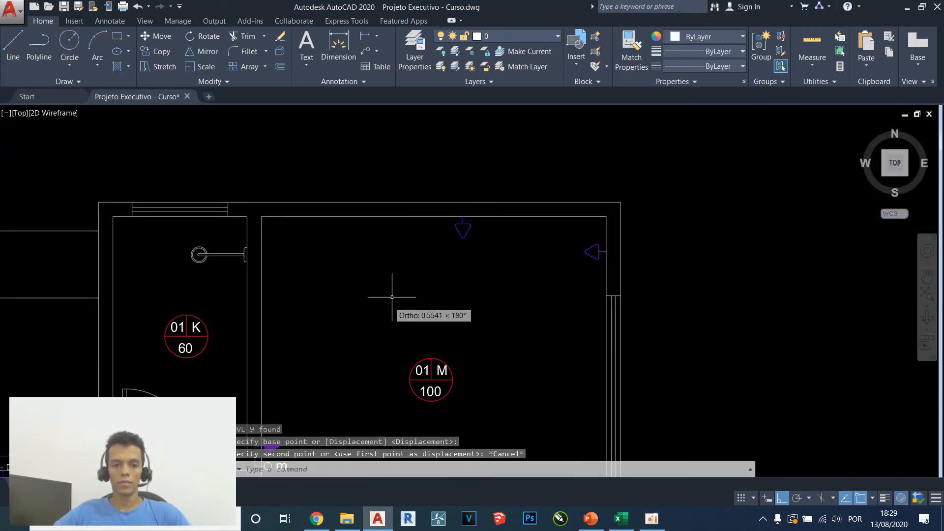
scroll(449, 172, "down", 5)
key("Escape")
Move room M's top-wall outlet left along the wall to about the middle of the room
scroll(443, 211, "up", 5)
left_click(442, 215)
left_click(505, 137)
type("m")
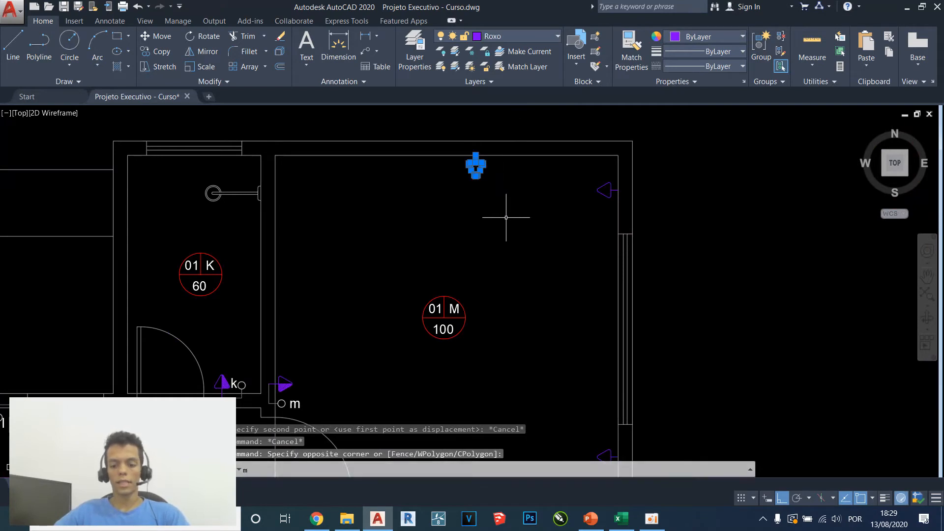
key("Return")
left_click(522, 227)
left_click(487, 236)
key("Escape")
scroll(501, 238, "down", 3)
middle_click_drag(505, 239, 507, 219)
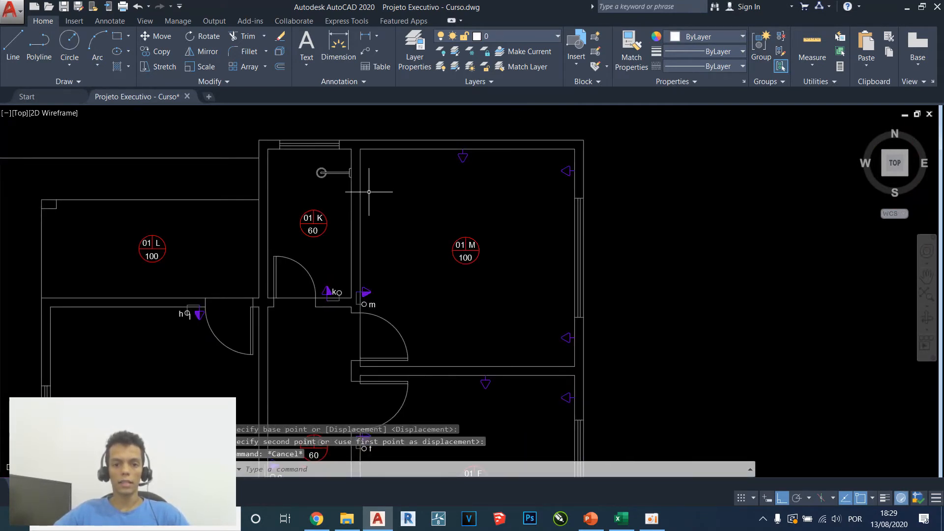
Copy room C's left-wall outlet to the clipboard and paste it on room M's left wall line
middle_click_drag(480, 290, 496, 213)
key("Escape")
middle_click_drag(402, 345, 493, 153)
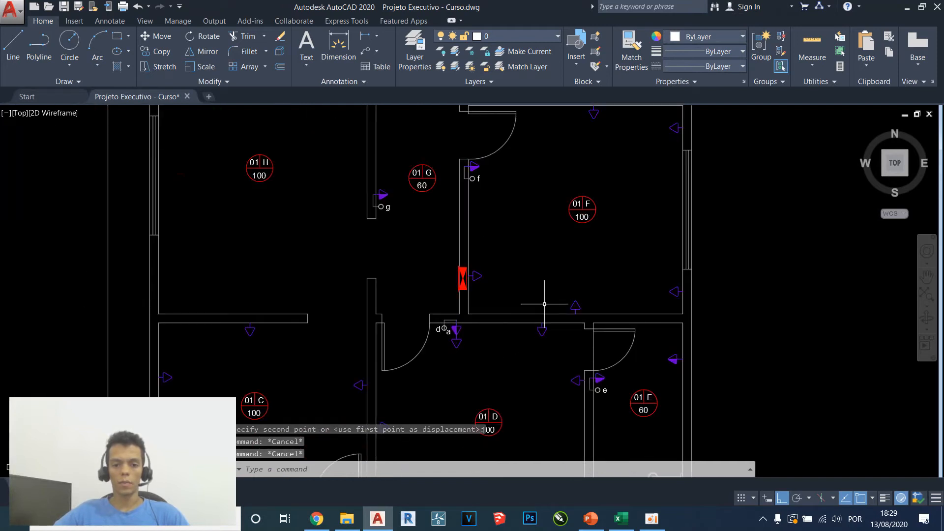
left_click(131, 396)
left_click(219, 335)
key("ctrl+c")
scroll(331, 270, "down", 3)
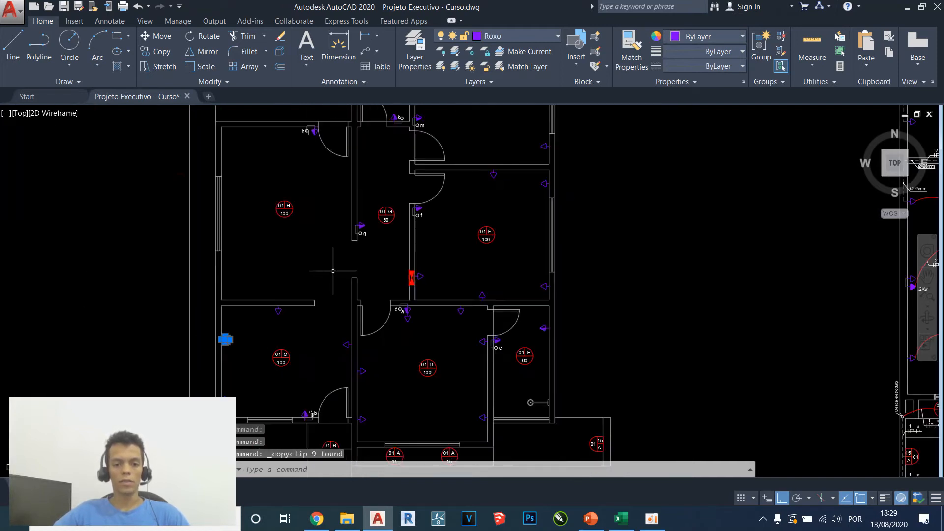
scroll(398, 265, "up", 2)
key("ctrl+v")
key("Escape")
Move room M's left-wall outlet about 0.77 straight up along the wall
scroll(386, 294, "up", 2)
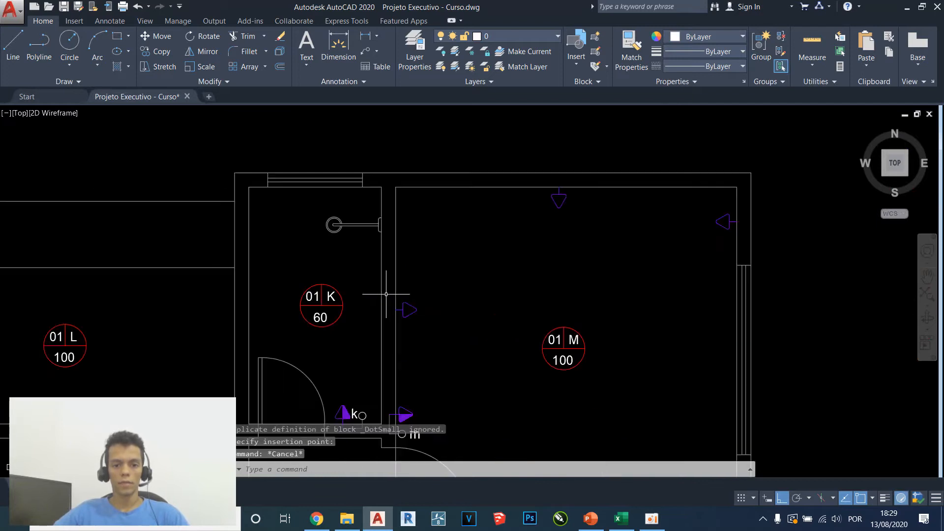
left_click(368, 350)
left_click(451, 288)
type("m")
key("Return")
left_click(457, 338)
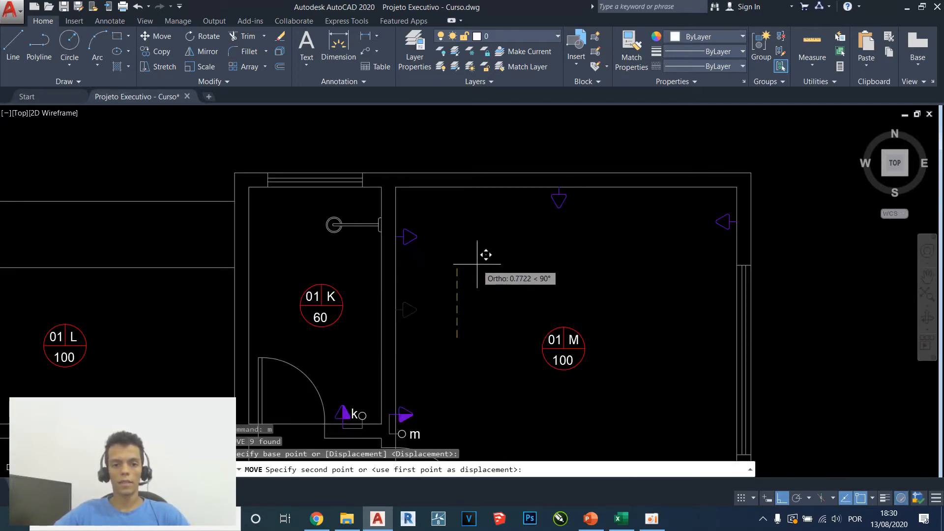
key("Escape")
scroll(486, 254, "down", 2)
Mirror room F's upper-wall outlet across the middle of the shared wall into room M, keeping the source
middle_click_drag(511, 314, 508, 240)
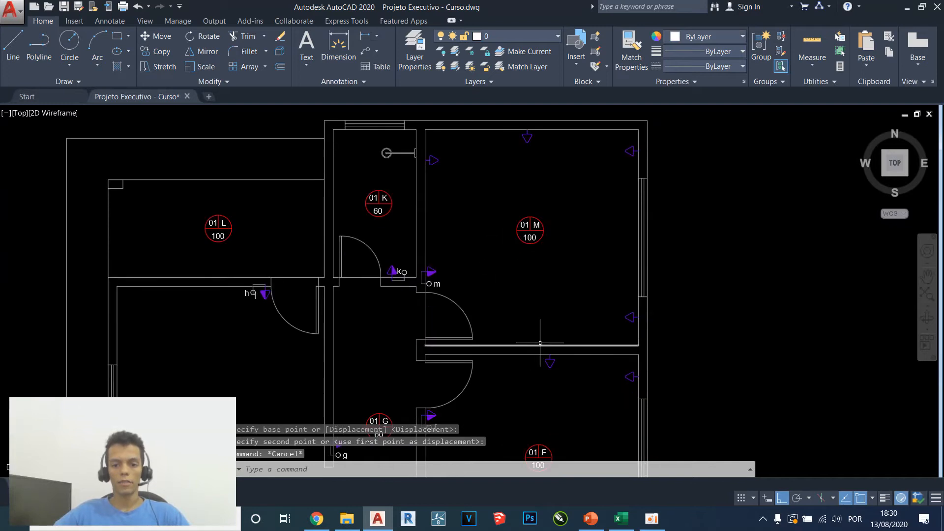
middle_click_drag(543, 369, 523, 295)
key("Escape")
scroll(514, 309, "up", 2)
left_click(514, 309)
left_click(582, 224)
scroll(582, 224, "up", 2)
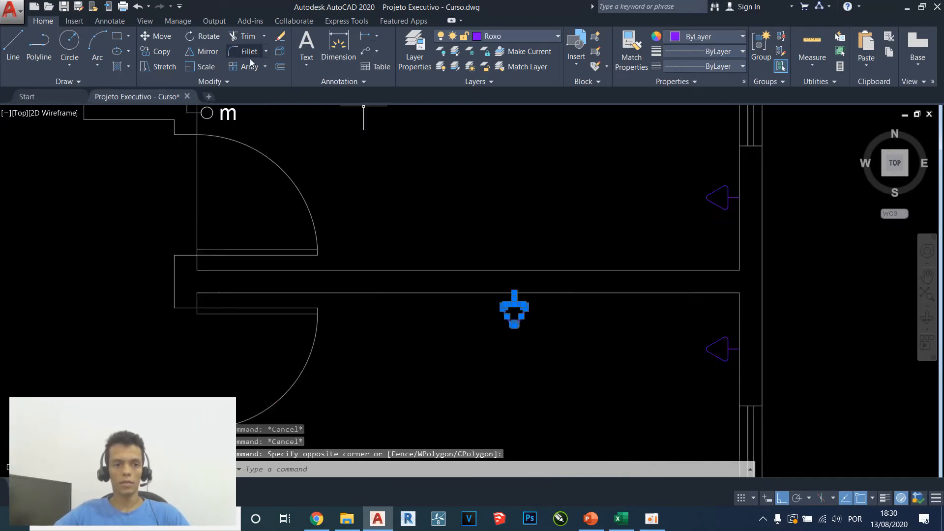
left_click(207, 52)
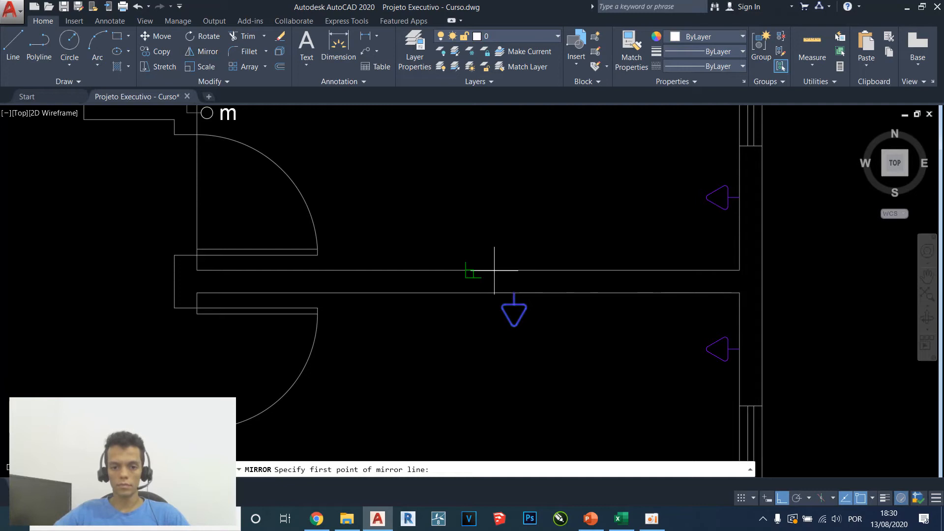
left_click(175, 282)
left_click(109, 270)
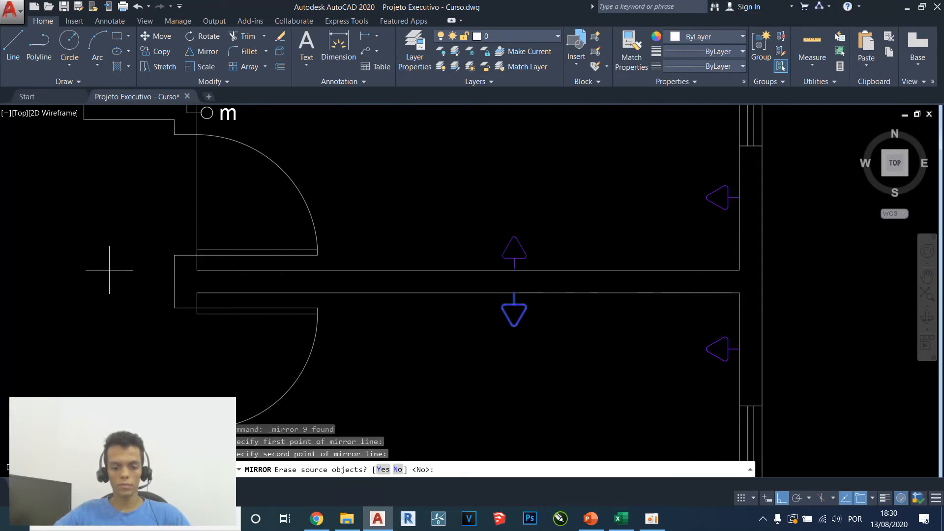
key("Return")
scroll(559, 229, "down", 4)
key("Escape")
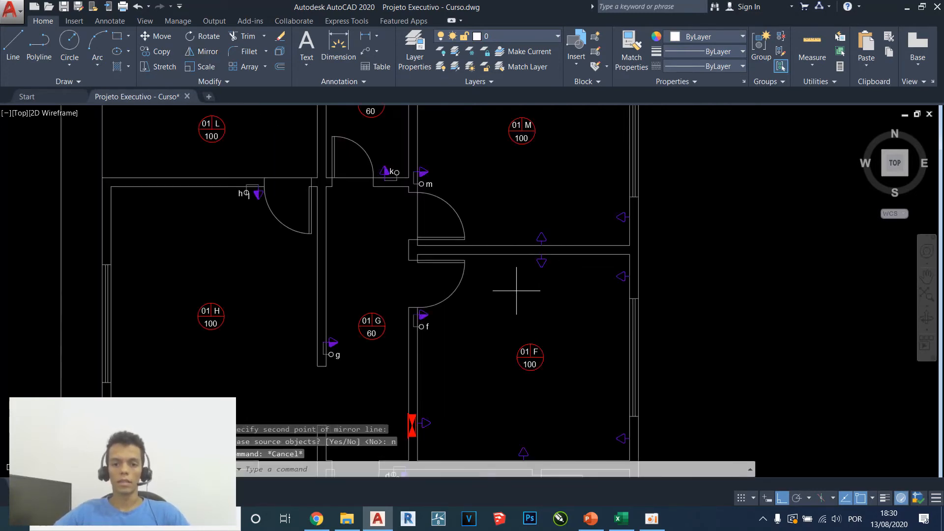
Move the two back-to-back outlets on the wall between rooms M and F slightly left along the wall
left_click(516, 292)
left_click(554, 219)
scroll(553, 259, "up", 2)
type("m")
key("Return")
left_click(530, 309)
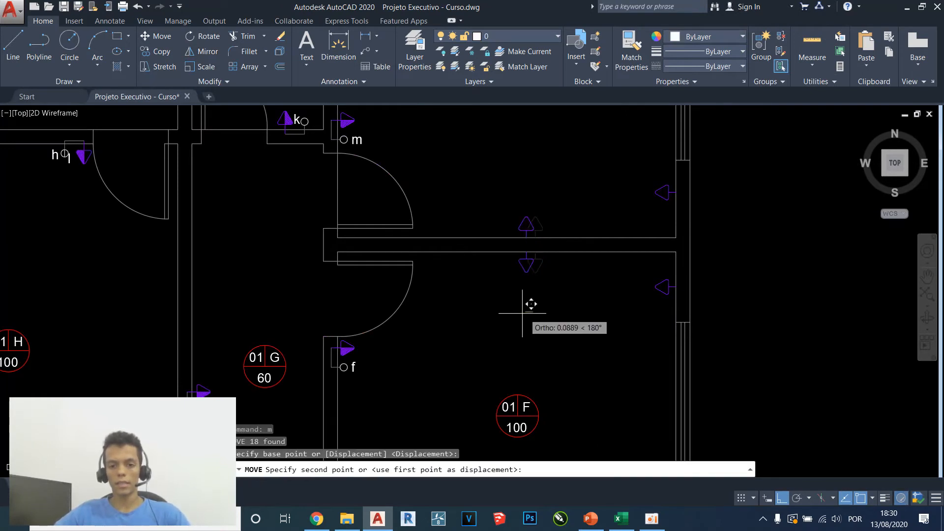
key("Escape")
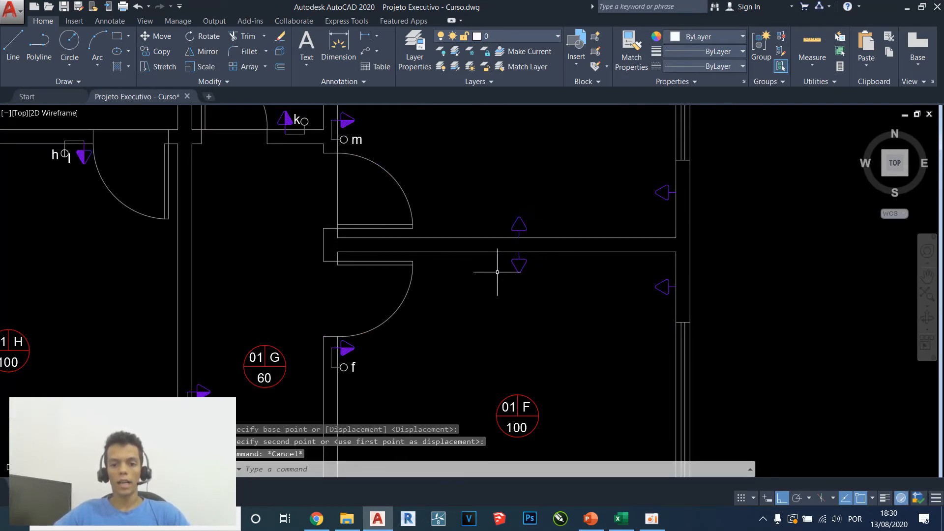
scroll(513, 218, "up", 5)
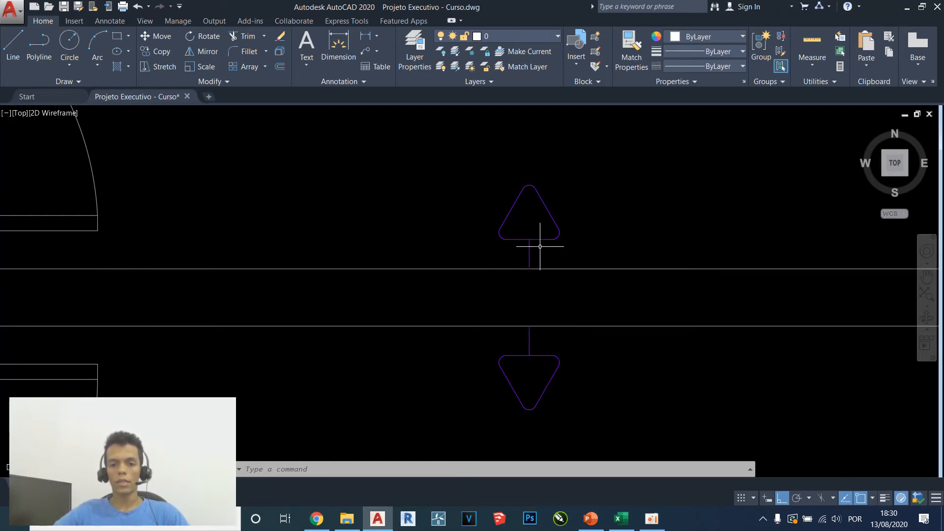
Examine the outlets placed so far in rooms K, M, F, G and H and compare them with the finished reference plan
scroll(522, 345, "down", 9)
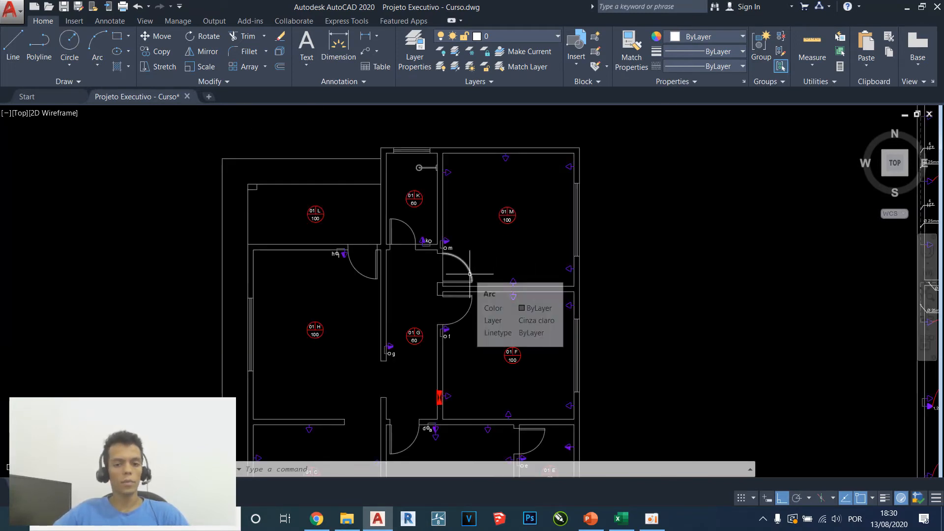
middle_click_drag(401, 357, 499, 303)
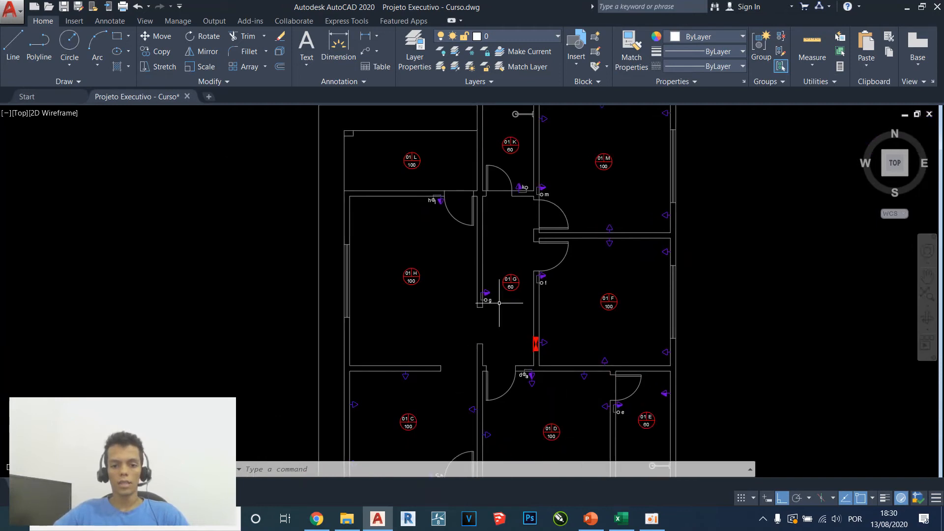
scroll(526, 306, "up", 4)
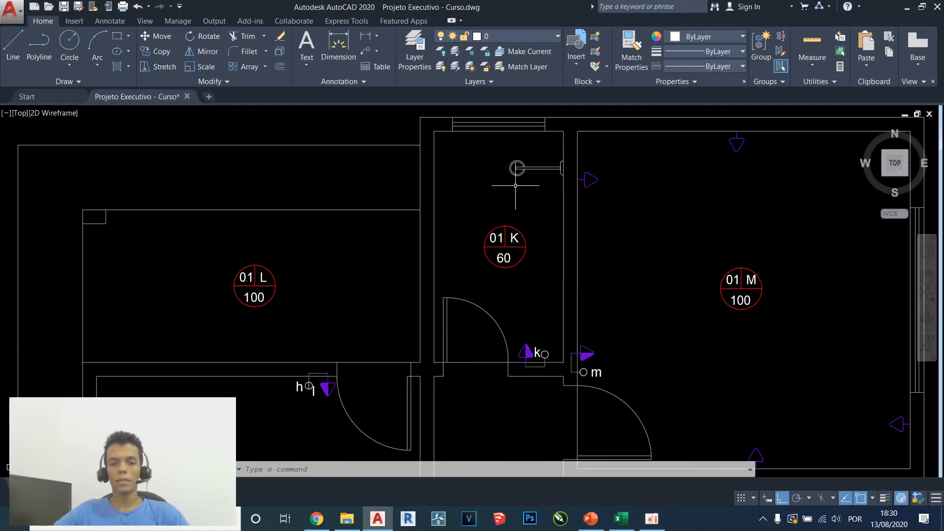
scroll(564, 326, "up", 2)
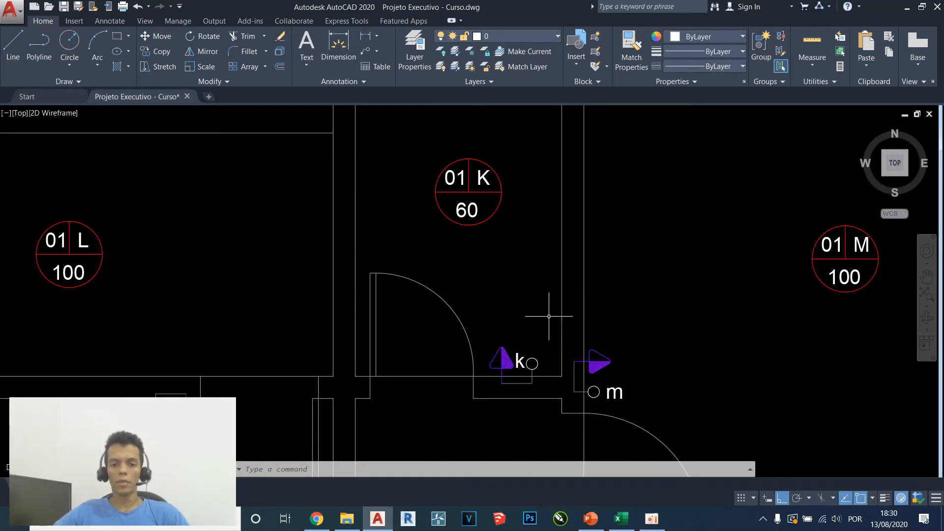
scroll(520, 279, "down", 2)
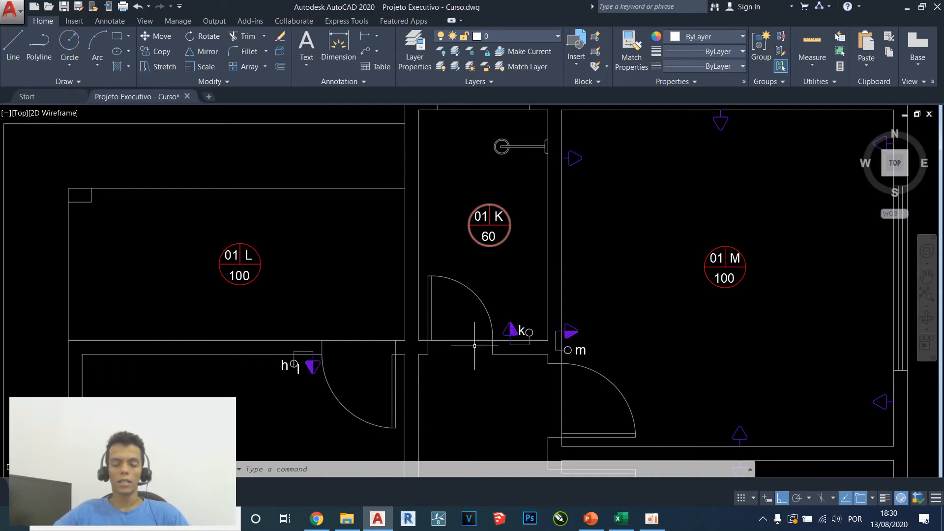
middle_click(503, 293)
middle_click(503, 293)
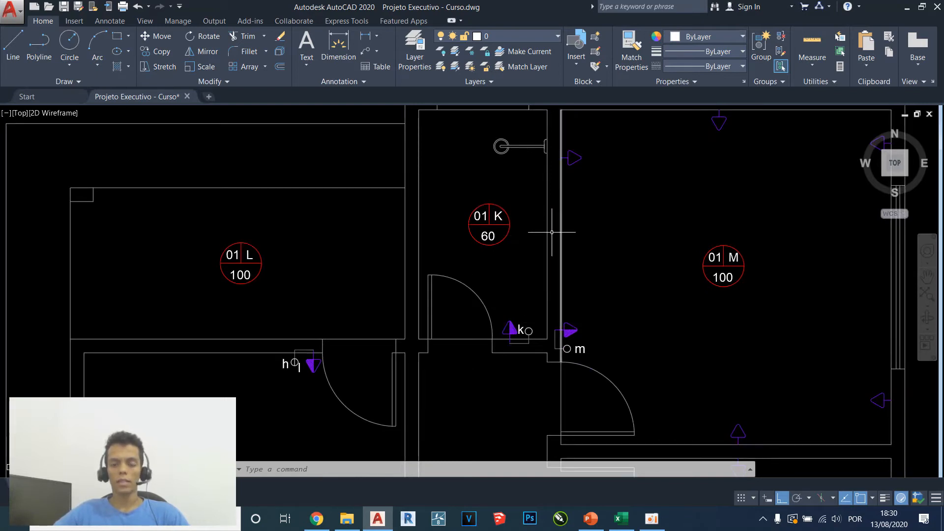
scroll(552, 232, "down", 2)
scroll(504, 227, "down", 2)
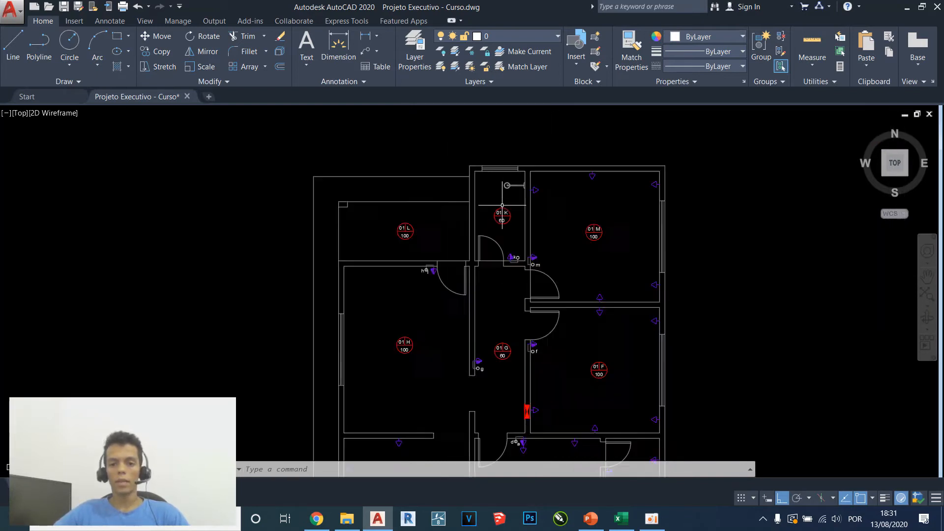
scroll(520, 225, "up", 4)
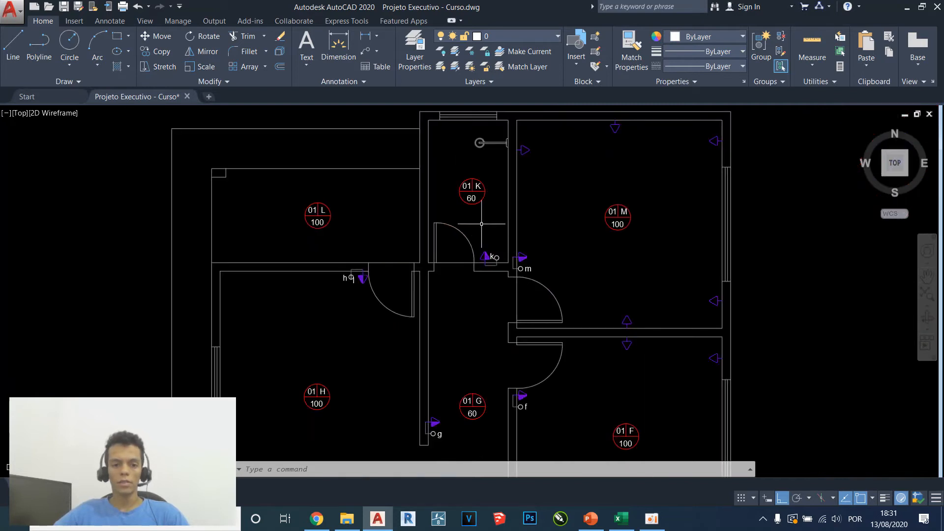
scroll(481, 224, "down", 3)
scroll(447, 261, "up", 3)
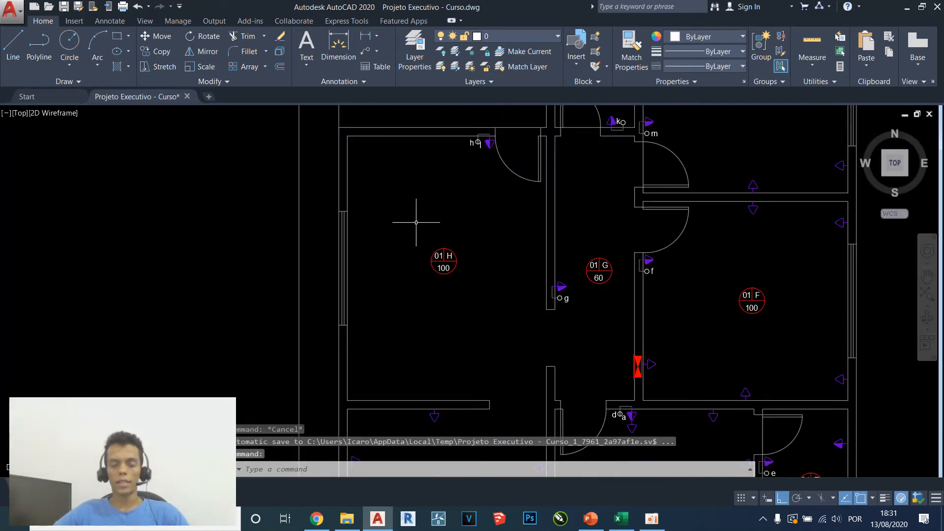
scroll(416, 222, "down", 3)
scroll(639, 224, "up", 3)
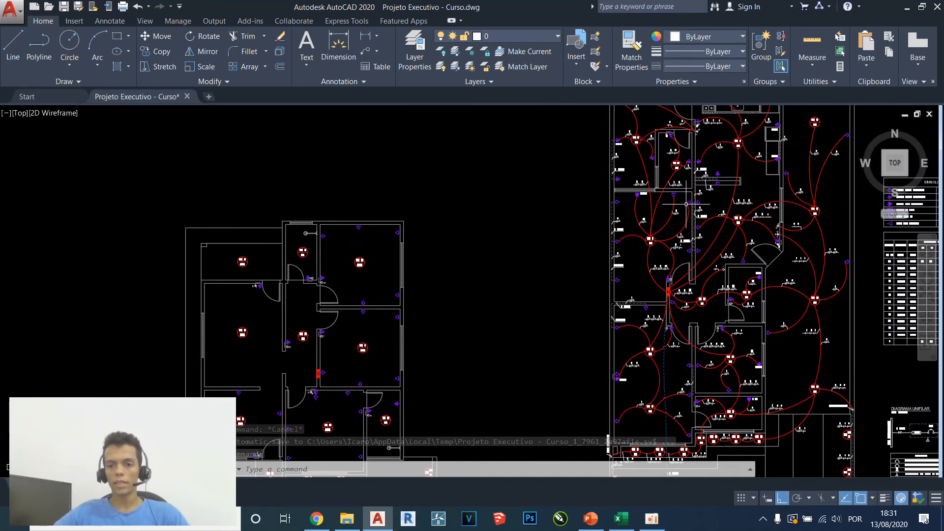
Copy room F's half-filled outlet beside switch f to the clipboard and paste it on the upper part of room H's left wall
scroll(585, 294, "up", 6)
left_click(602, 295)
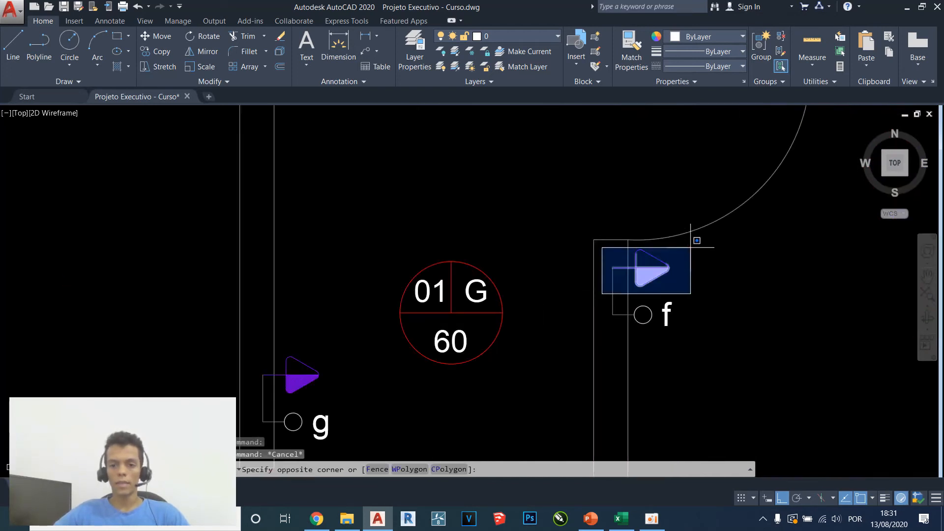
left_click(698, 244)
scroll(698, 246, "down", 3)
key("ctrl+c")
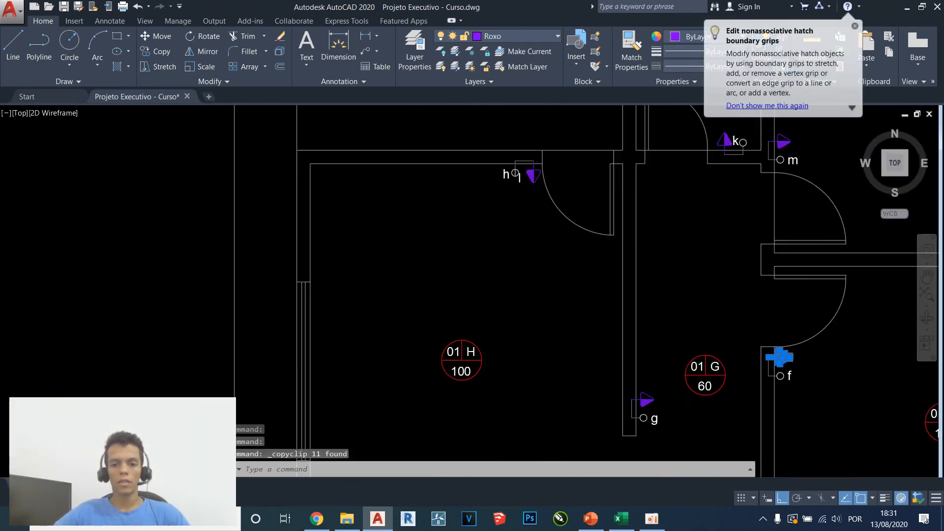
key("ctrl+v")
left_click(309, 223)
scroll(308, 205, "up", 6)
scroll(407, 260, "down", 6)
key("Escape")
Copy room H's half-filled left-wall outlet straight down to the wall section below the window
left_click(342, 281)
left_click(432, 248)
scroll(479, 212, "down", 2)
type("cp")
key("Return")
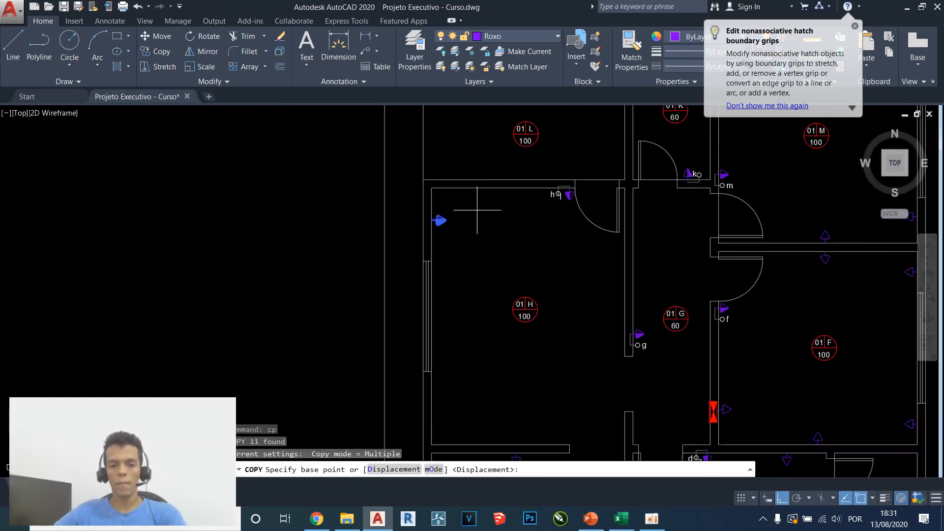
left_click(477, 210)
middle_click_drag(481, 354, 488, 321)
left_click(488, 360)
key("Escape")
Copy room H's upper left-wall outlet to the clipboard and paste it inside the room near the lower wall
left_click(417, 208)
left_click(485, 178)
key("ctrl+c")
middle_click_drag(496, 302, 505, 245)
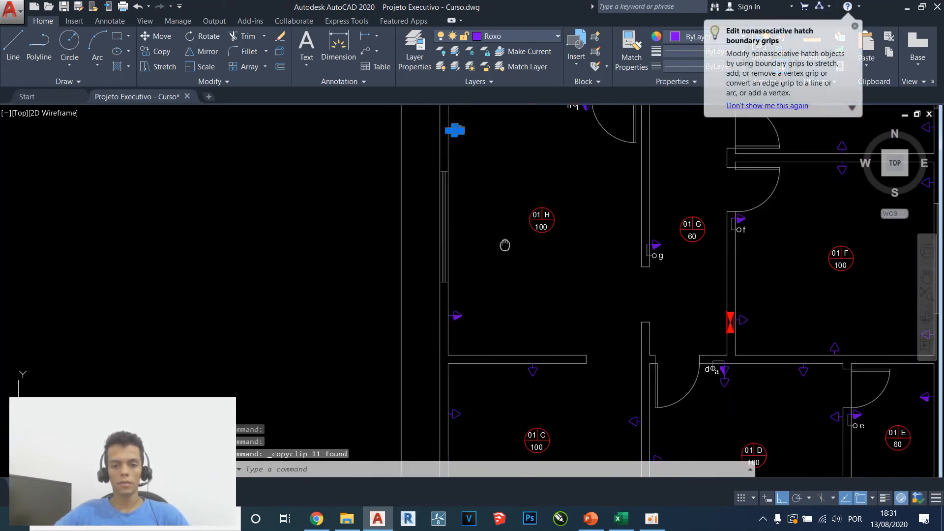
key("ctrl+v")
scroll(523, 316, "up", 2)
key("Escape")
Rotate the loose half-filled outlet in room H by 90° so that it points up
left_click(372, 114)
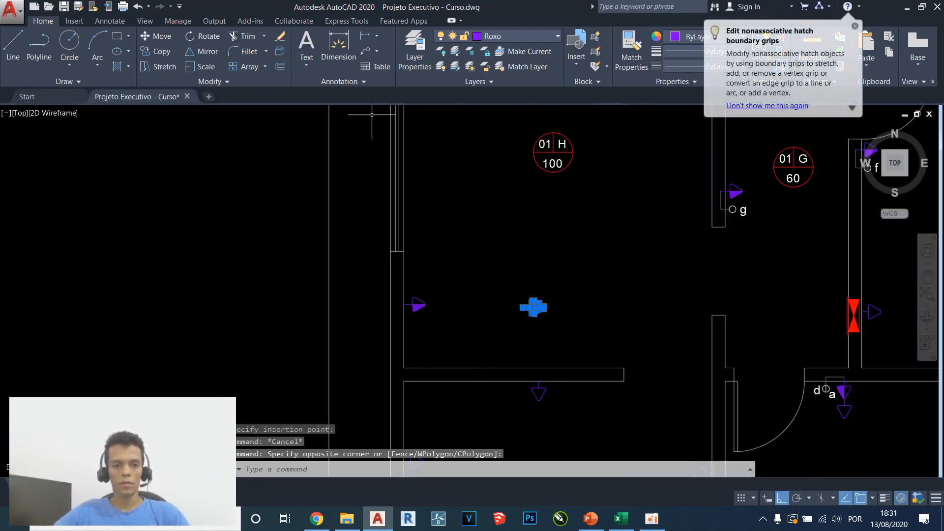
left_click(215, 33)
left_click(560, 266)
left_click(571, 252)
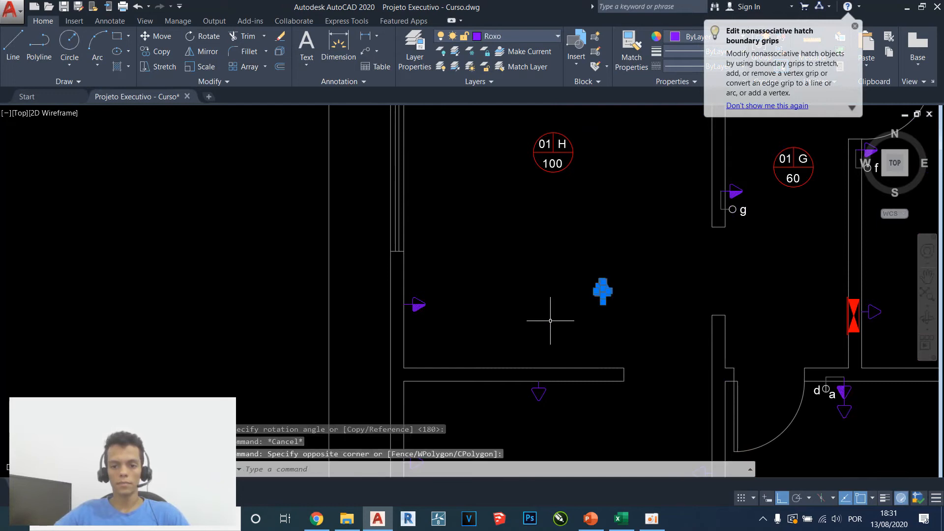
Move the rotated half-filled outlet by its stem end onto room H's lower wall line
type("m")
key("Return")
scroll(576, 321, "up", 4)
scroll(644, 279, "down", 4)
left_click(644, 280)
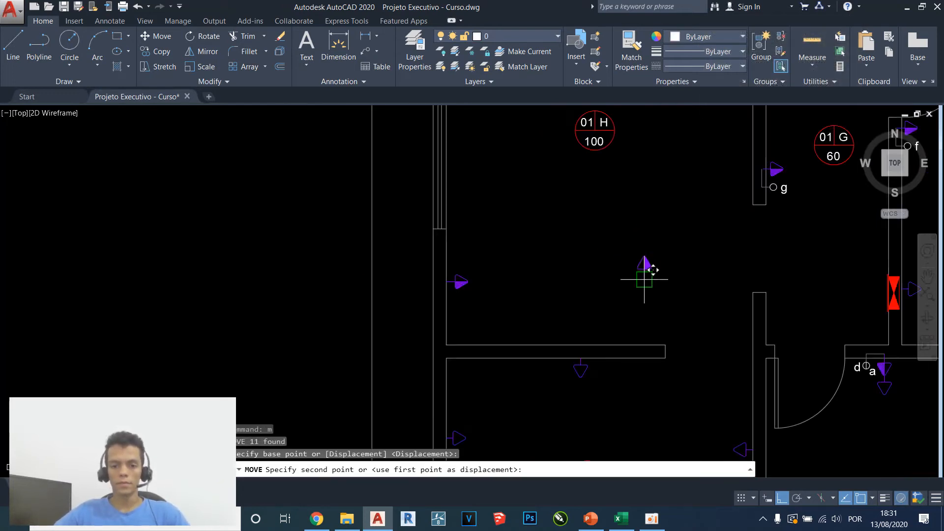
key("Escape")
Move room H's lower-wall outlet to the left along the wall, clear of room C's outlet below
left_click(520, 379)
left_click(568, 301)
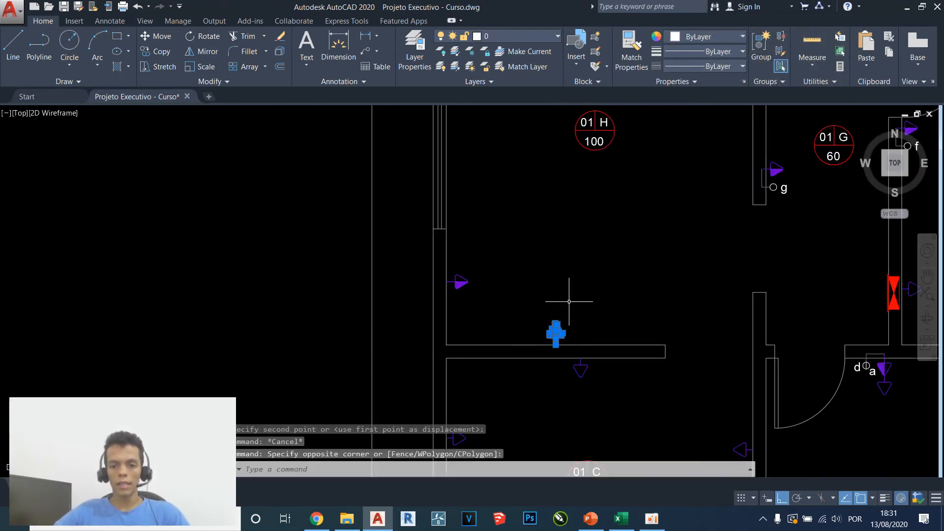
type("m")
key("Return")
left_click(554, 290)
left_click(514, 297)
key("Escape")
Copy room H's lower-wall outlet horizontally to the right, near the free end of the same wall
left_click(476, 393)
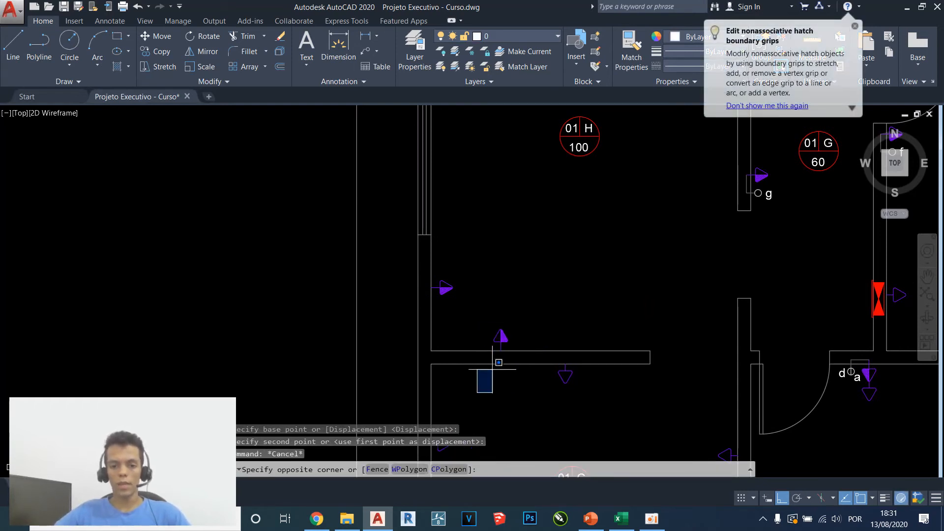
left_click(520, 306)
type("co")
key("Return")
left_click(498, 290)
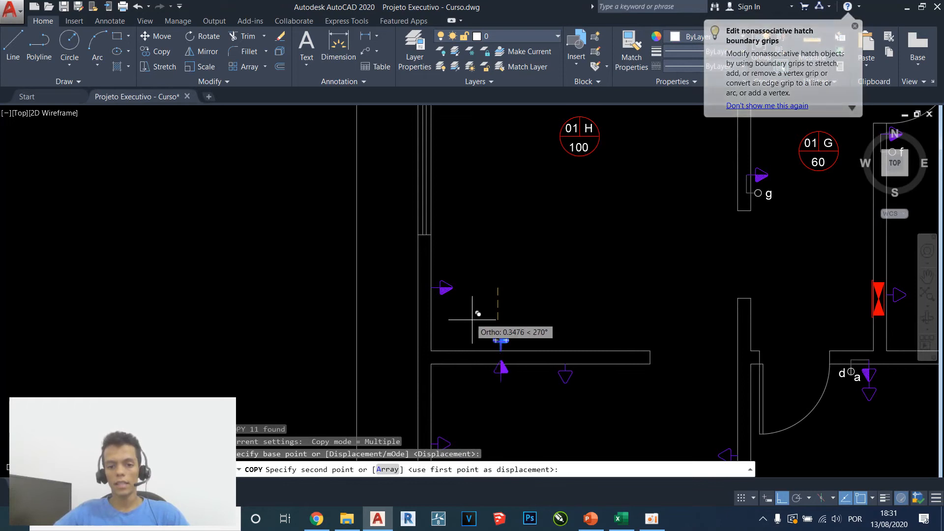
left_click(626, 310)
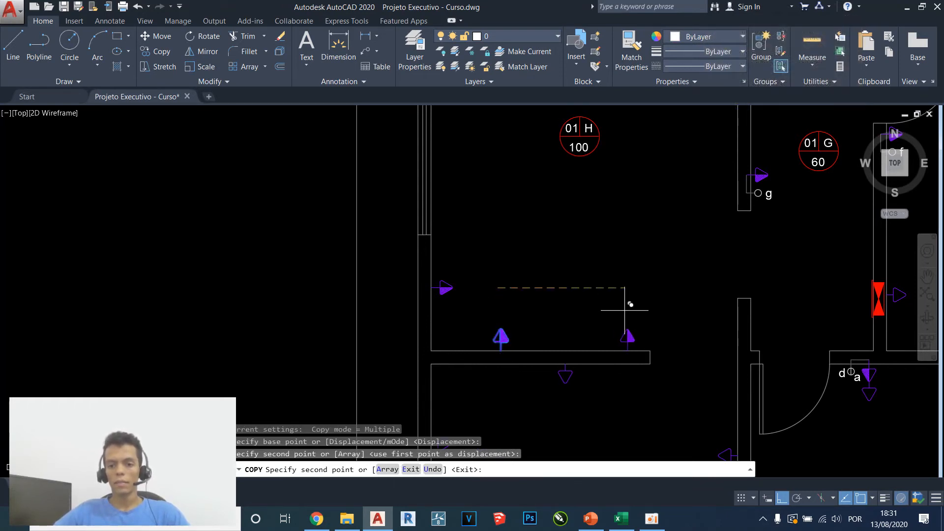
key("Escape")
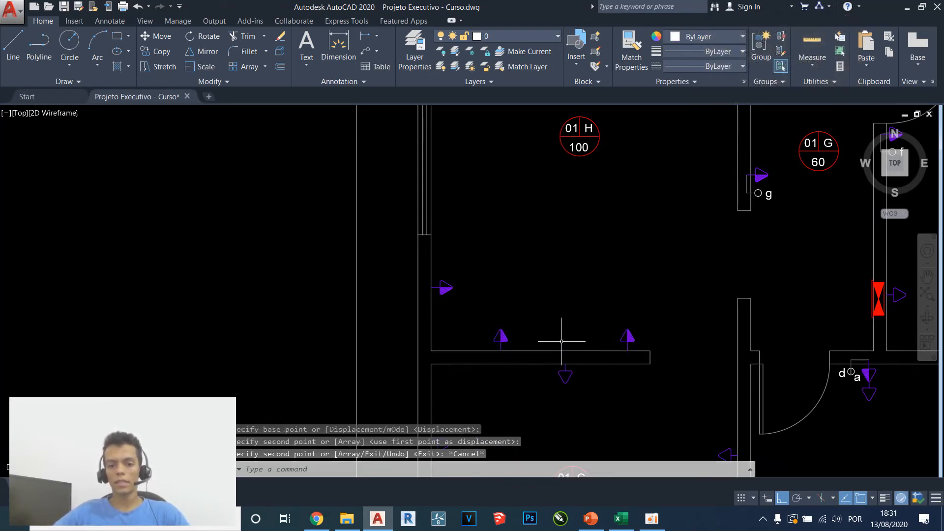
Move the lower outlet on room H's left wall slightly up toward the window
middle_click_drag(493, 292, 482, 387)
key("Escape")
scroll(452, 311, "down", 2)
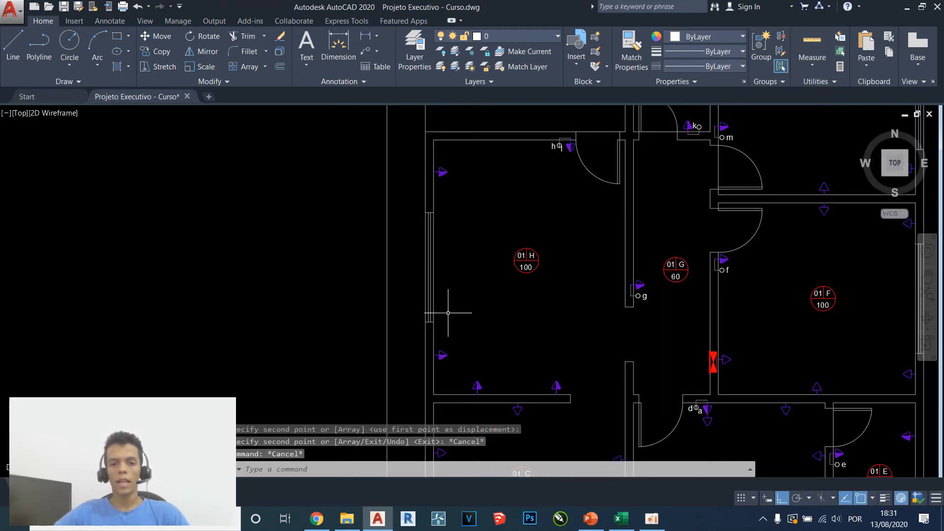
left_click(418, 333)
left_click(474, 364)
scroll(473, 336, "up", 2)
type("m")
key("Return")
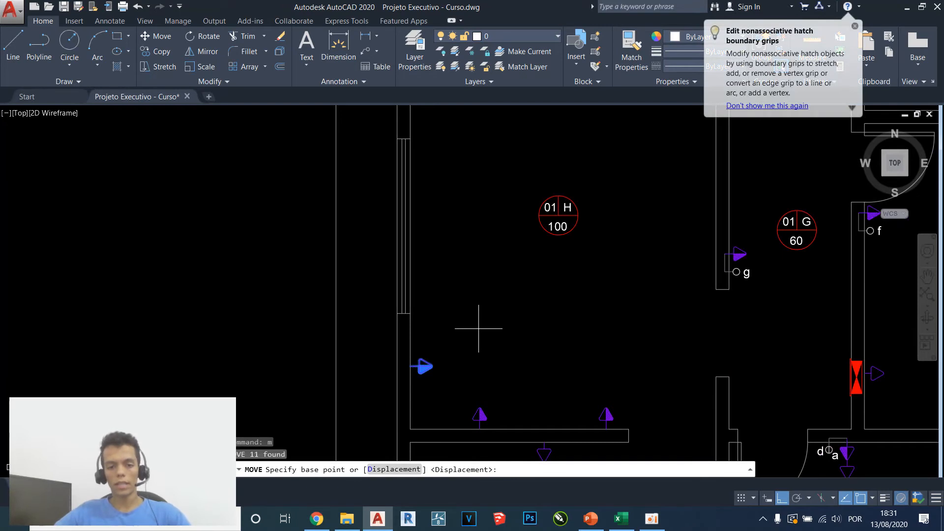
left_click(475, 352)
left_click(468, 326)
Move the upper outlet on room H's left wall straight down, closer to the window
middle_click_drag(411, 129, 415, 238)
left_click(385, 213)
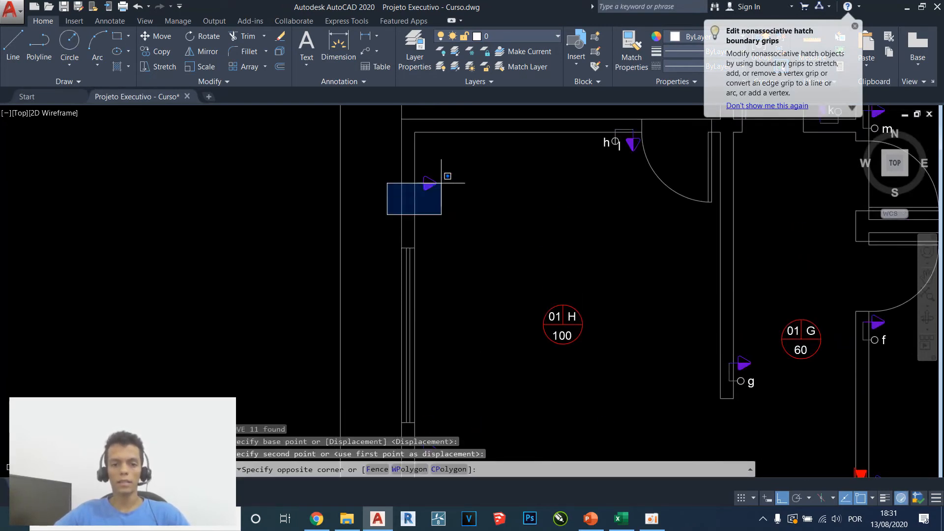
left_click(443, 179)
type("m")
key("Return")
left_click(489, 212)
key("Escape")
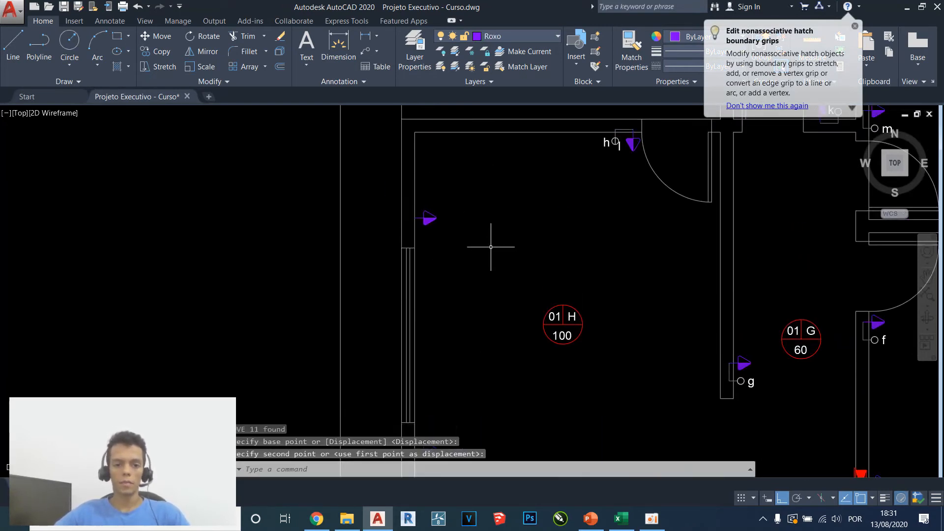
Copy the left outlet of room H's lower wall to the clipboard and paste it just below the room's upper wall
scroll(492, 236, "down", 4)
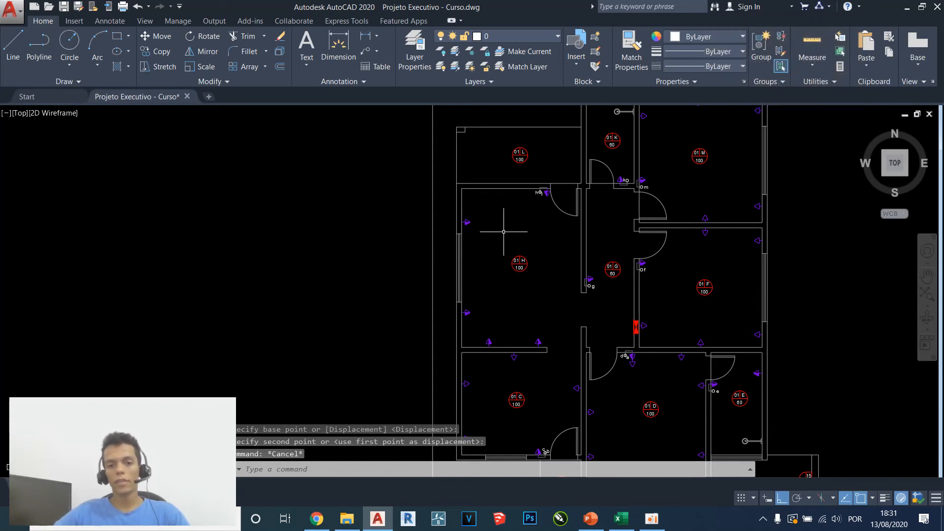
scroll(496, 206, "up", 4)
key("Escape")
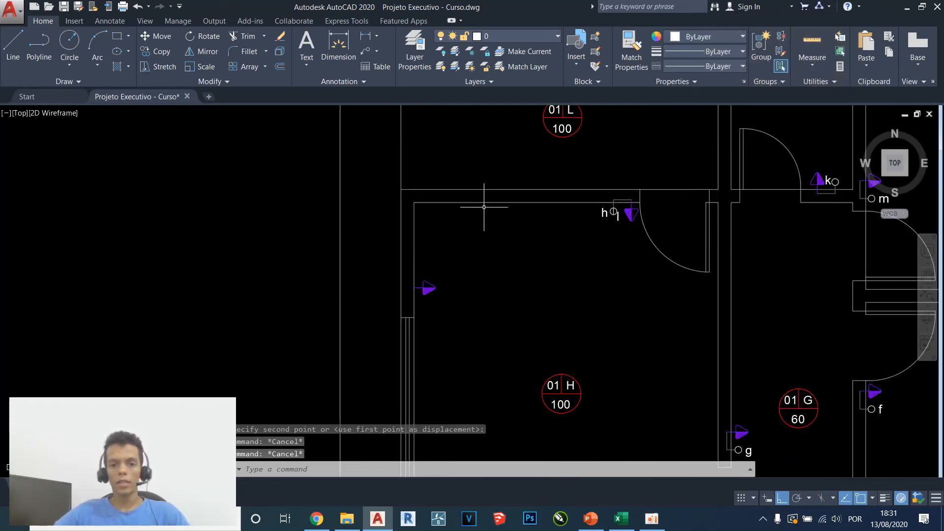
scroll(490, 194, "down", 2)
middle_click_drag(500, 274, 495, 322)
left_click(486, 396)
left_click(511, 359)
key("ctrl+c")
scroll(497, 235, "up", 2)
key("ctrl+v")
left_click(497, 236)
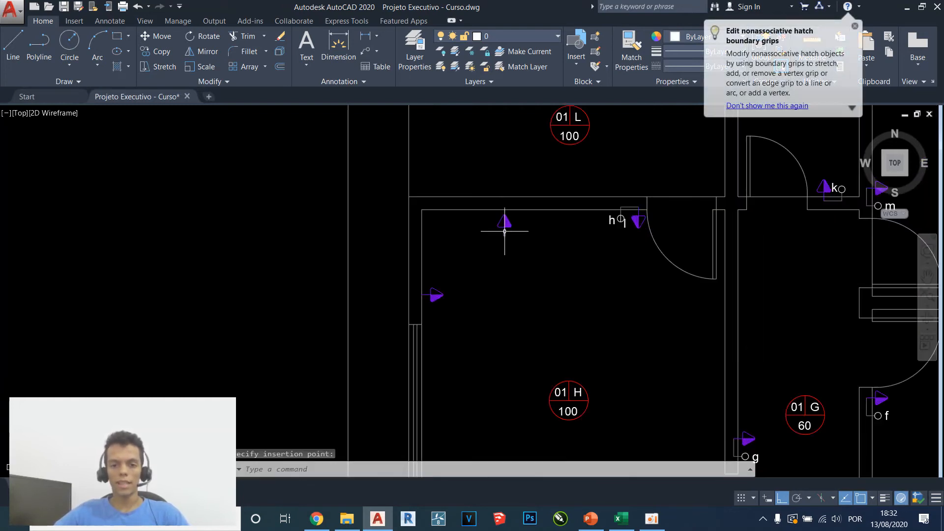
key("Escape")
Rotate the pasted outlet near room H's upper wall by 180° about its stem end so that it points down
left_click(477, 259)
left_click(530, 186)
left_click(199, 36)
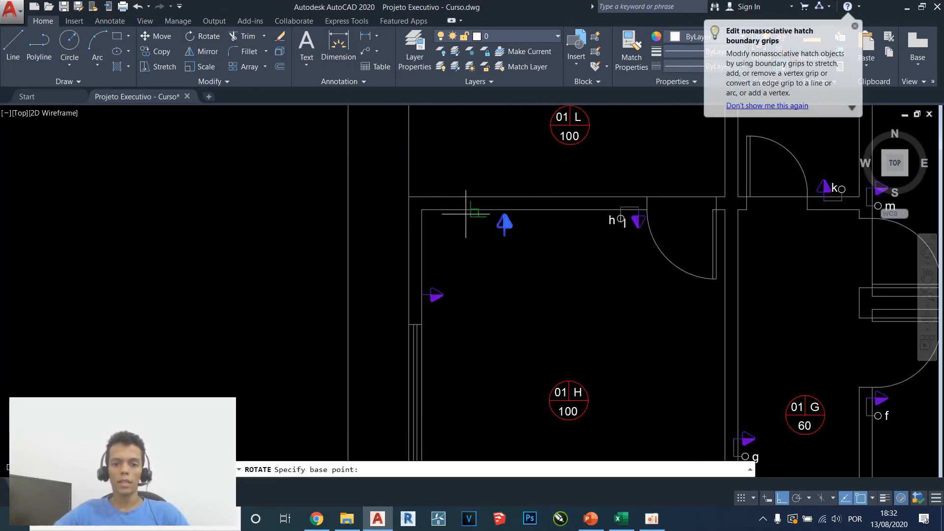
scroll(487, 227, "up", 4)
left_click(534, 251)
left_click(422, 245)
key("Escape")
Cut the downward-pointing outlet and paste it with its stem on room H's upper wall line
left_click(553, 226)
left_click(482, 338)
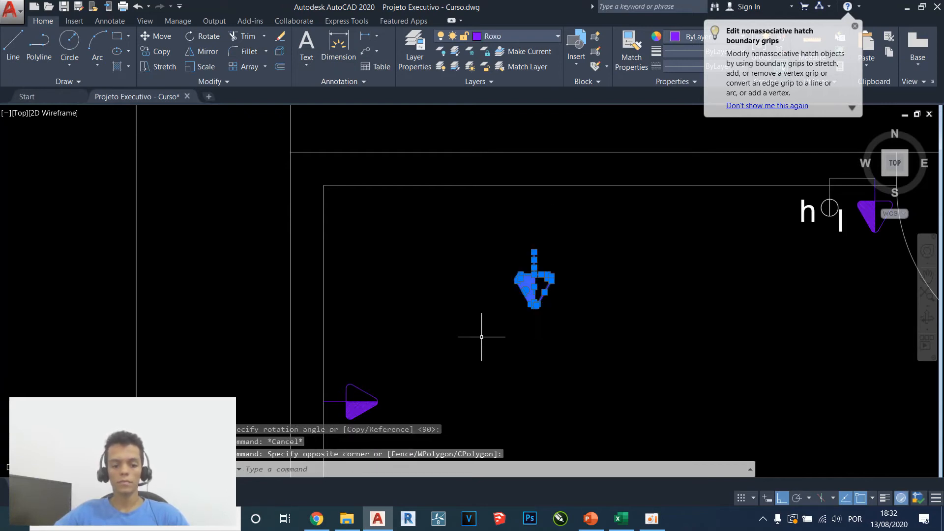
key("ctrl+x")
key("ctrl+v")
left_click(476, 241)
scroll(507, 201, "down", 4)
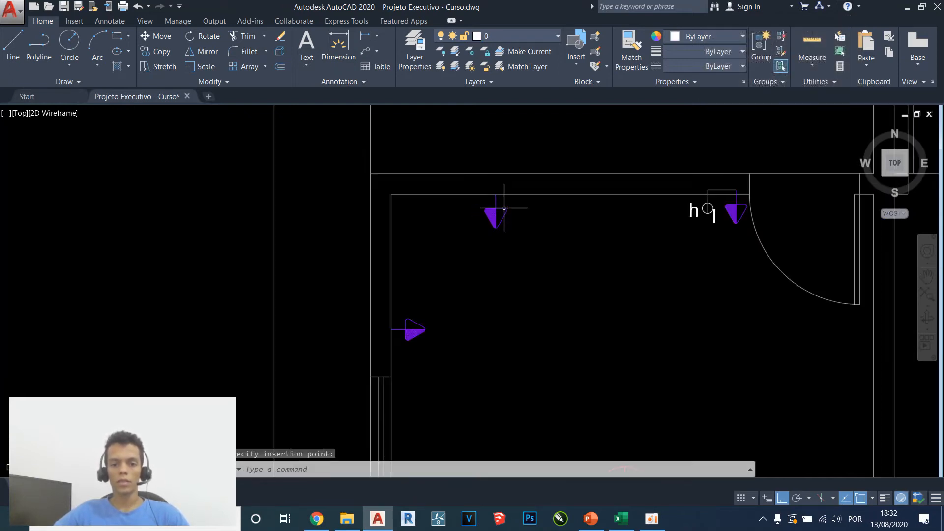
scroll(526, 202, "up", 2)
middle_click_drag(526, 202, 524, 194)
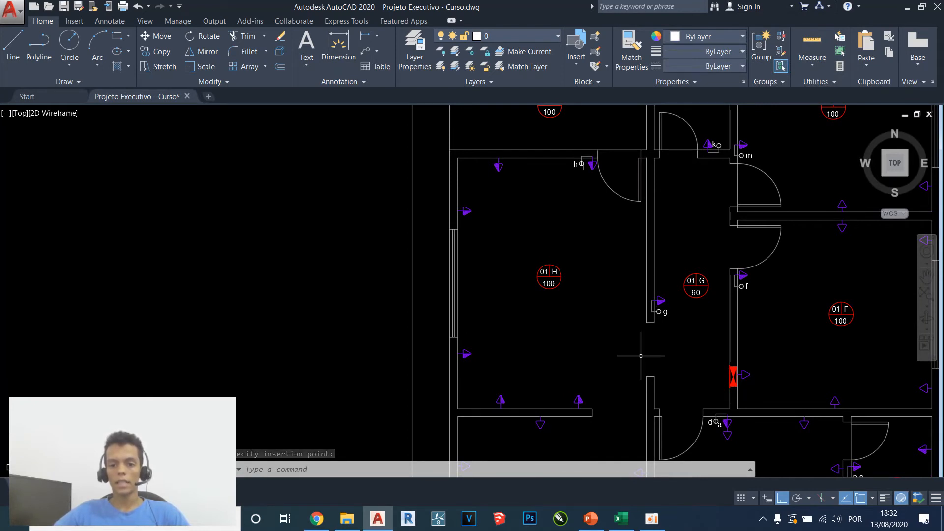
Copy room C's right-wall low outlet about 4.07 straight up onto room H's right wall
middle_click_drag(625, 453, 624, 329)
key("Escape")
left_click(617, 383)
left_click(655, 335)
type("co")
key("Return")
left_click(617, 359)
middle_click_drag(608, 246, 563, 359)
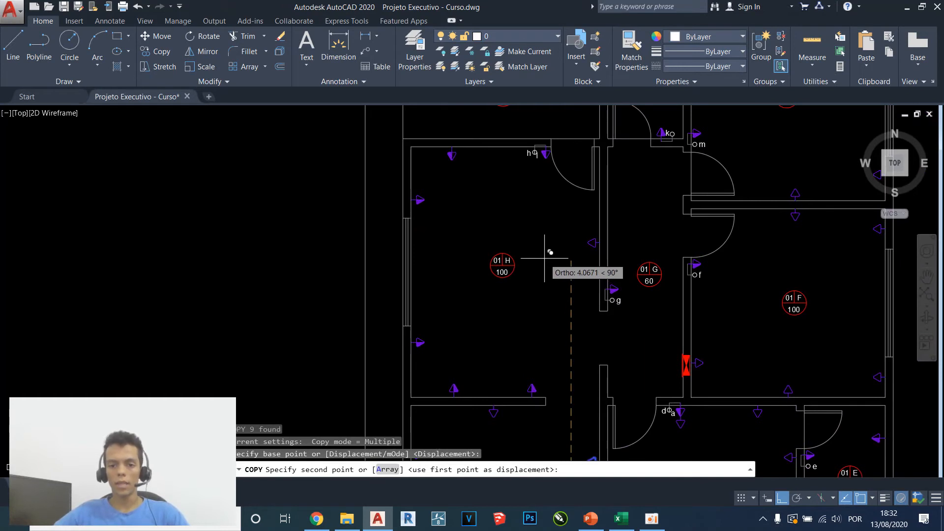
left_click(545, 258)
key("Escape")
middle_click_drag(556, 194, 538, 233)
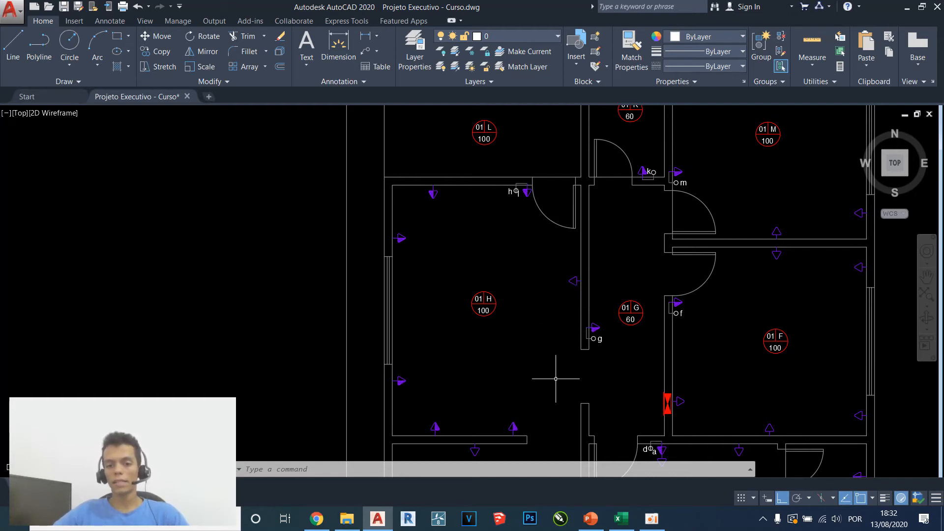
Copy the half-filled outlet at the left of room H's upper wall to the clipboard and paste it inside room L
scroll(579, 278, "up", 2)
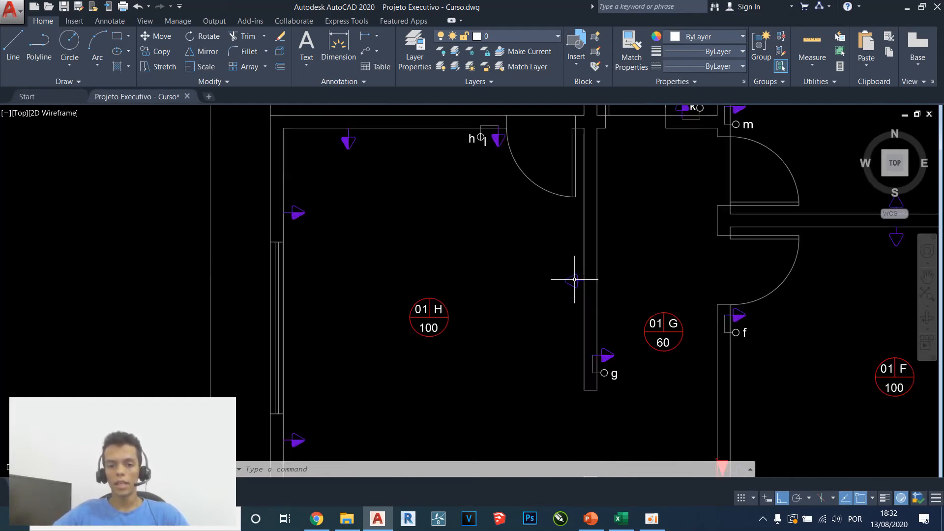
scroll(554, 293, "down", 2)
middle_click_drag(502, 235, 501, 343)
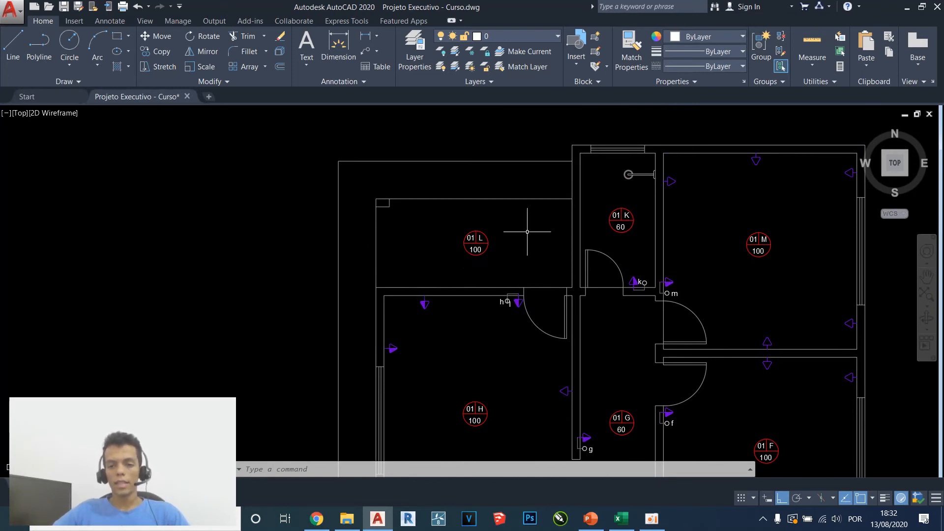
scroll(461, 253, "up", 2)
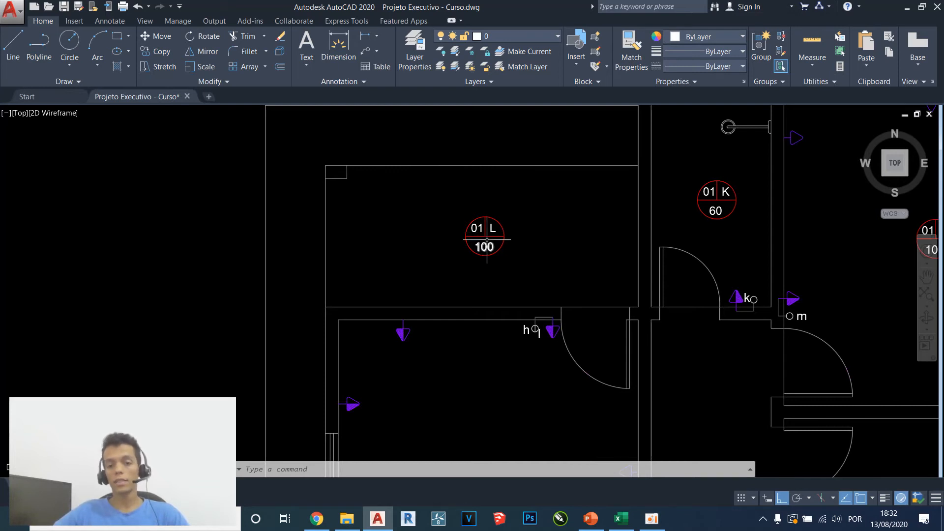
key("Escape")
left_click(390, 337)
left_click(422, 310)
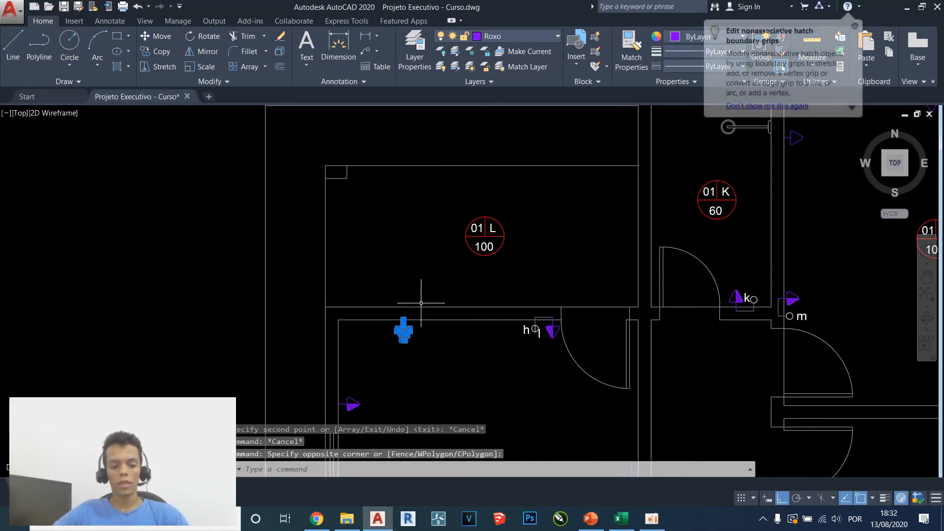
key("ctrl+c")
key("ctrl+v")
left_click(408, 226)
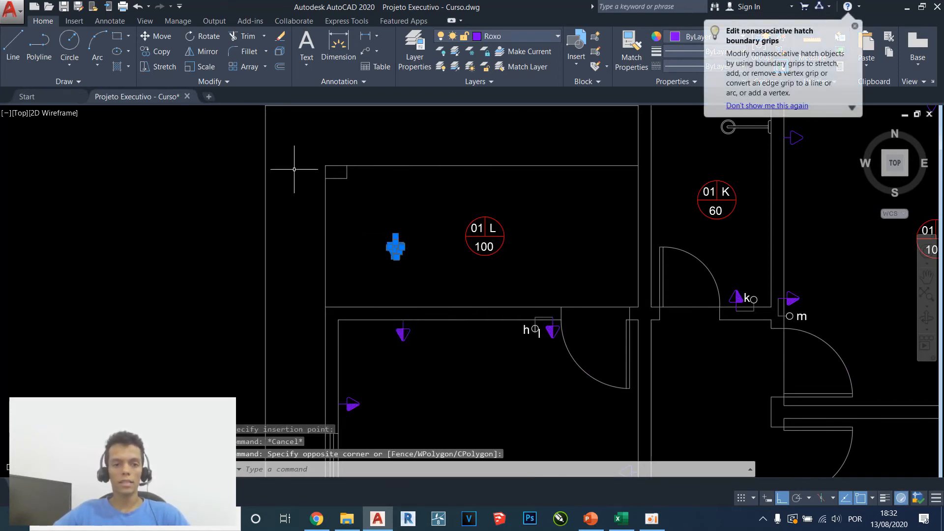
Rotate the pasted half-filled outlet in room L by 180° so that it points up
left_click(201, 40)
scroll(412, 263, "up", 2)
left_click(412, 261)
left_click(345, 284)
key("Escape")
Move room L's upward-pointing outlet down so its stem sits on the room's lower wall line
left_click(449, 264)
left_click(394, 321)
type("m")
key("Return")
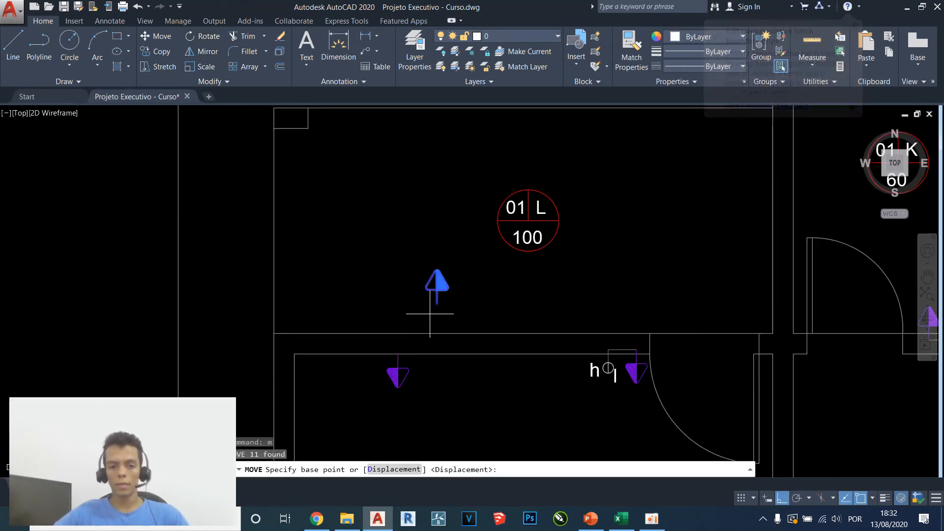
left_click(430, 313)
key("Escape")
Move room L's lower-wall outlet horizontally to the left, in line with the outlet on room H's upper wall below it
scroll(404, 337, "up", 2)
left_click(405, 344)
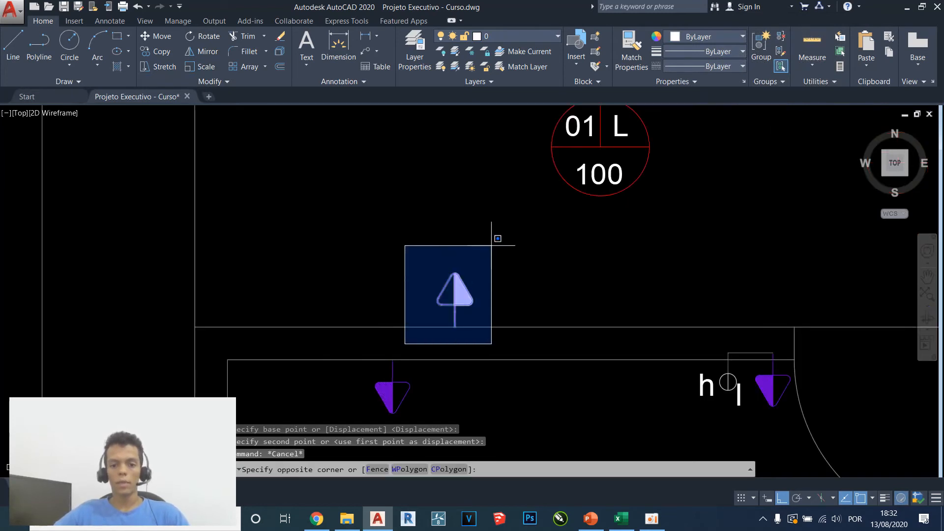
left_click(491, 246)
type("m")
key("Return")
left_click(480, 217)
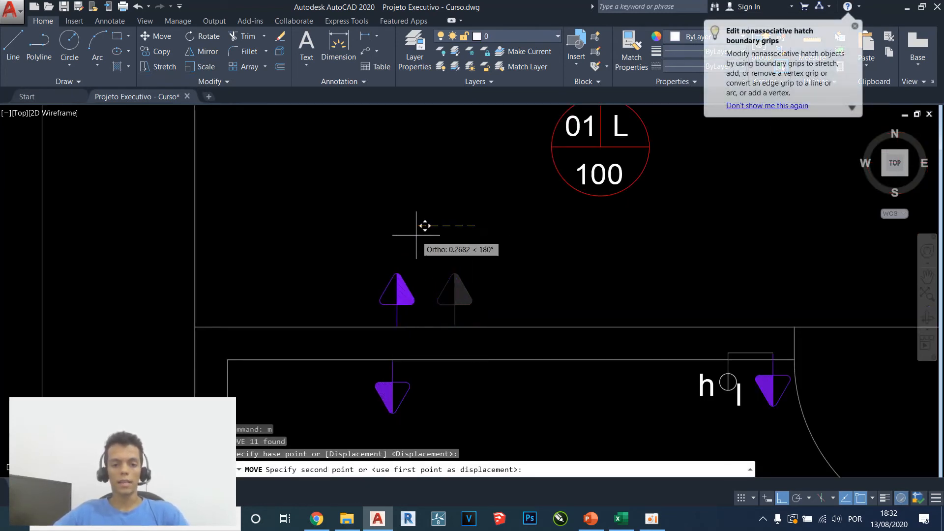
left_click(418, 229)
key("Escape")
key("Escape")
Copy room L's lower-wall outlet straight to the right along the wall, above the outlet beside room H's door
left_click(358, 343)
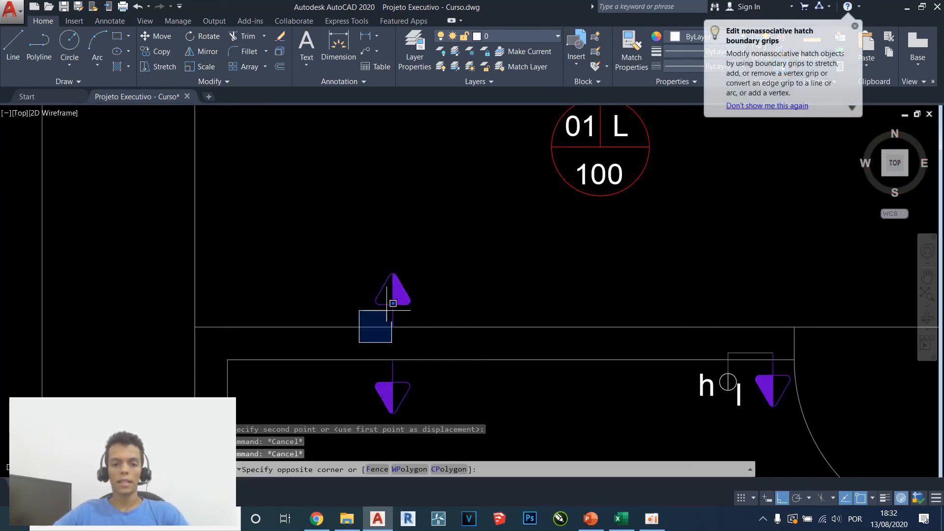
left_click(451, 227)
type("co")
key("Return")
left_click(396, 220)
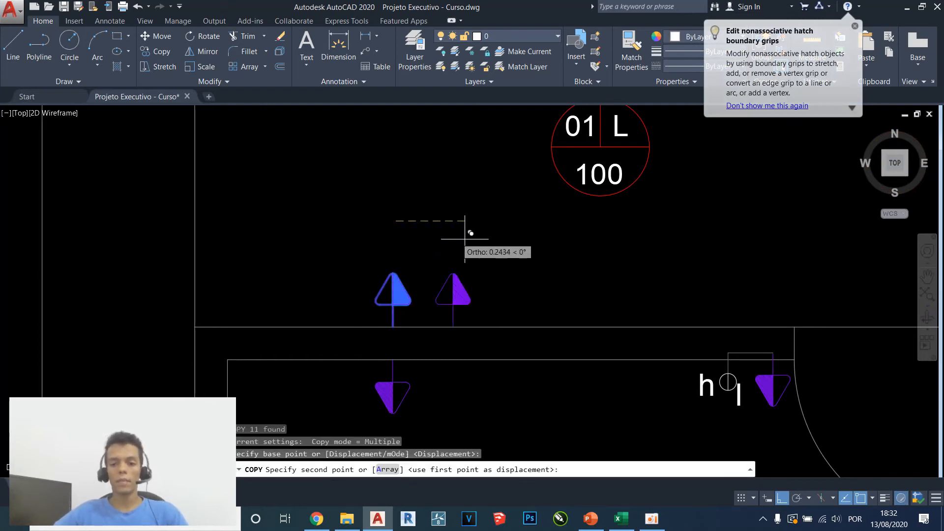
scroll(698, 247, "down", 2)
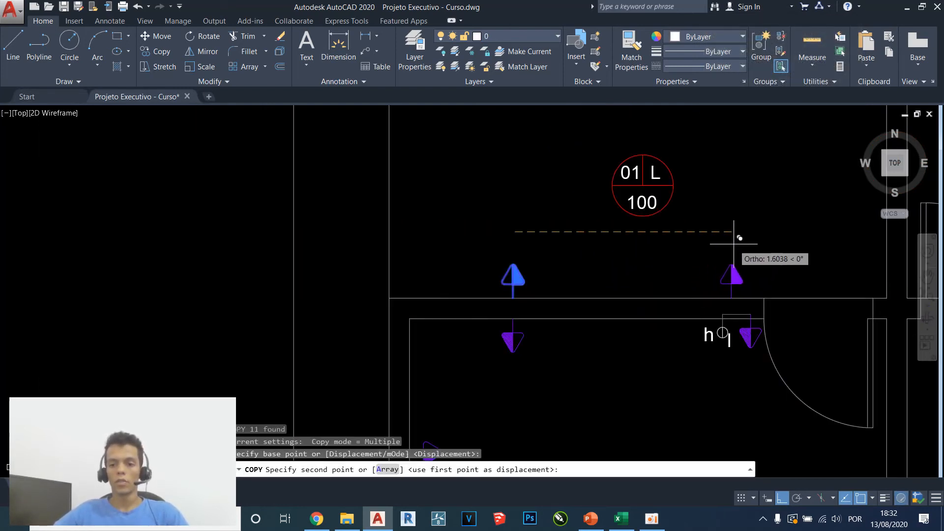
left_click(751, 239)
middle_click_drag(751, 239, 646, 282)
key("Escape")
key("Escape")
Copy the left outlet of room L's lower wall to the clipboard and paste it near the room's right wall
left_click(407, 338)
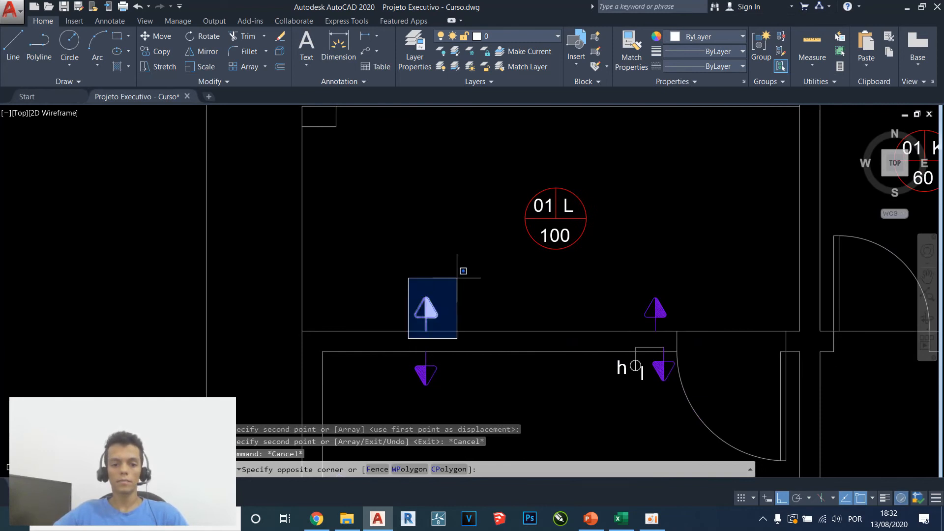
left_click(459, 271)
key("ctrl+c")
middle_click_drag(681, 240, 529, 353)
key("ctrl+v")
left_click(564, 301)
key("Escape")
Rotate the outlet pasted near room L's right wall by 90° so that it points left
left_click(603, 254)
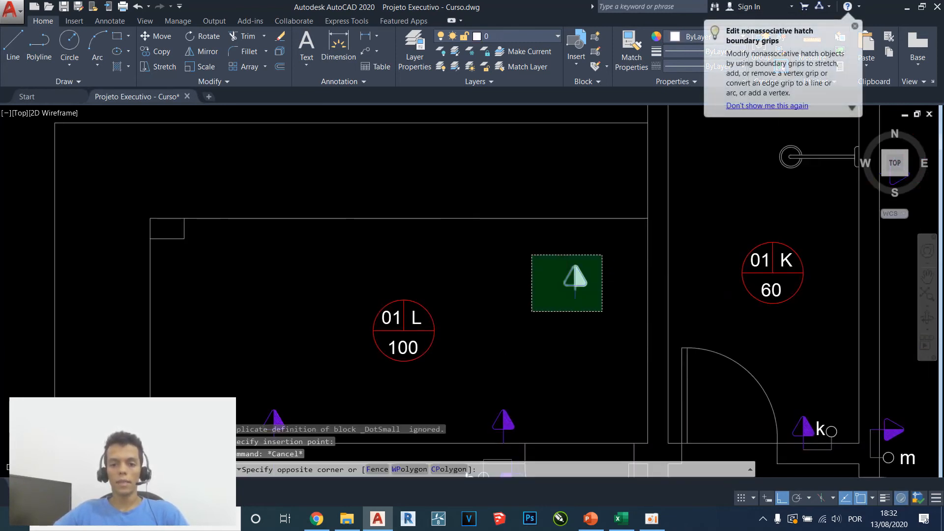
left_click(531, 312)
left_click(206, 36)
left_click(600, 268)
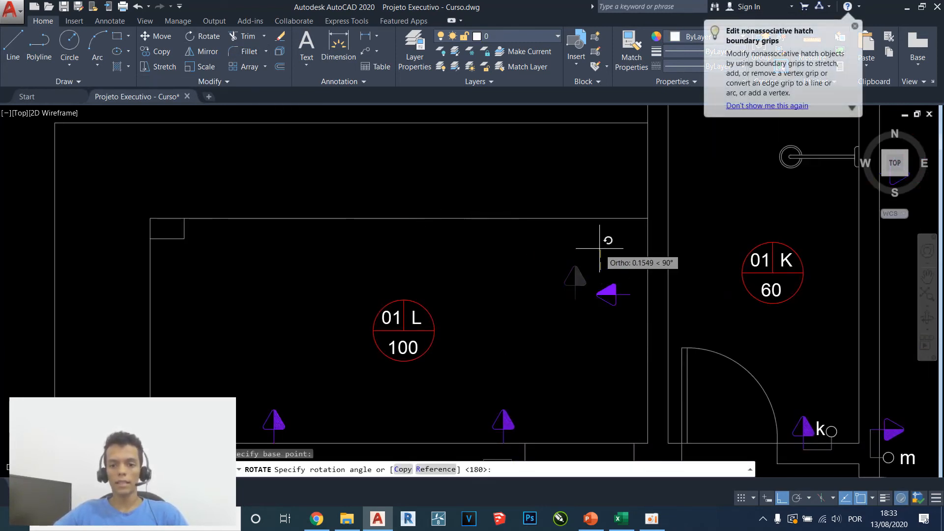
left_click(610, 238)
key("Escape")
Move the left-pointing outlet by its stem end onto room L's right wall line
left_click(571, 323)
left_click(659, 256)
type("m")
key("Return")
left_click(631, 295)
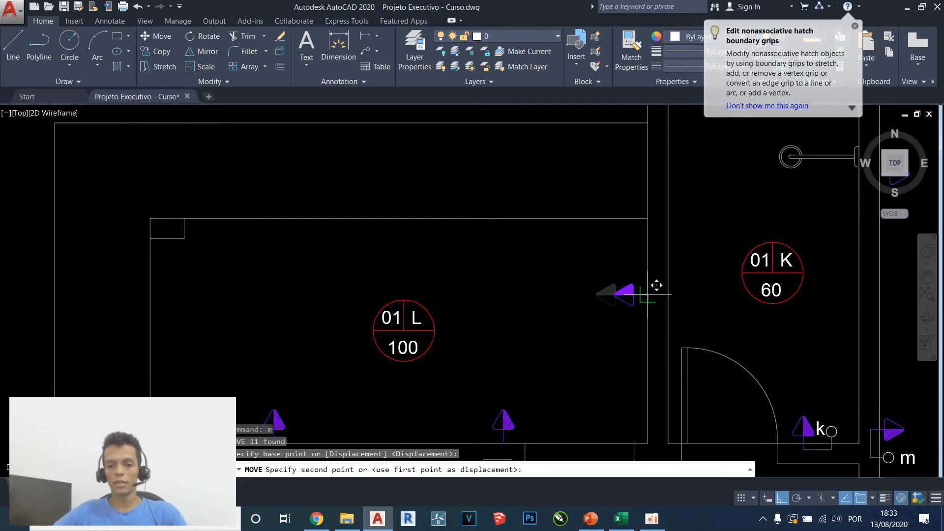
left_click(648, 295)
key("Escape")
Copy the fully filled outlet symbol from room G's right wall in the finished reference electrical plan to the clipboard
scroll(634, 302, "down", 4)
middle_click_drag(620, 342, 547, 207)
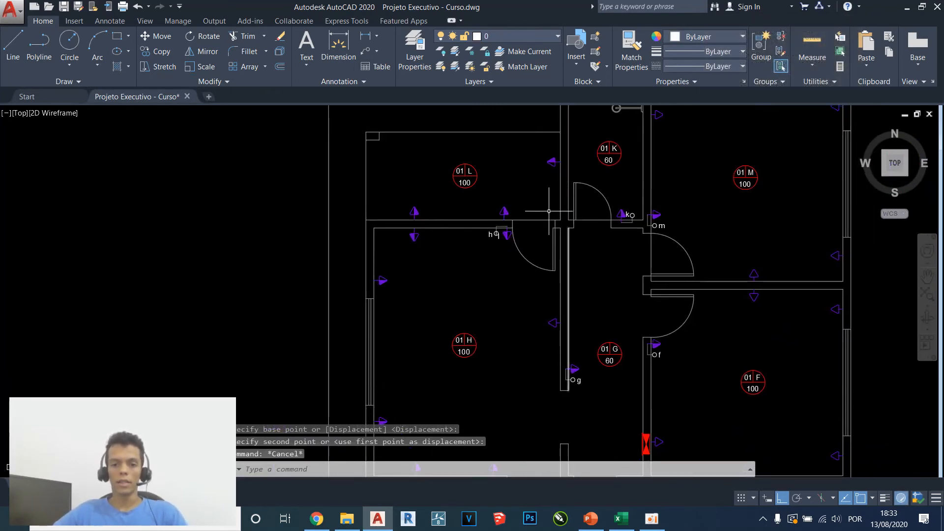
scroll(664, 368, "down", 3)
middle_click_drag(664, 369, 618, 264)
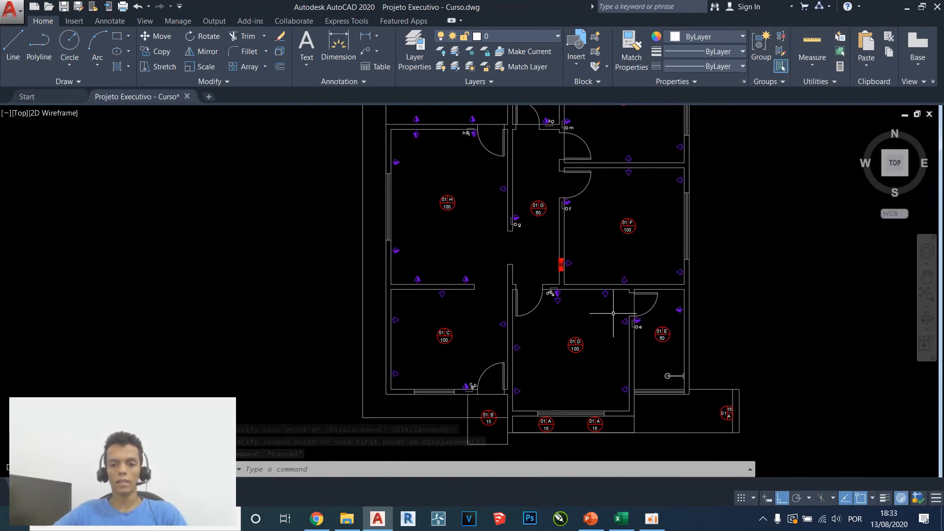
scroll(544, 255, "down", 5)
scroll(692, 248, "up", 5)
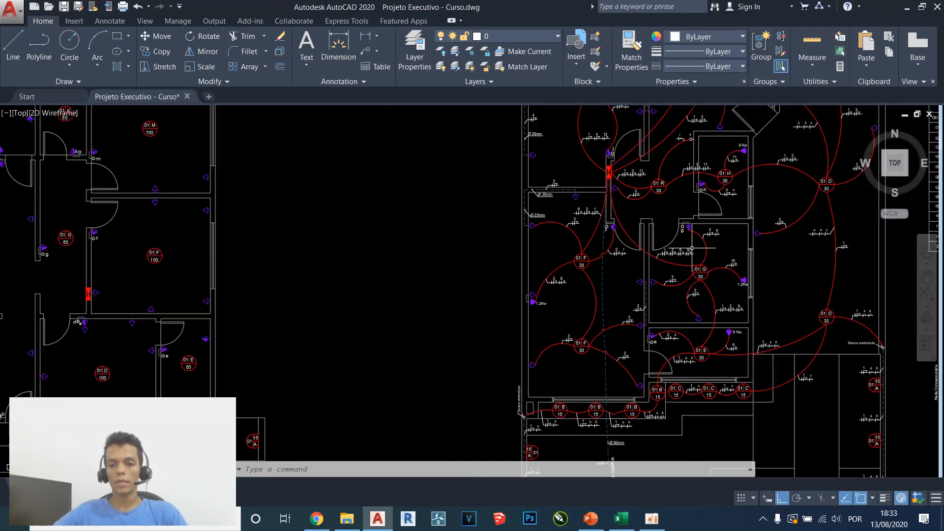
scroll(746, 282, "up", 10)
key("Escape")
key("Escape")
left_click(600, 329)
left_click(846, 219)
key("ctrl+c")
Paste the fully filled outlet beside room E's right wall, just above the shower
scroll(797, 203, "down", 8)
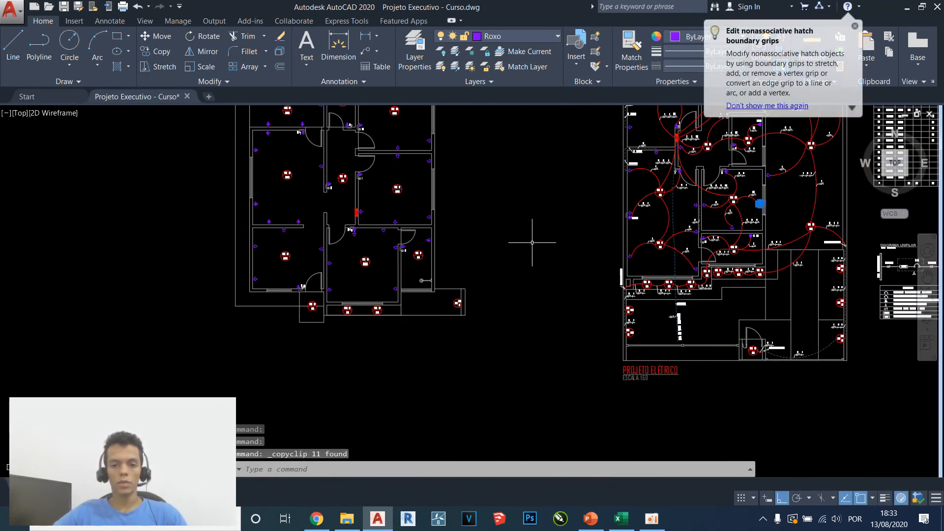
scroll(559, 267, "up", 12)
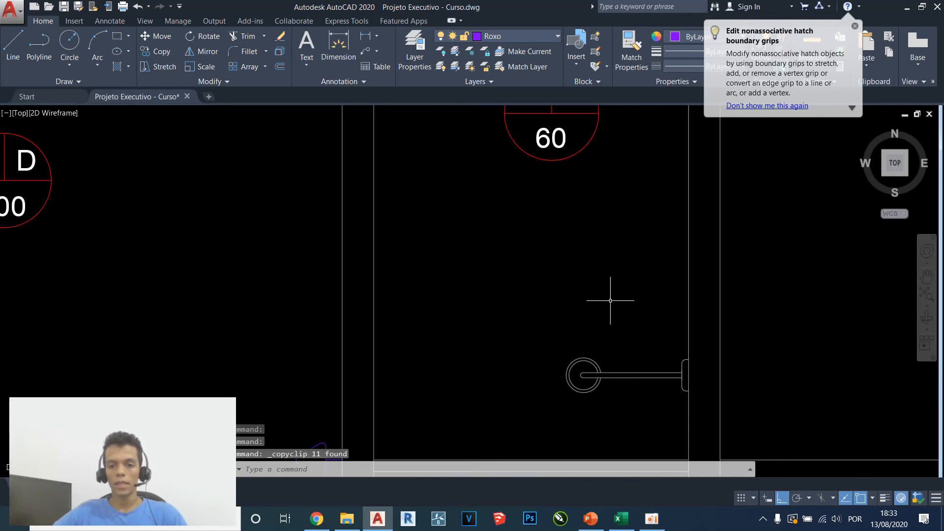
key("ctrl+v")
key("Escape")
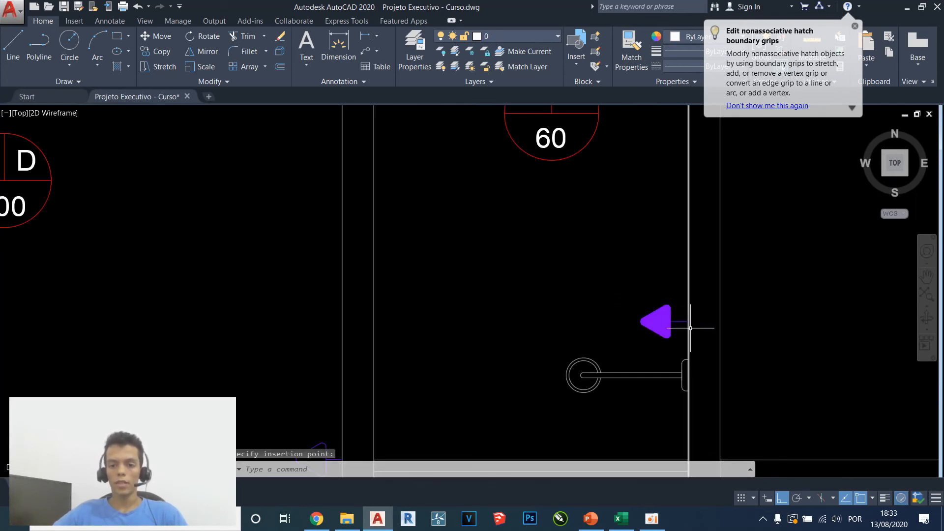
Extend the stem of room E's fully filled outlet to the right wall line
scroll(654, 324, "up", 3)
left_click(704, 268)
left_click(633, 348)
type("ex")
key("space")
scroll(643, 326, "up", 3)
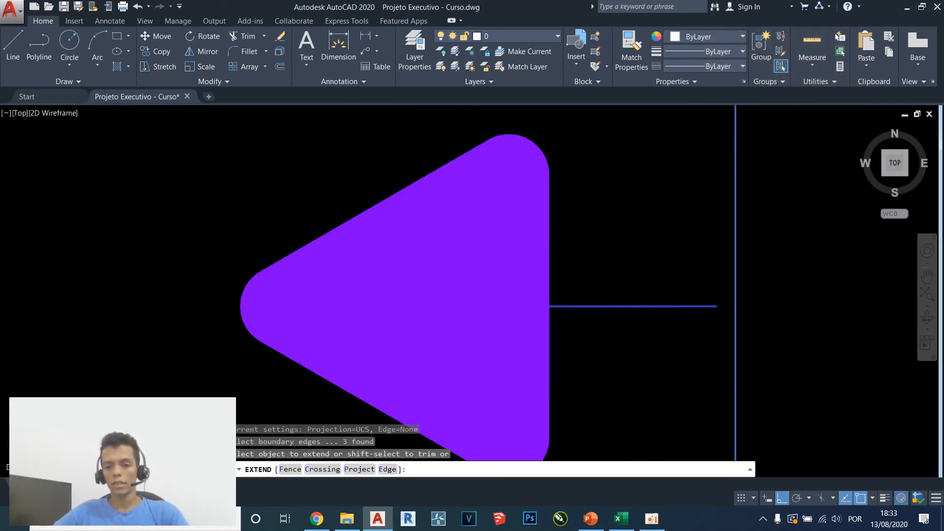
left_click(656, 305)
scroll(657, 302, "down", 5)
key("Escape")
key("Escape")
Copy room E's extended fully filled outlet and paste it on room K's right wall, just below the shower
left_click(592, 329)
left_click(682, 266)
scroll(682, 266, "down", 6)
key("ctrl+c")
middle_click_drag(590, 223, 556, 398)
mouse_move(557, 252)
middle_mouse_down()
mouse_move(567, 410)
mouse_move(551, 265)
mouse_move(559, 329)
middle_mouse_up()
scroll(469, 192, "up", 6)
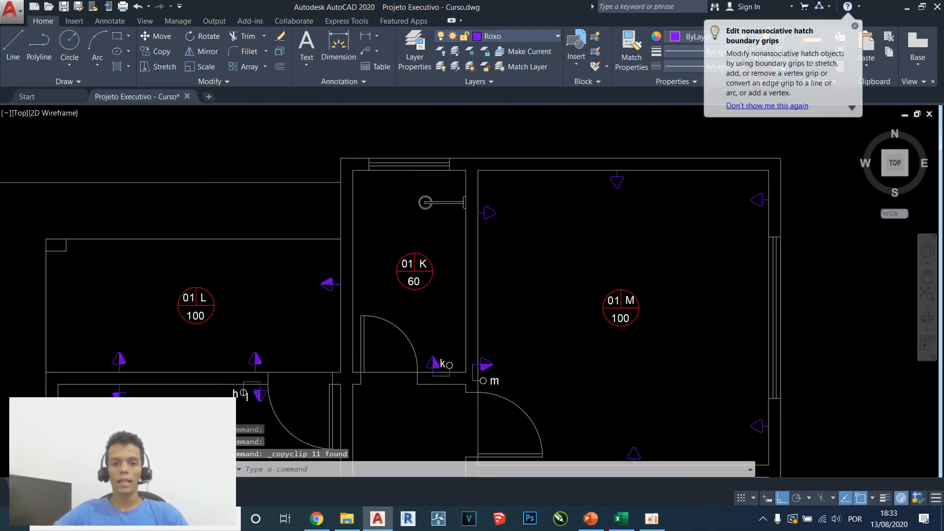
key("ctrl+v")
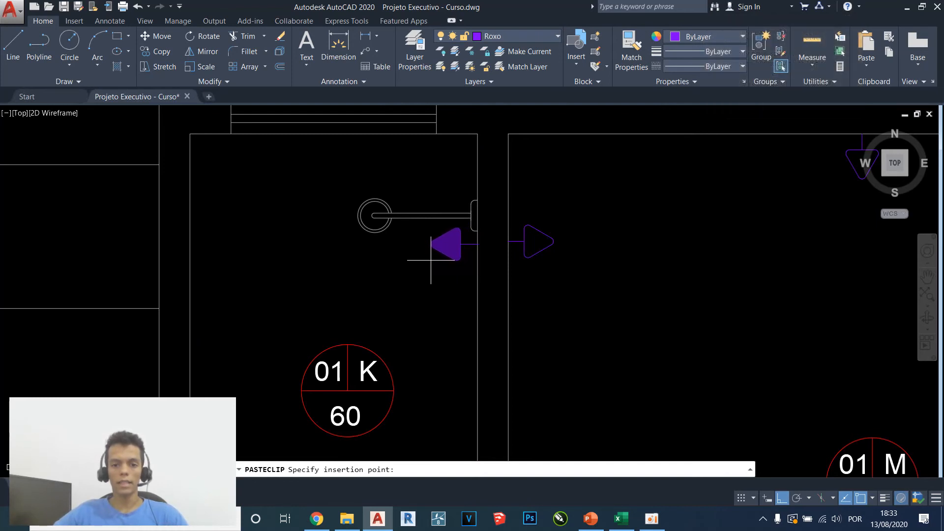
left_click(430, 260)
Paste the fully filled outlet on room M's right wall, at the middle of the window
scroll(442, 236, "down", 5)
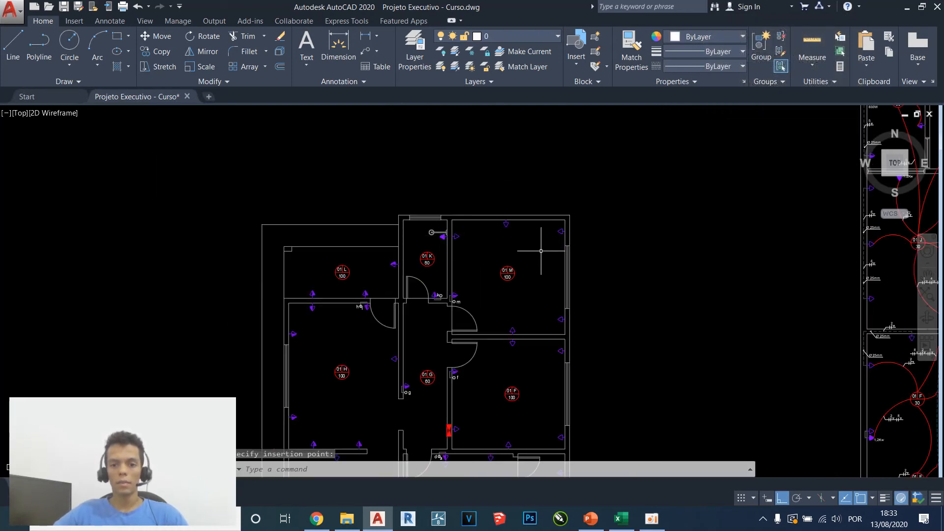
scroll(546, 256, "up", 4)
key("ctrl+v")
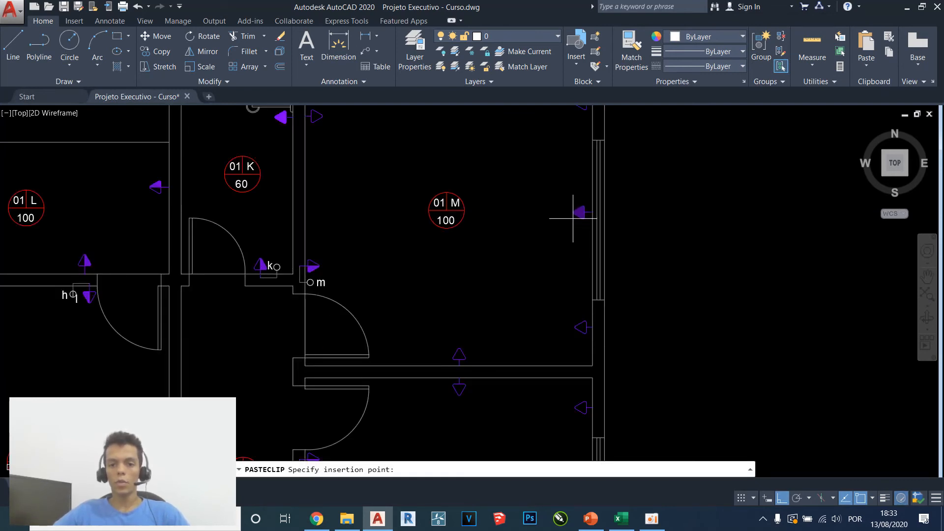
left_click(574, 216)
Paste the fully filled outlet on room F's right wall, near the middle of the window
scroll(580, 202, "down", 3)
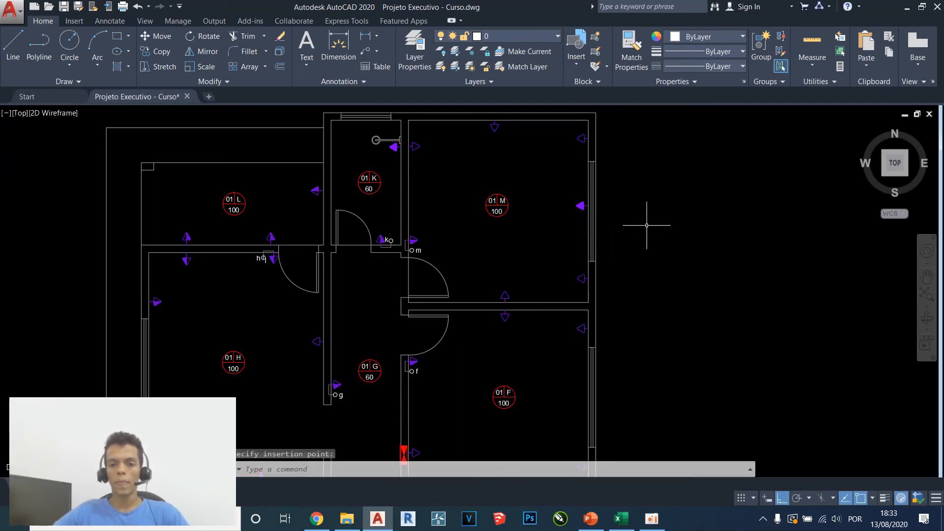
scroll(544, 264, "down", 2)
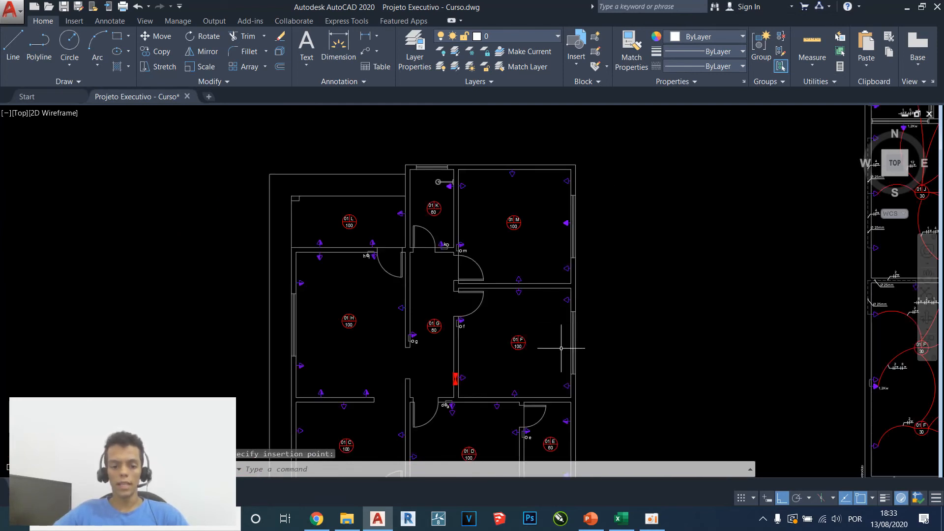
scroll(559, 259, "up", 2)
key("ctrl+v")
scroll(564, 254, "up", 4)
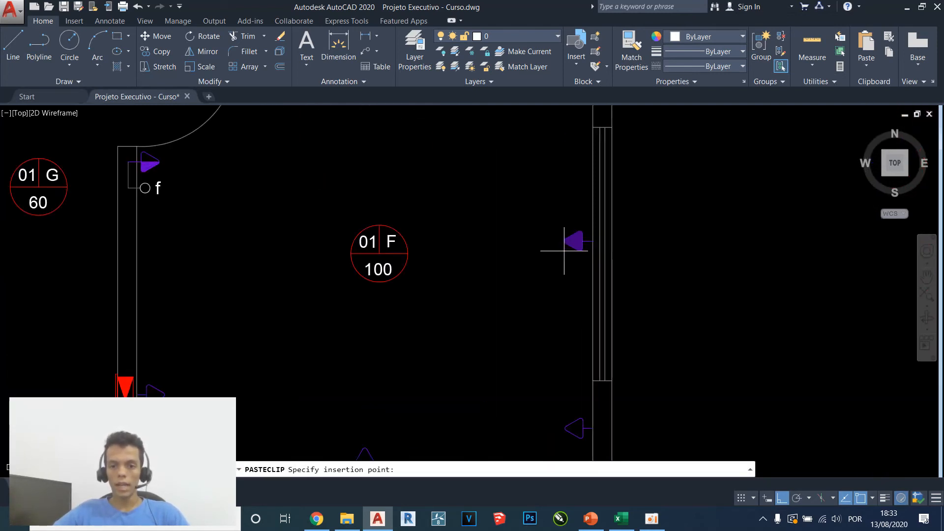
left_click(563, 250)
Paste the fully filled outlet inside room D, just above the middle of the lower window
scroll(565, 249, "down", 5)
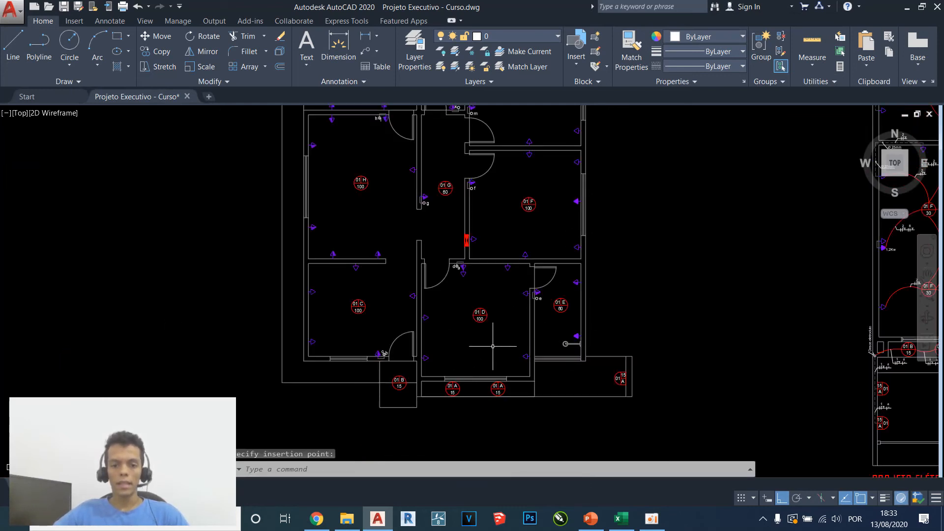
scroll(487, 350, "up", 2)
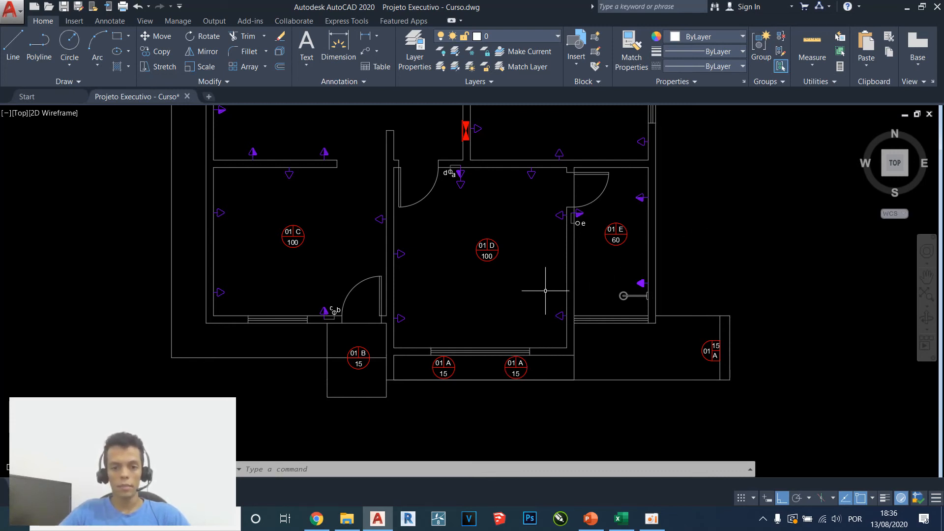
key("ctrl+v")
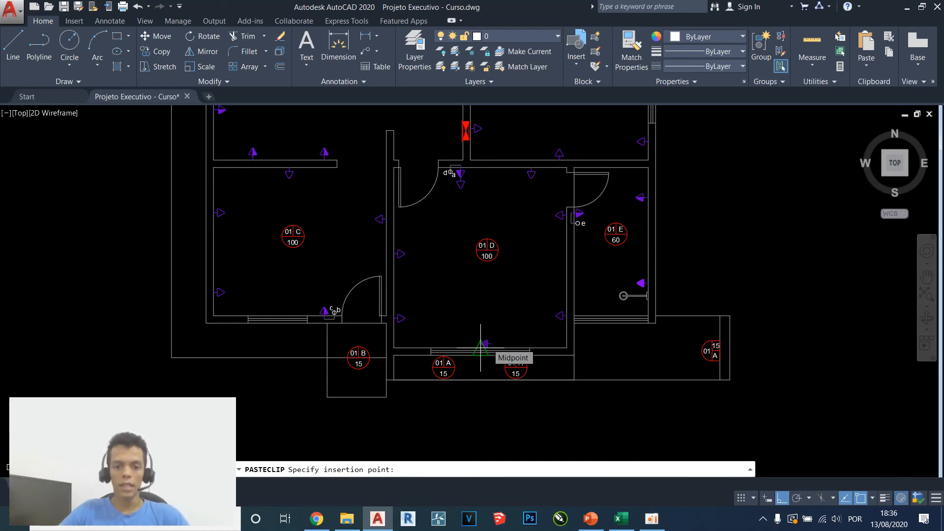
left_click(487, 336)
scroll(488, 333, "up", 4)
key("Escape")
Rotate room D's pasted outlet by 270° about its stem end so that it points up
left_click(523, 291)
left_click(451, 343)
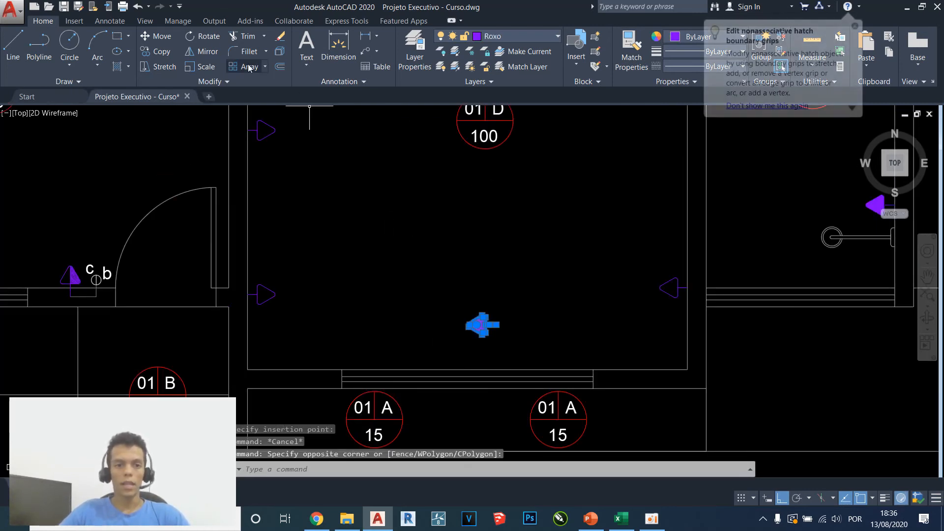
left_click(202, 36)
scroll(518, 276, "up", 5)
left_click(495, 286)
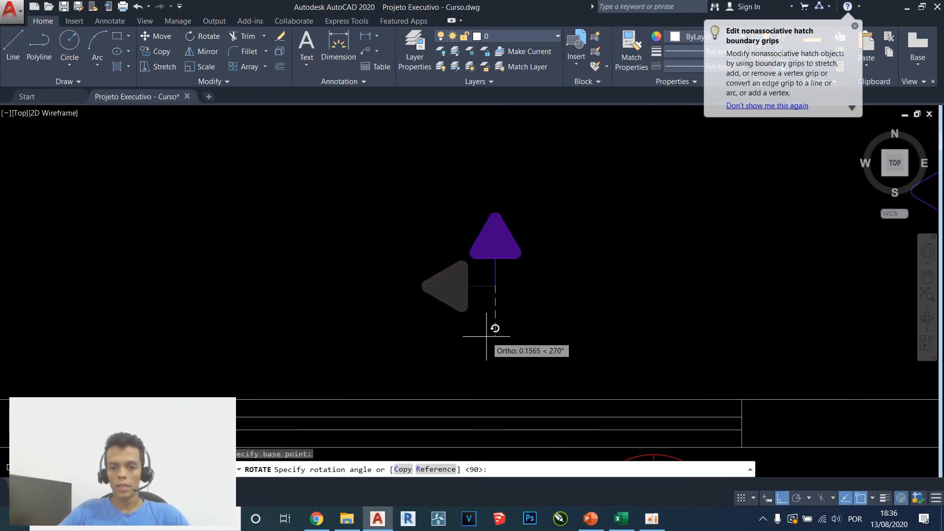
left_click(487, 337)
key("Escape")
Move room D's rotated outlet by its stem end onto the lower wall, at the middle of the window
left_click(438, 350)
left_click(589, 175)
type("m")
key("Return")
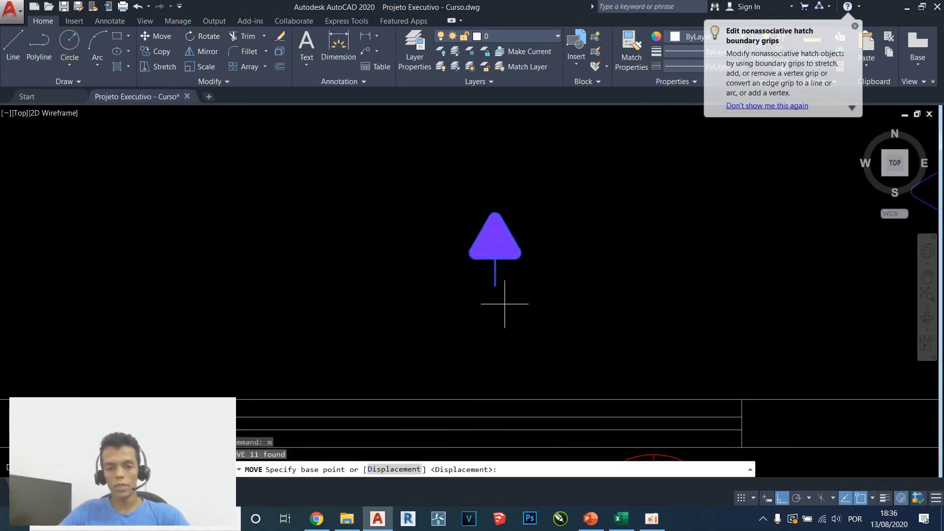
left_click(495, 286)
scroll(499, 293, "down", 5)
left_click(472, 339)
key("Escape")
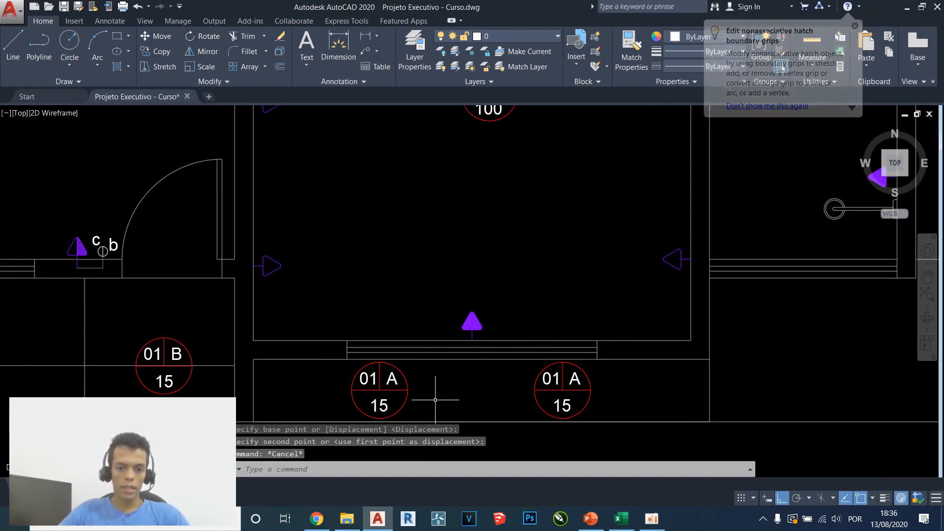
left_click(485, 274)
scroll(484, 274, "down", 2)
key("Escape")
middle_click_drag(484, 211, 483, 261)
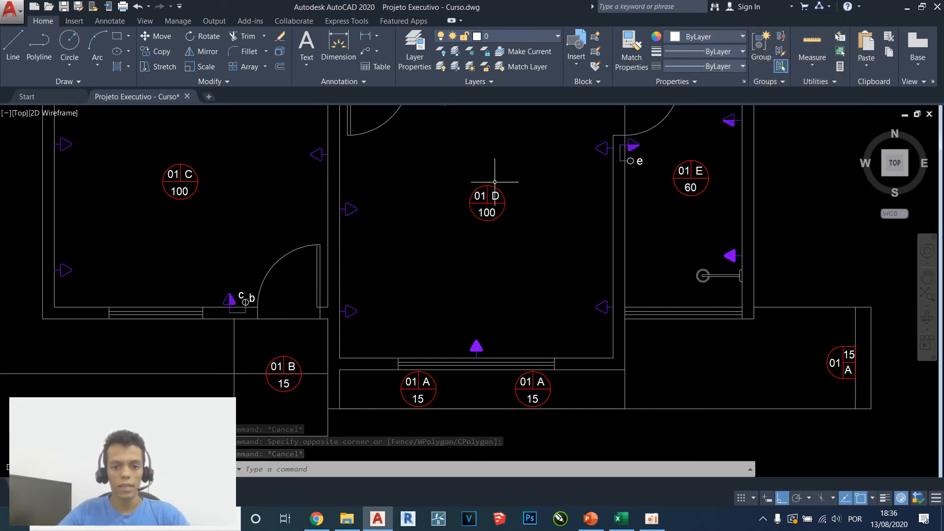
middle_click_drag(523, 170, 516, 238)
key("Escape")
scroll(558, 221, "up", 2)
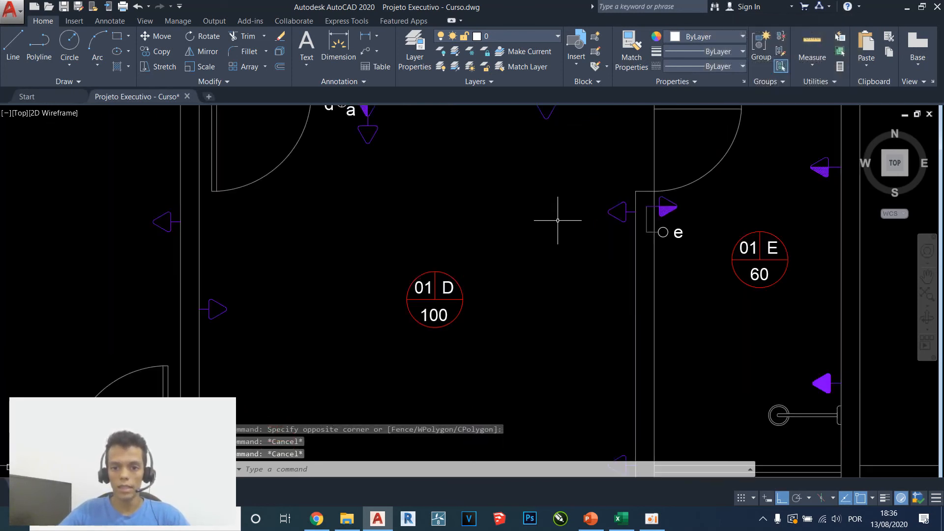
left_click(565, 245)
left_click(637, 196)
scroll(556, 208, "down", 2)
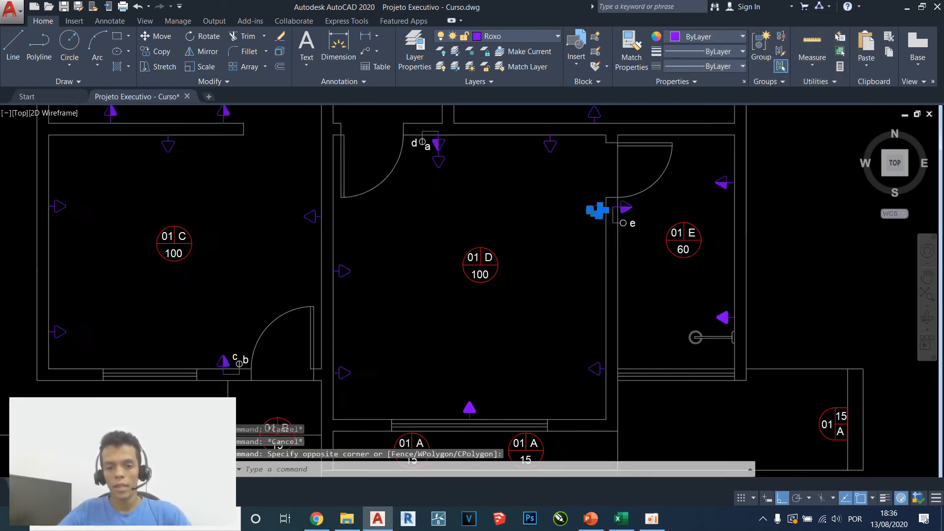
scroll(556, 208, "down", 2)
key("Escape")
Review the outlets placed along the walls of all rooms across the house's floor plan
middle_click_drag(510, 333, 491, 370)
middle_click_drag(600, 196, 574, 306)
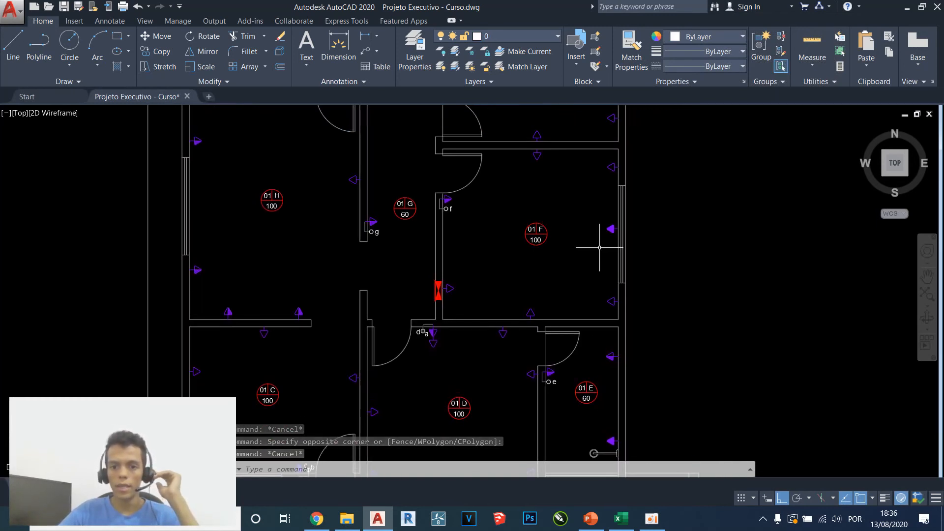
middle_click_drag(606, 228, 586, 337)
middle_click_drag(585, 161, 586, 169)
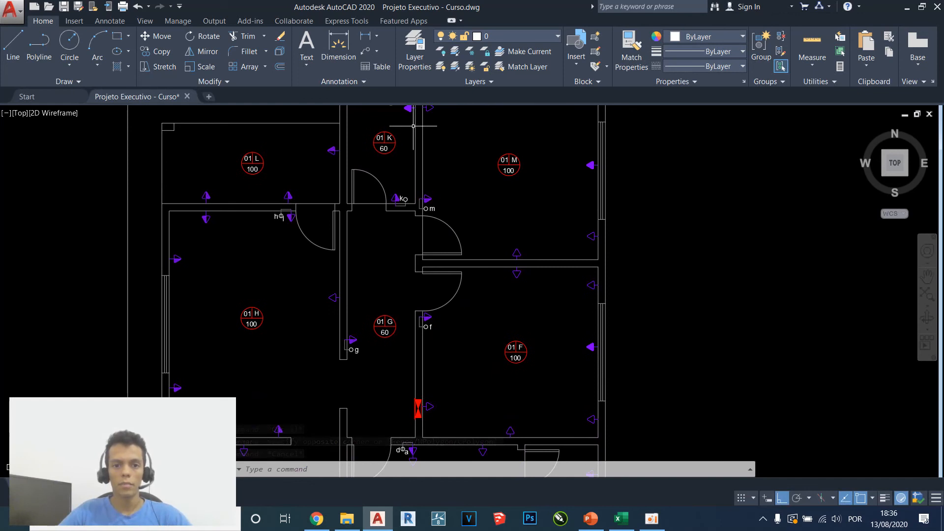
middle_click_drag(604, 313, 608, 138)
scroll(569, 330, "down", 2)
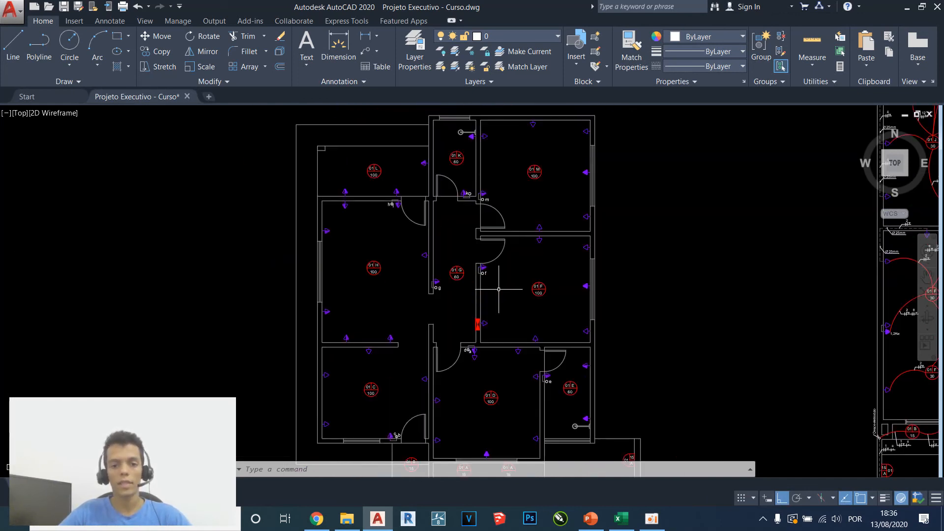
middle_click_drag(435, 309, 474, 236)
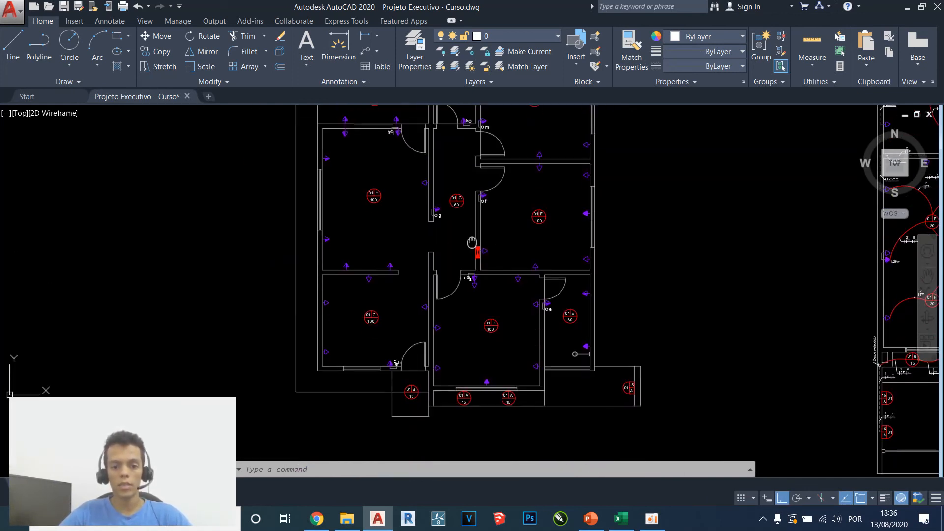
middle_click_drag(411, 383, 414, 364)
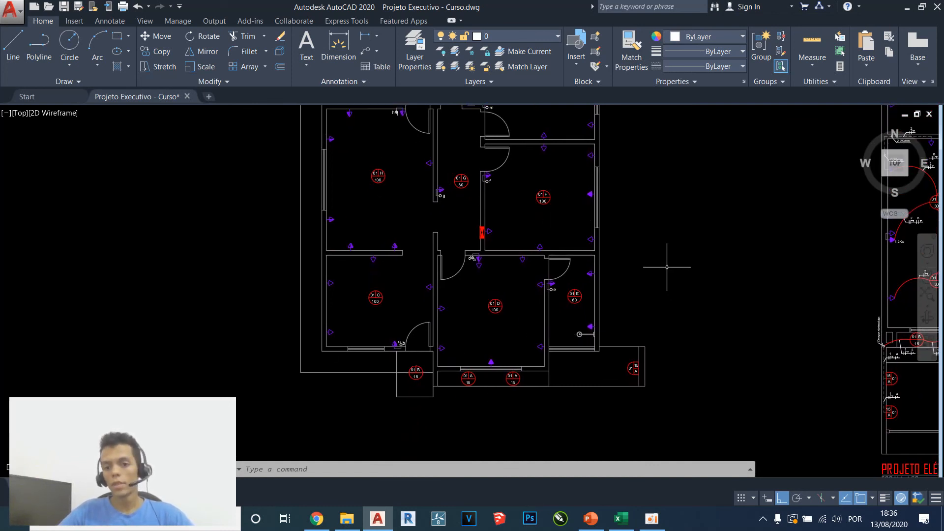
middle_click_drag(544, 256, 540, 290)
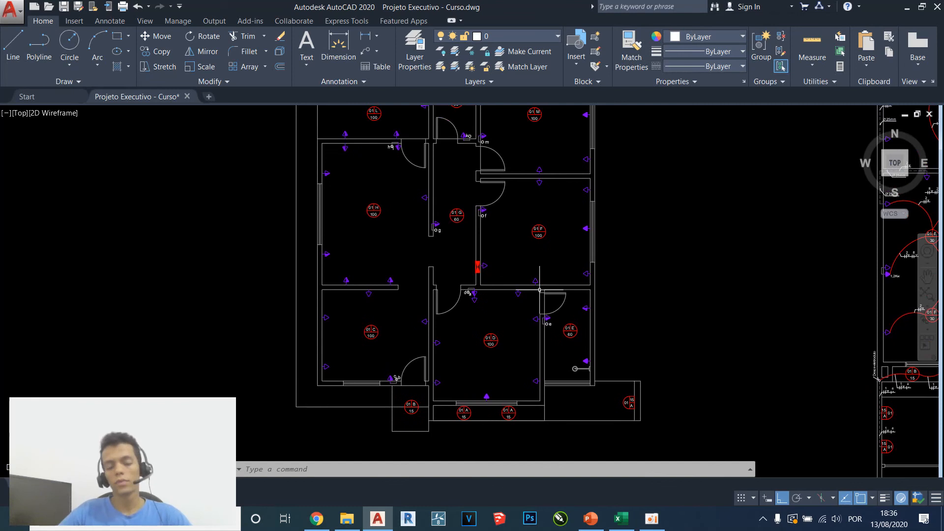
middle_click_drag(562, 212, 550, 268)
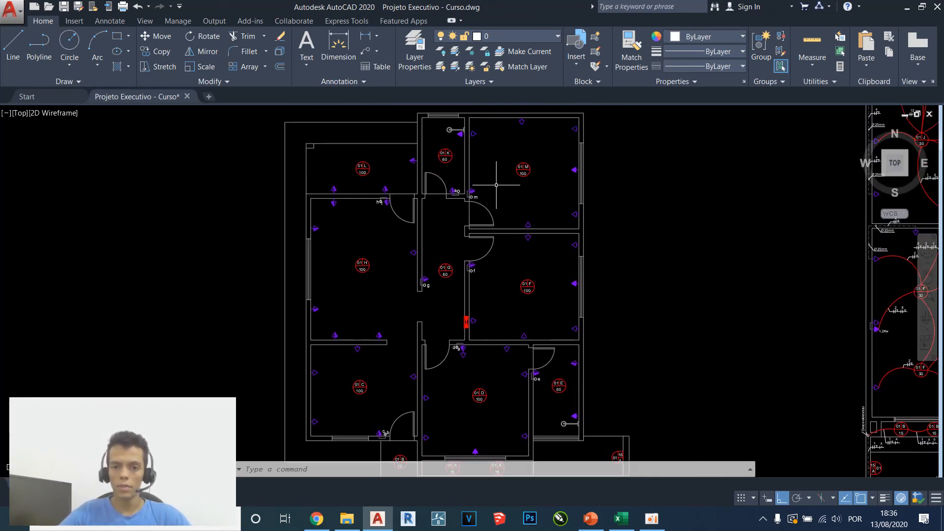
scroll(362, 154, "up", 2)
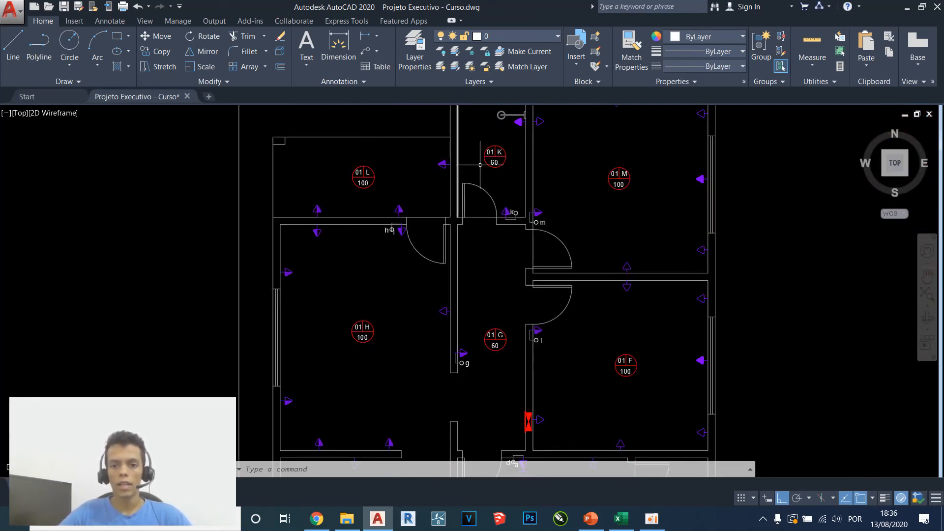
middle_click_drag(626, 385, 606, 235)
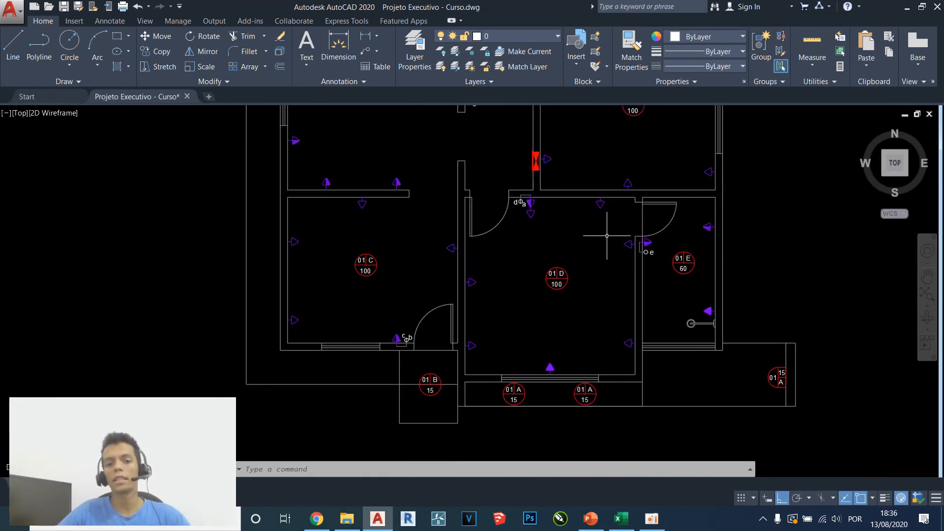
Examine the half-filled outlet and the low outlet below it, beside switches d and a in room D
scroll(597, 236, "up", 6)
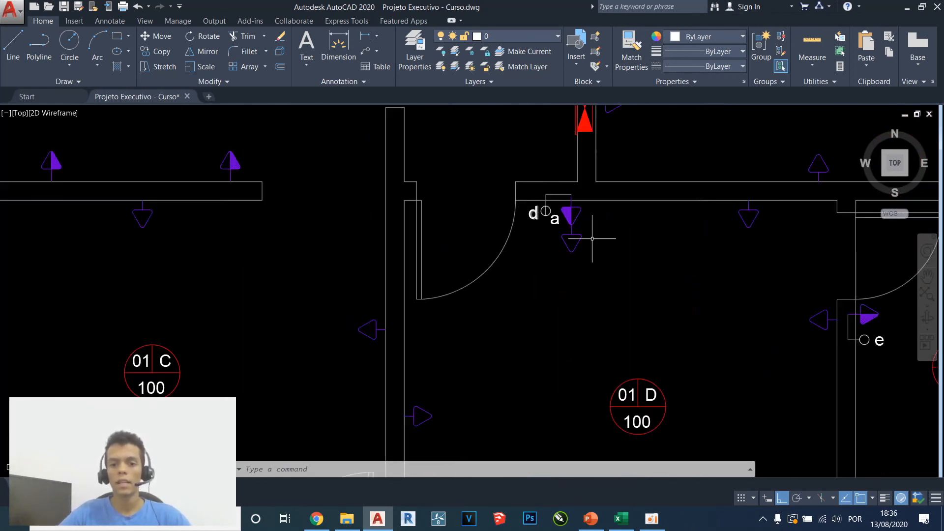
scroll(557, 217, "up", 2)
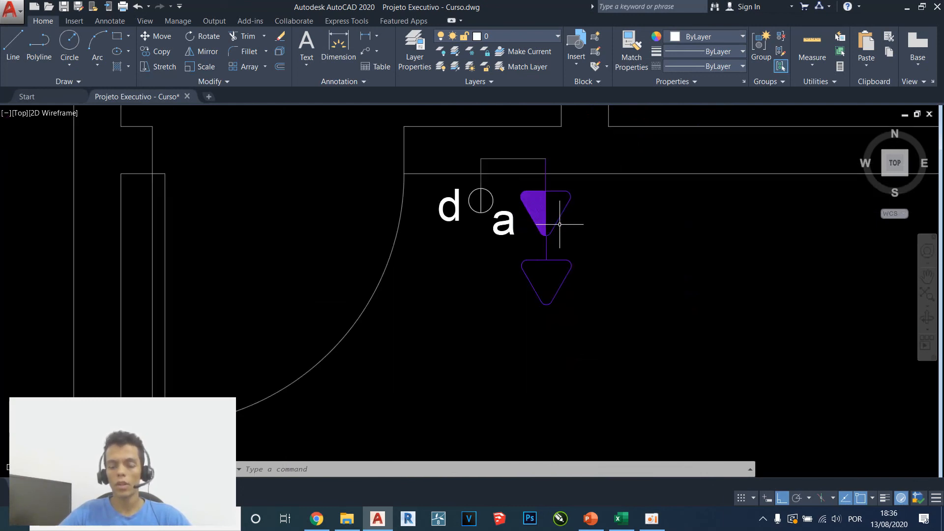
scroll(559, 224, "down", 8)
scroll(560, 226, "up", 4)
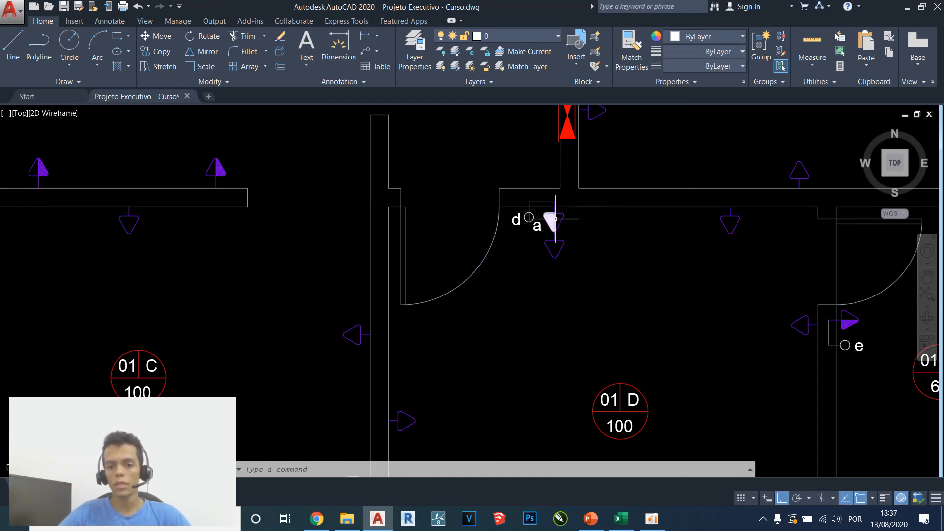
scroll(573, 208, "up", 4)
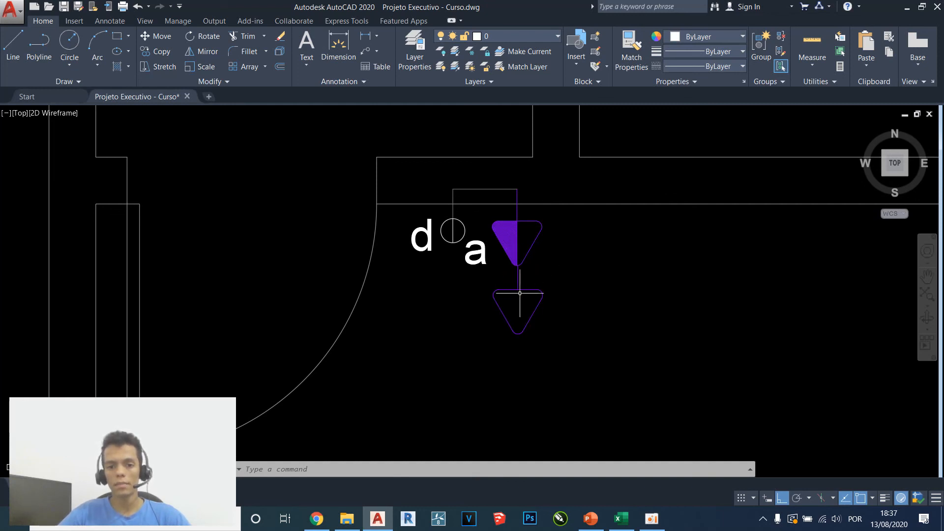
scroll(519, 293, "down", 2)
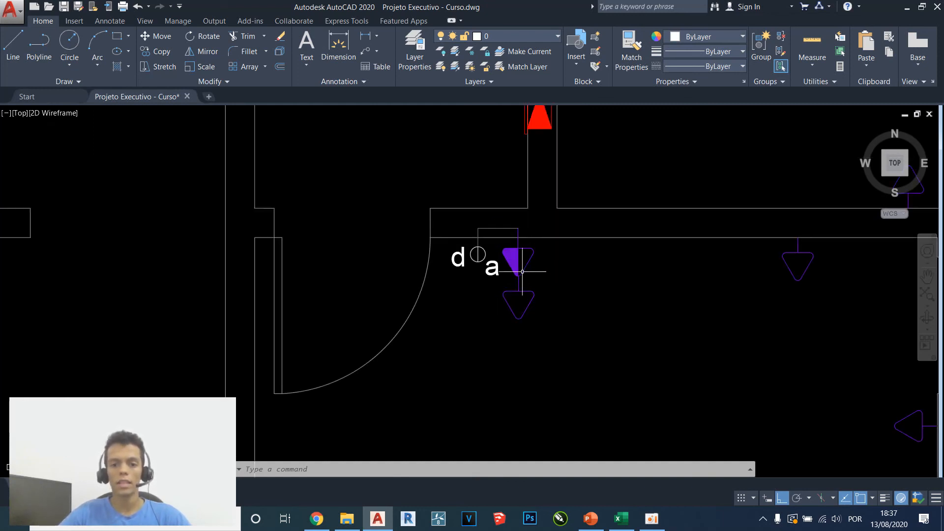
scroll(508, 274, "down", 7)
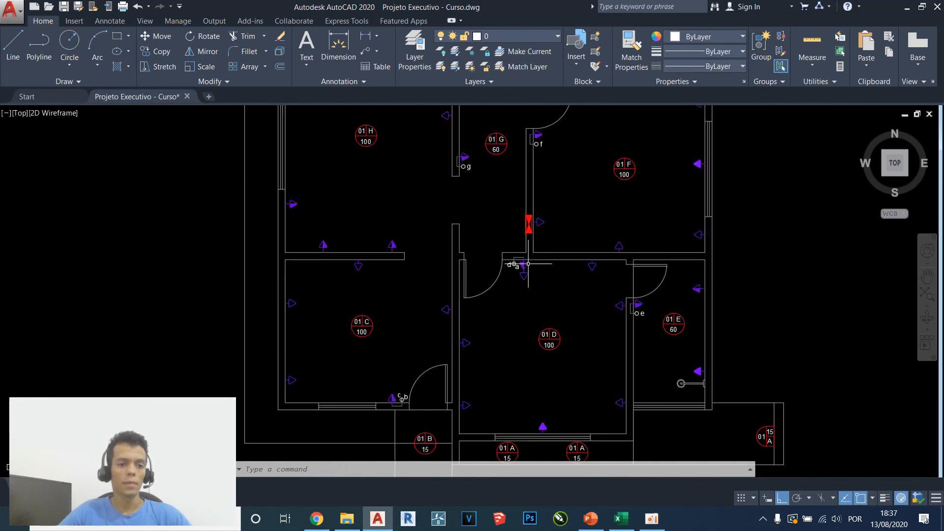
Inspect the finished reference electrical plan, focusing on the conduit arcs linking light points and outlets around rooms E, F and G
scroll(459, 245, "down", 2)
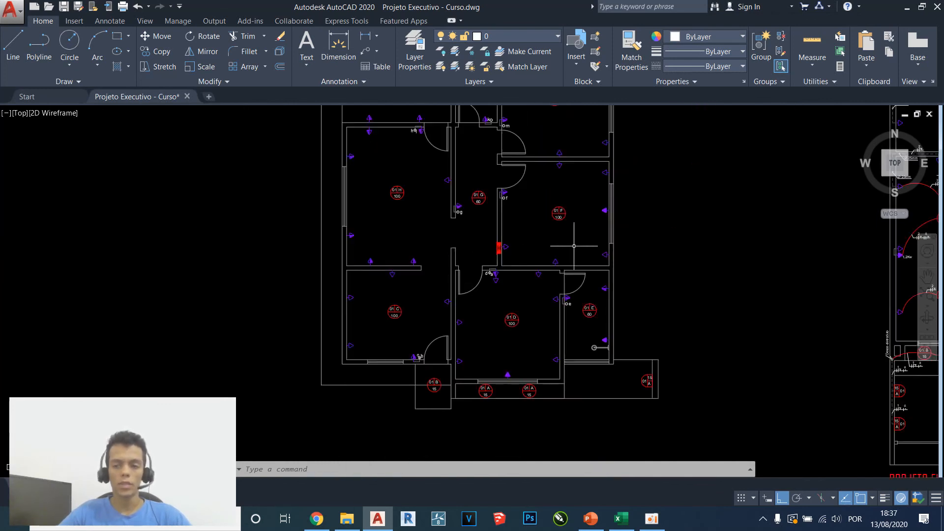
scroll(574, 246, "down", 2)
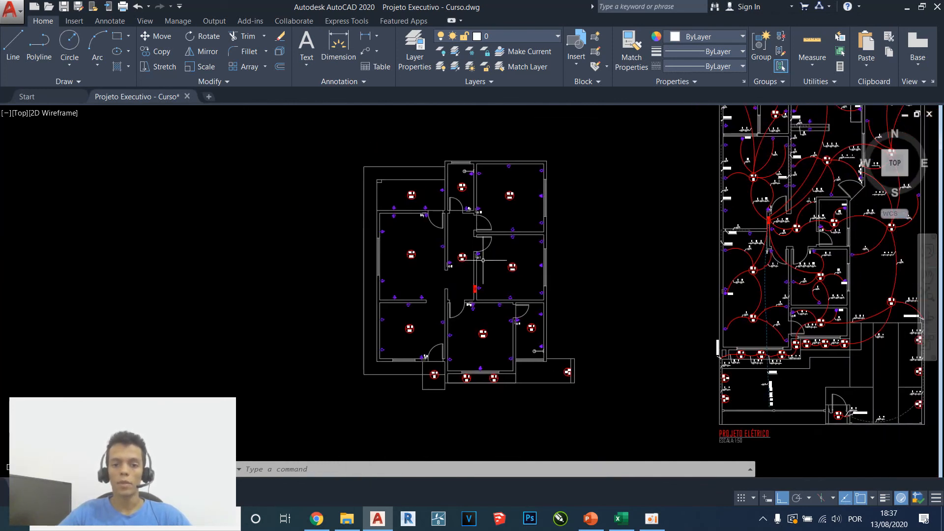
scroll(512, 266, "up", 2)
middle_click_drag(835, 300, 303, 257)
scroll(449, 253, "up", 4)
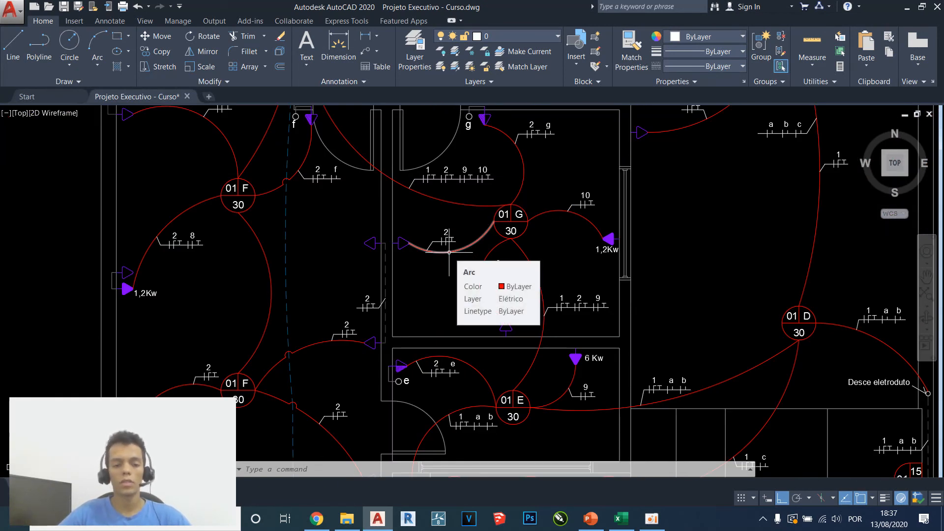